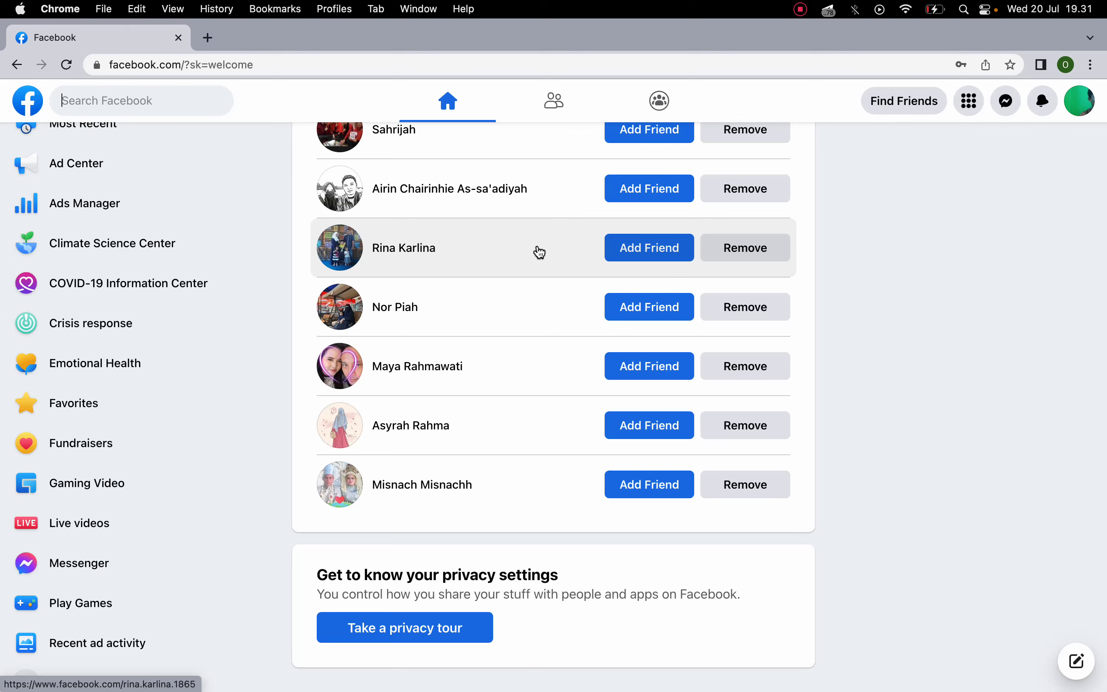
pyautogui.scroll(6, 539, 252)
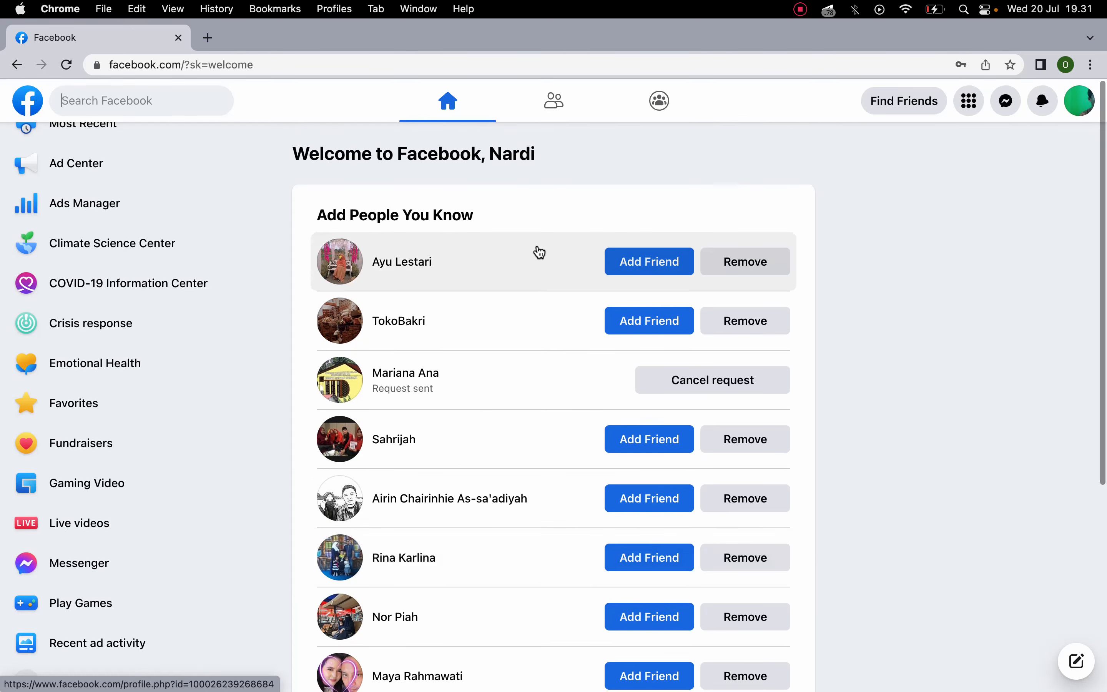
pyautogui.scroll(-6, 539, 252)
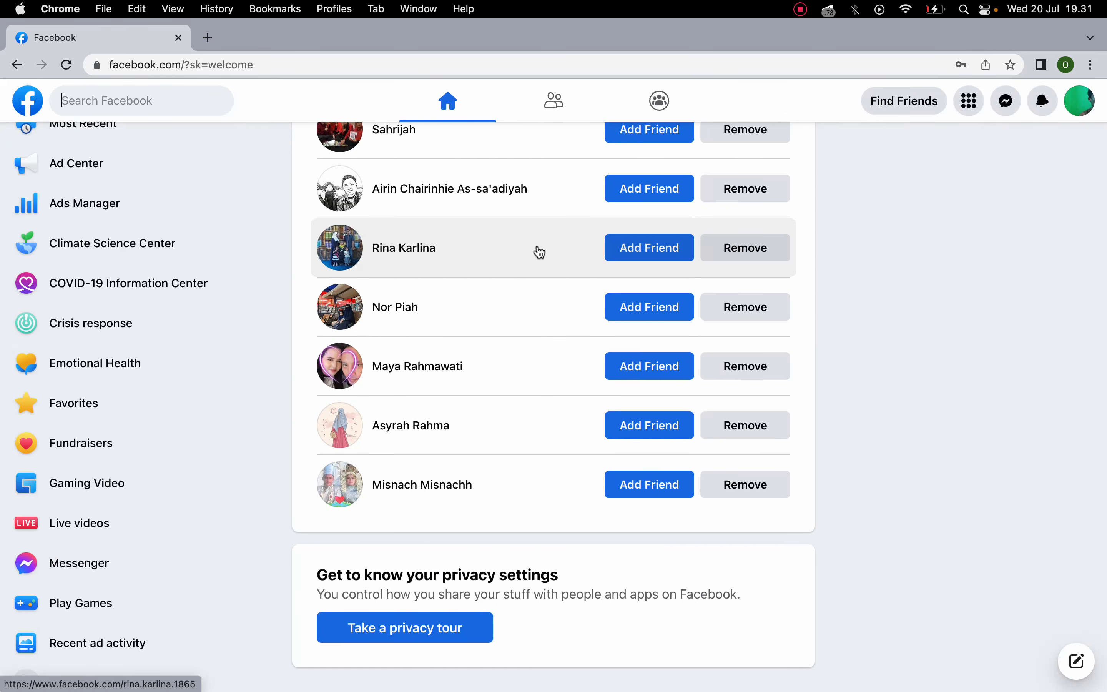
pyautogui.scroll(3, 539, 252)
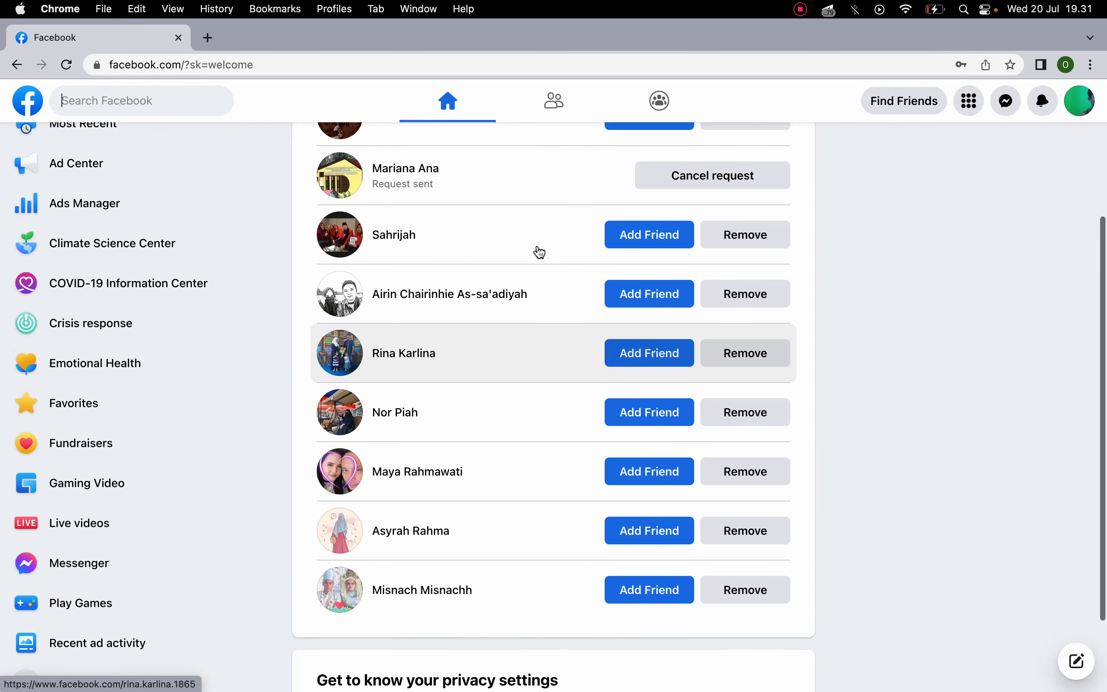
pyautogui.scroll(2, 539, 252)
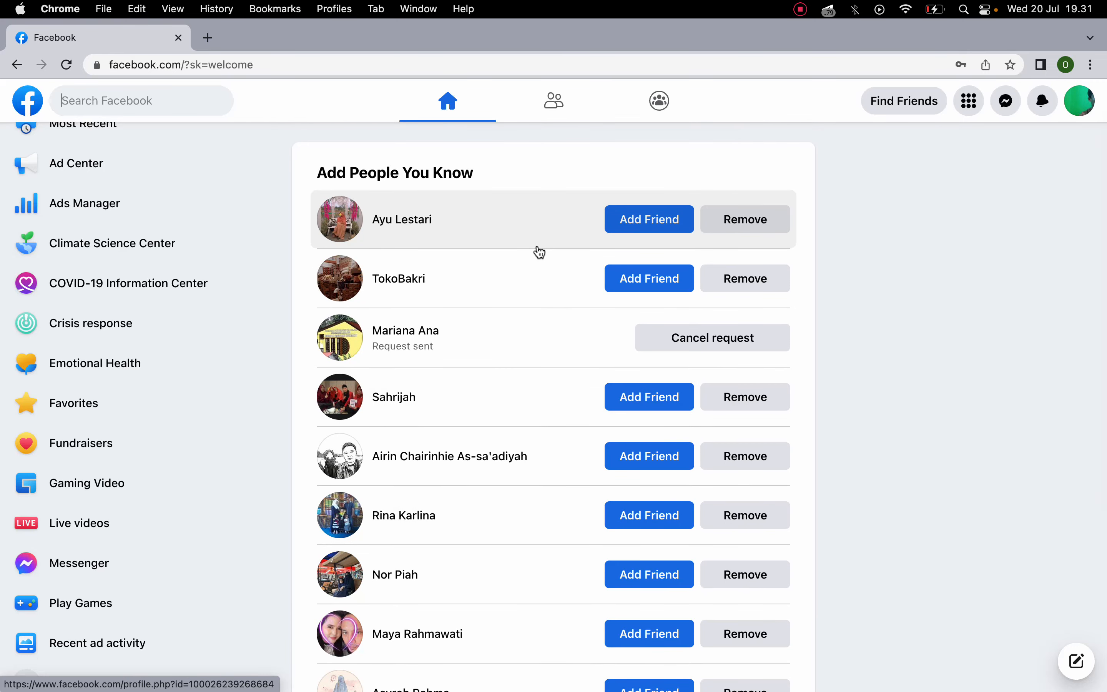
pyautogui.scroll(-5, 540, 252)
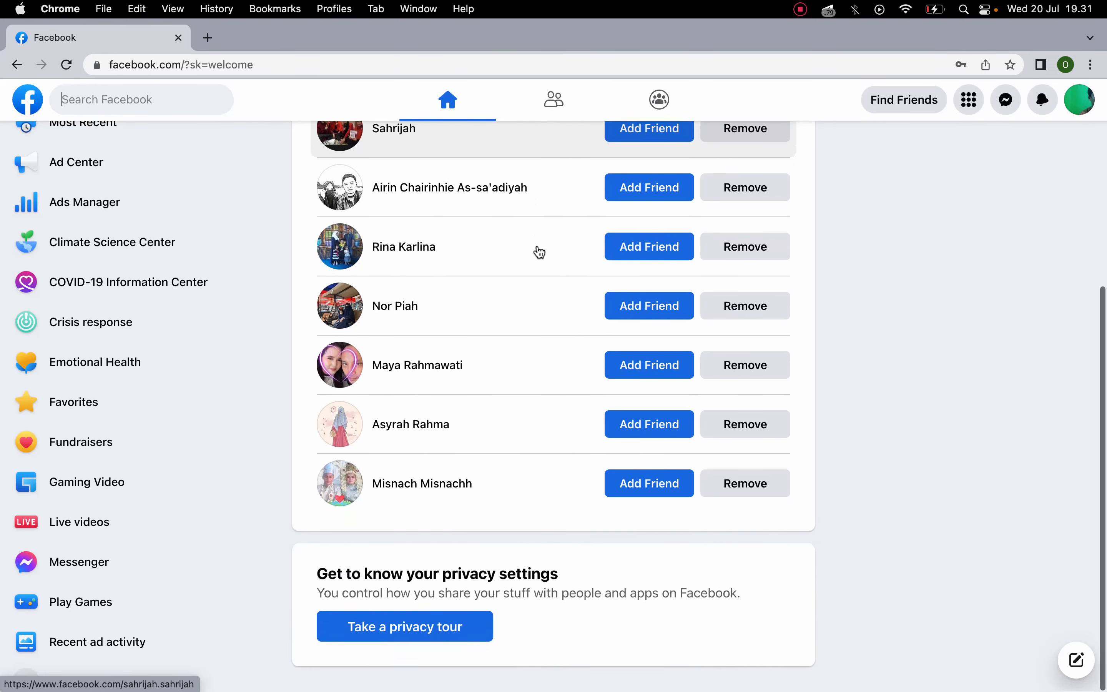
pyautogui.scroll(5, 539, 252)
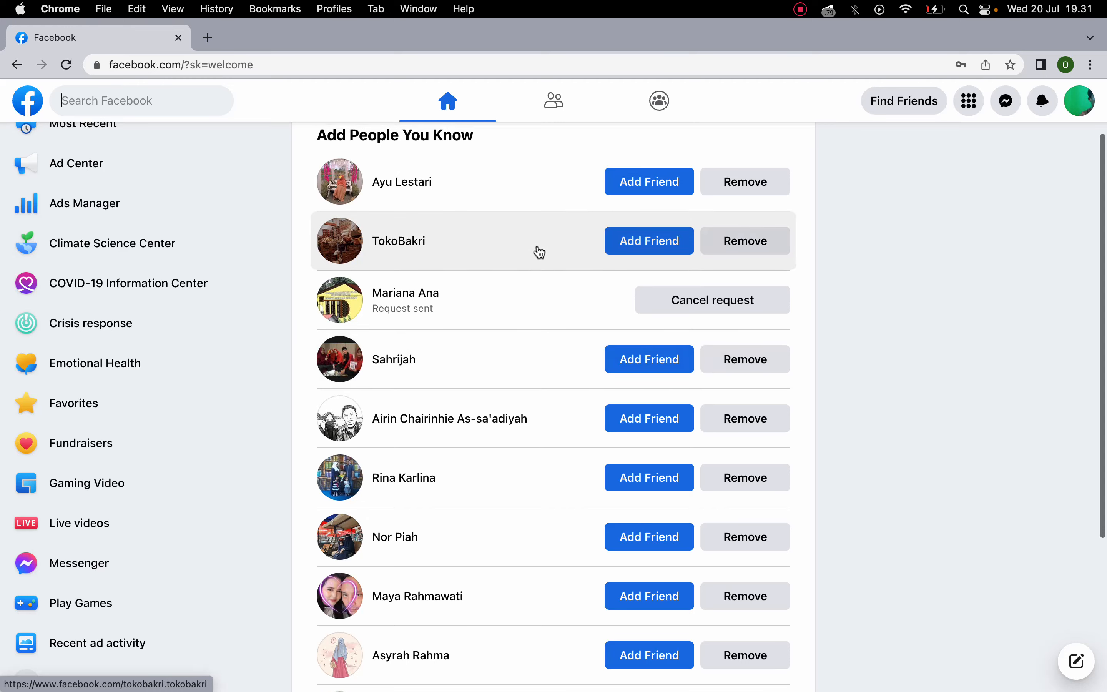
pyautogui.scroll(-2, 539, 252)
pyautogui.scroll(-1, 540, 252)
pyautogui.scroll(3, 540, 252)
pyautogui.scroll(-4, 539, 252)
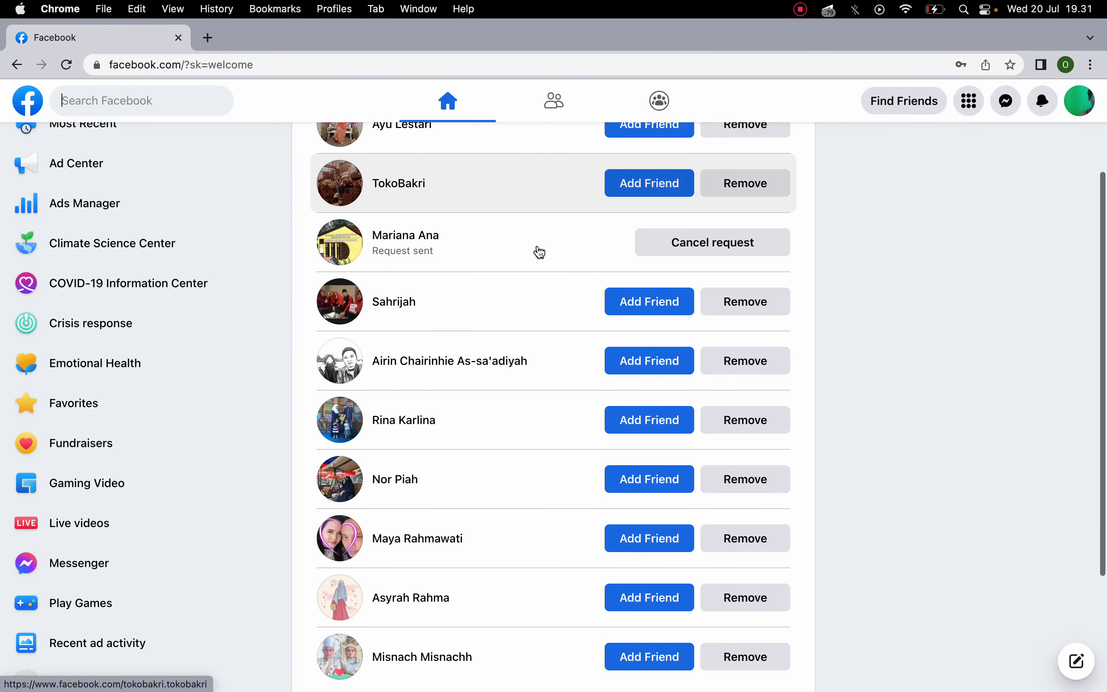
pyautogui.scroll(5, 539, 252)
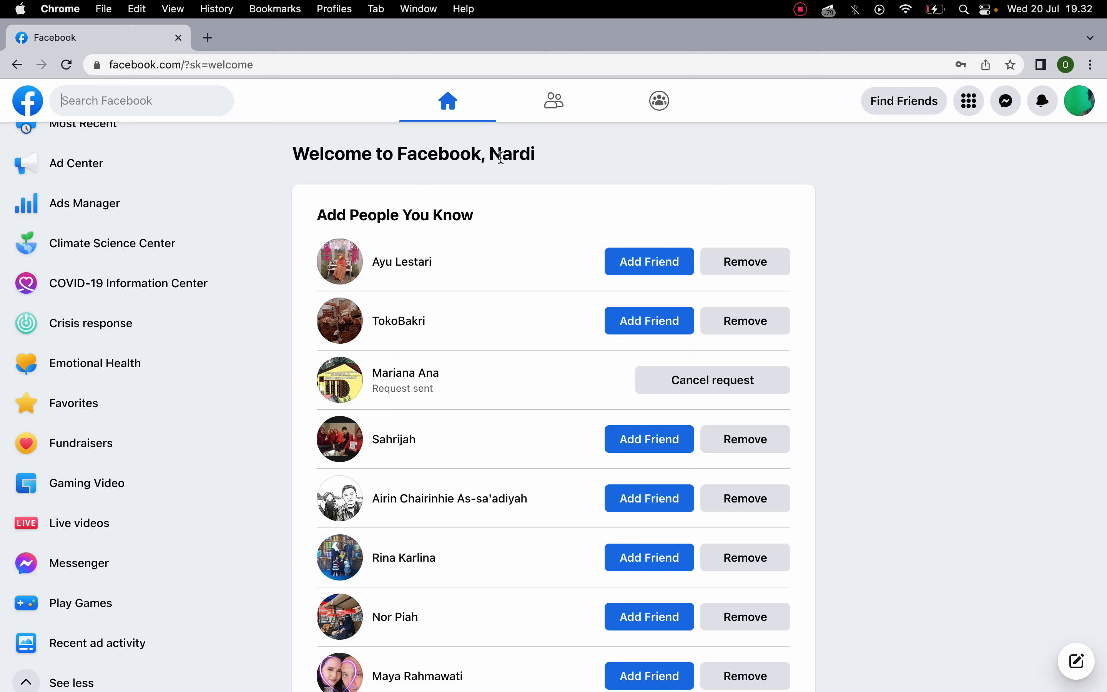
pyautogui.moveTo(293, 153); pyautogui.dragTo(535, 154)
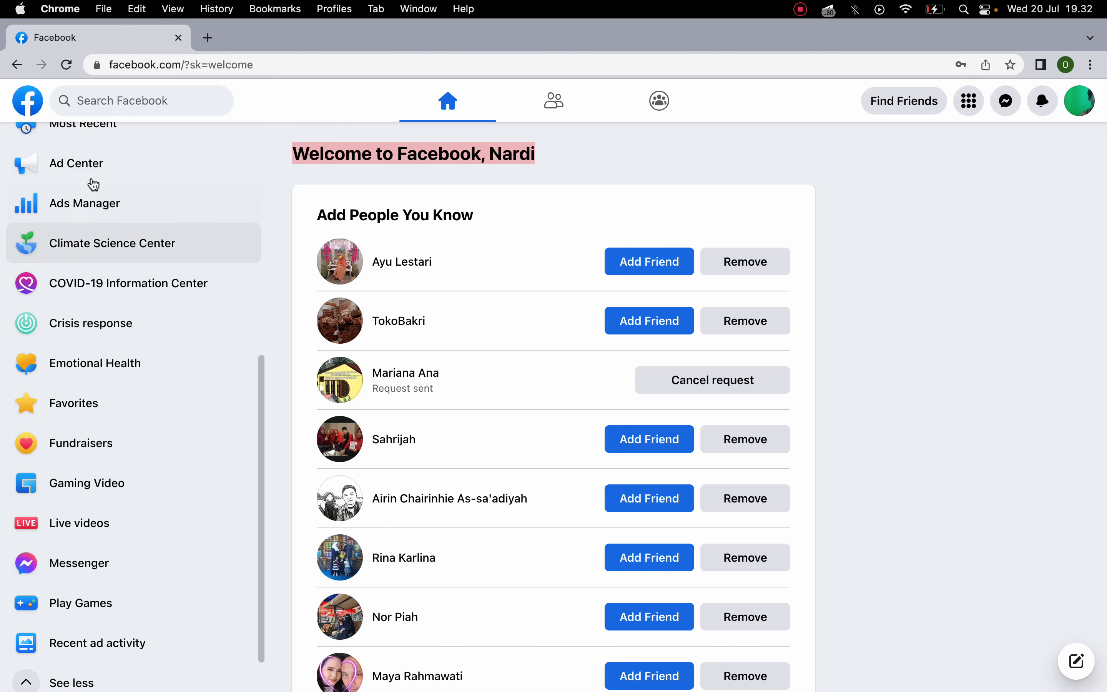
pyautogui.click(558, 170)
pyautogui.scroll(-6, 690, 171)
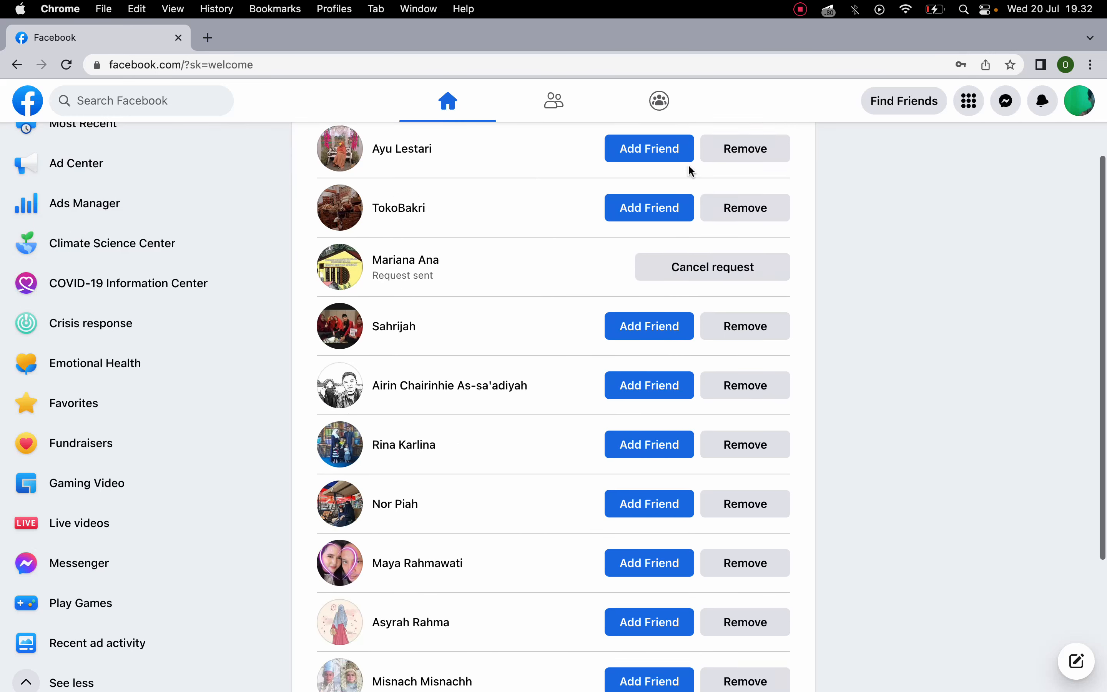
pyautogui.scroll(6, 689, 172)
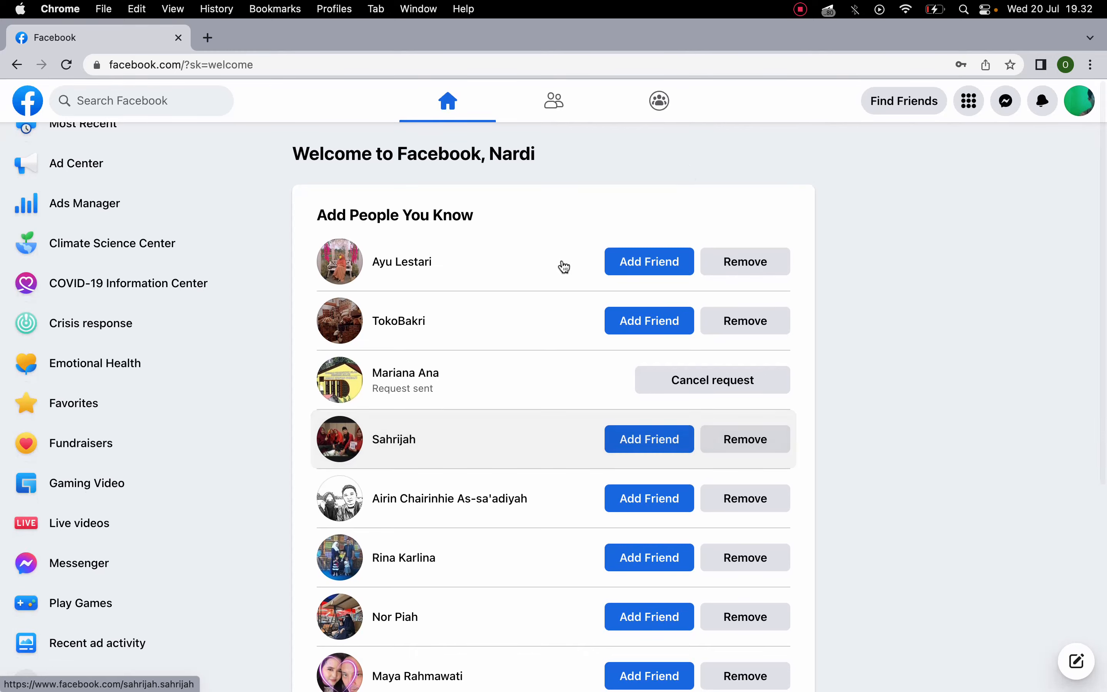
pyautogui.scroll(-3, 561, 269)
pyautogui.scroll(-3, 561, 269)
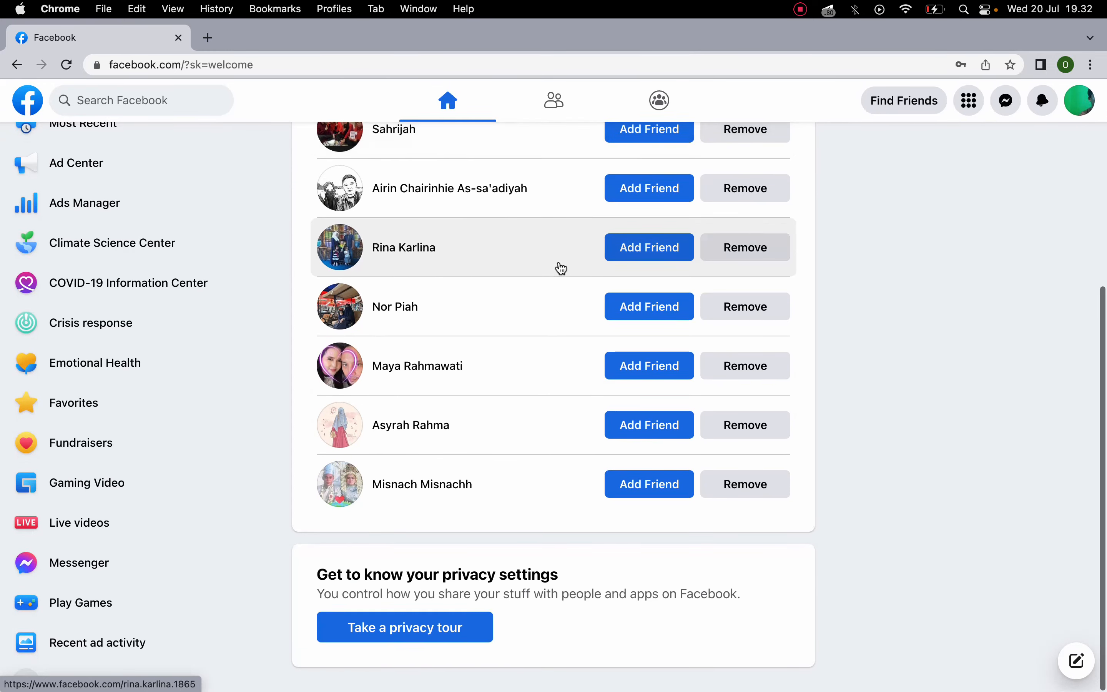
pyautogui.scroll(7, 561, 269)
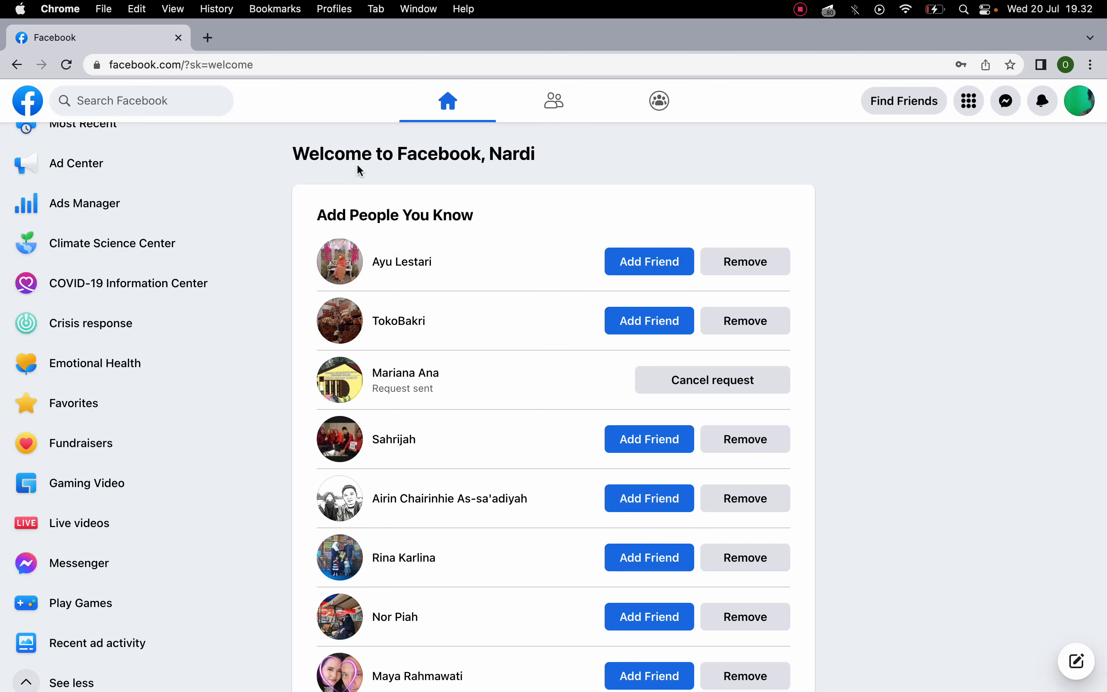
pyautogui.moveTo(296, 153); pyautogui.dragTo(527, 152)
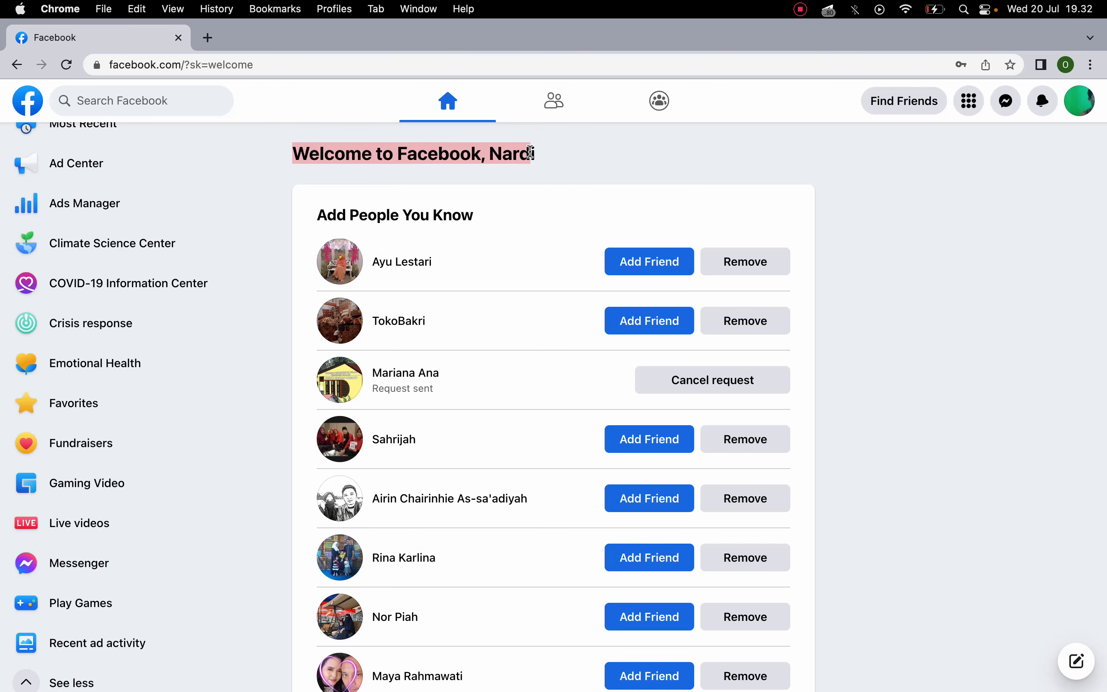
pyautogui.click(534, 154)
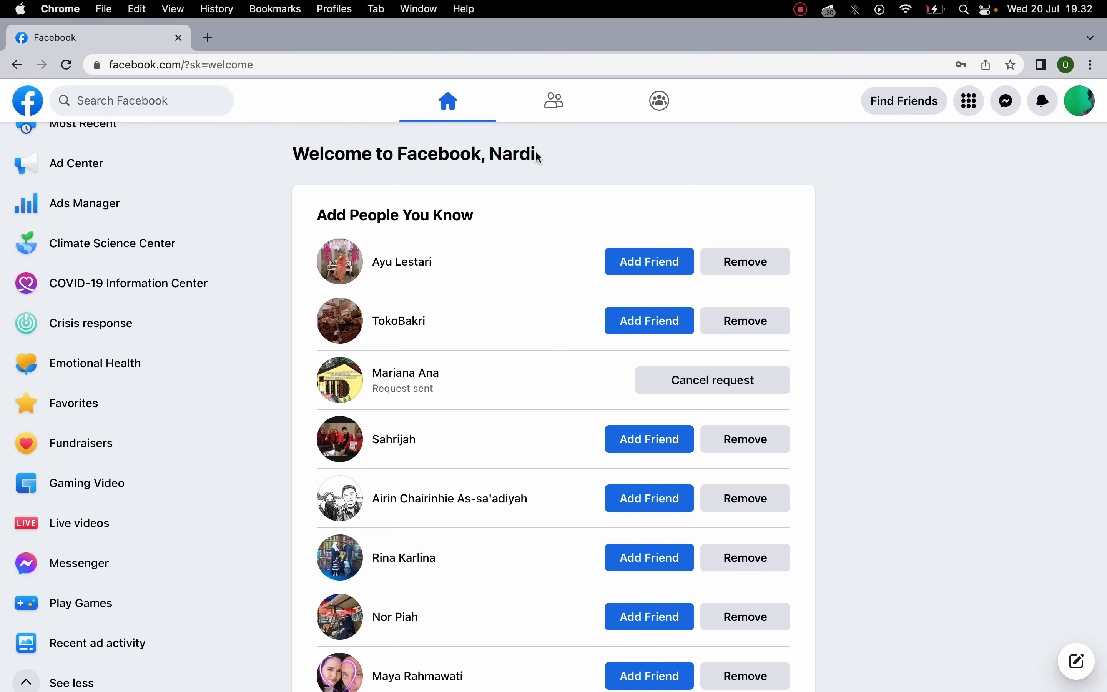
pyautogui.doubleClick(298, 152)
pyautogui.click(496, 152)
pyautogui.moveTo(295, 152); pyautogui.dragTo(520, 160)
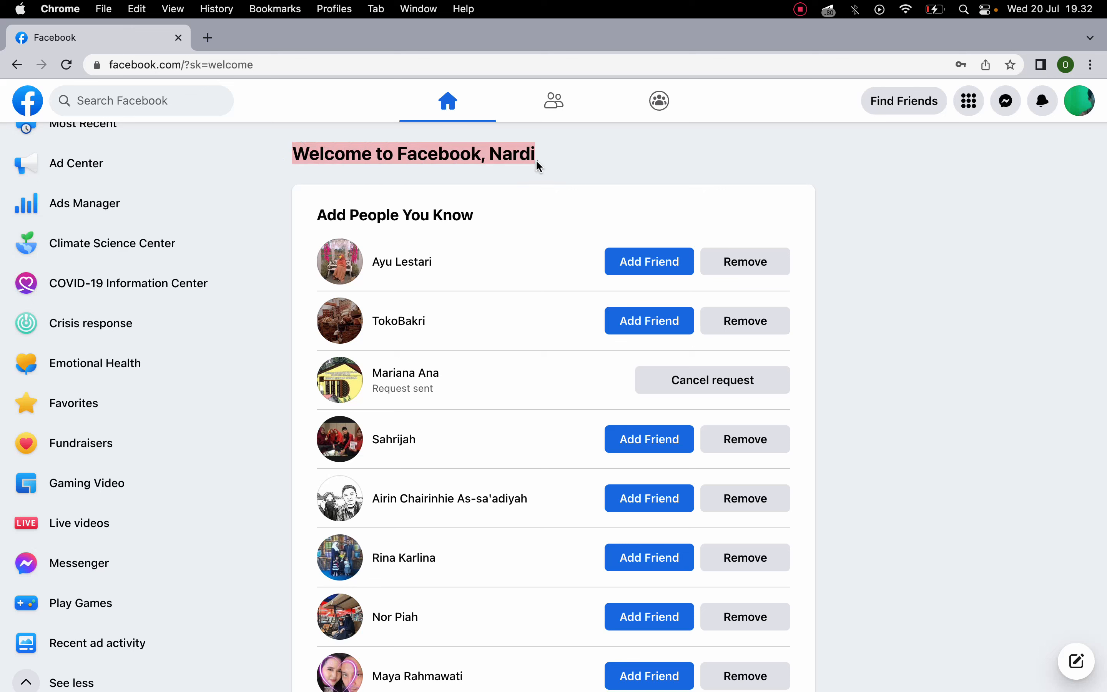
pyautogui.click(536, 161)
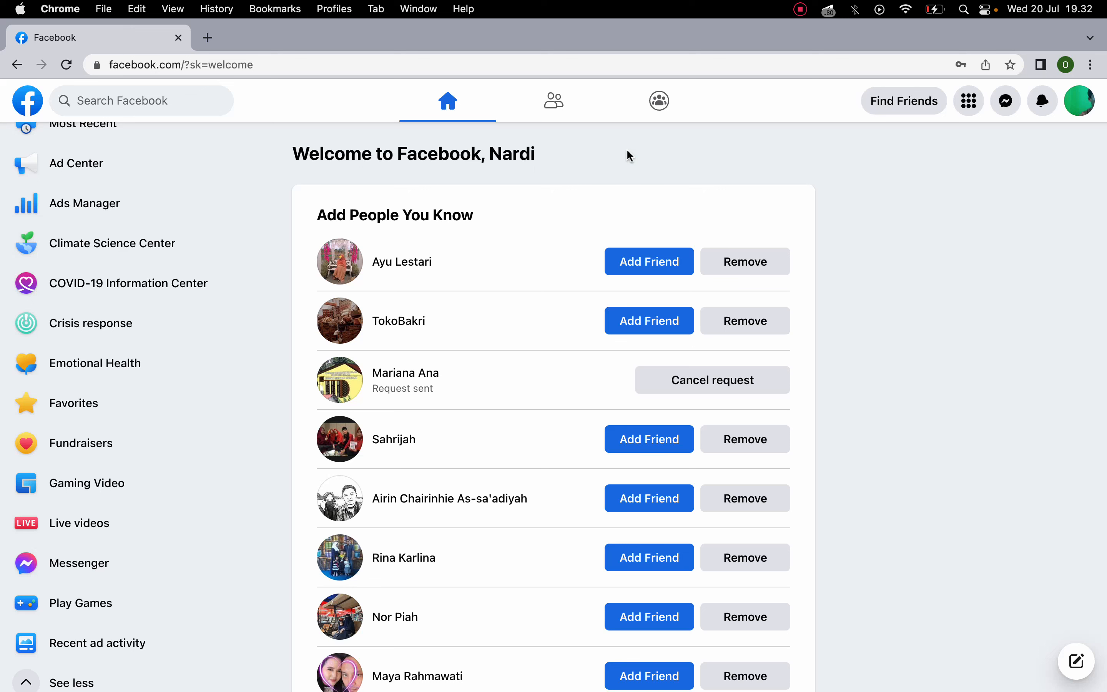
pyautogui.moveTo(296, 151); pyautogui.dragTo(543, 141)
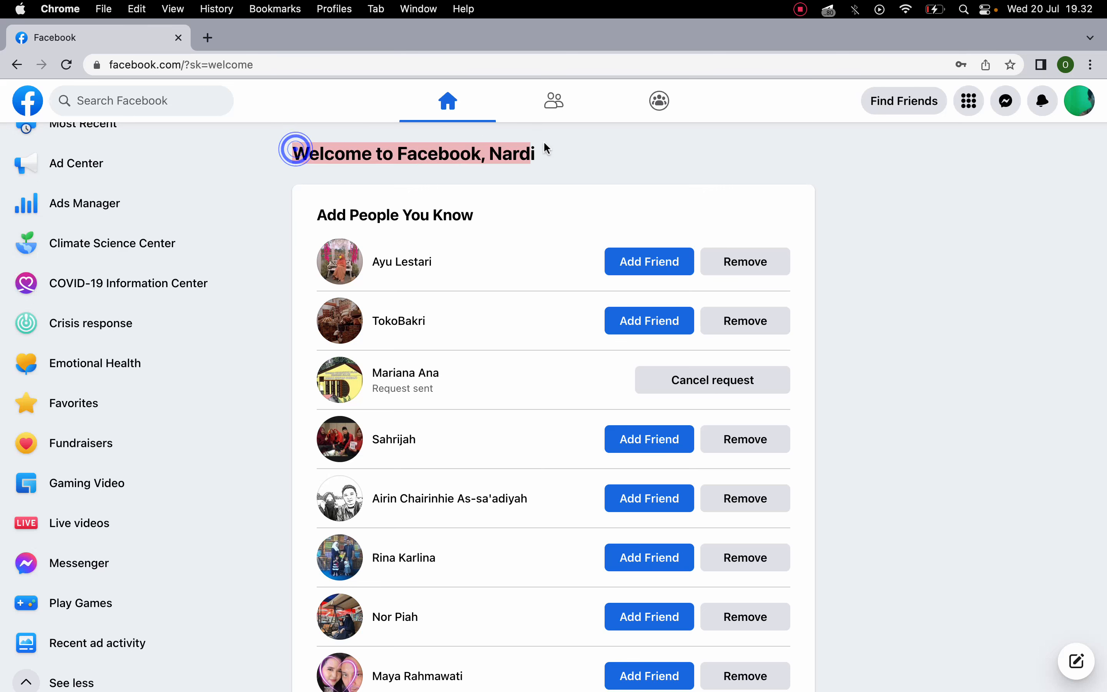
pyautogui.click(542, 140)
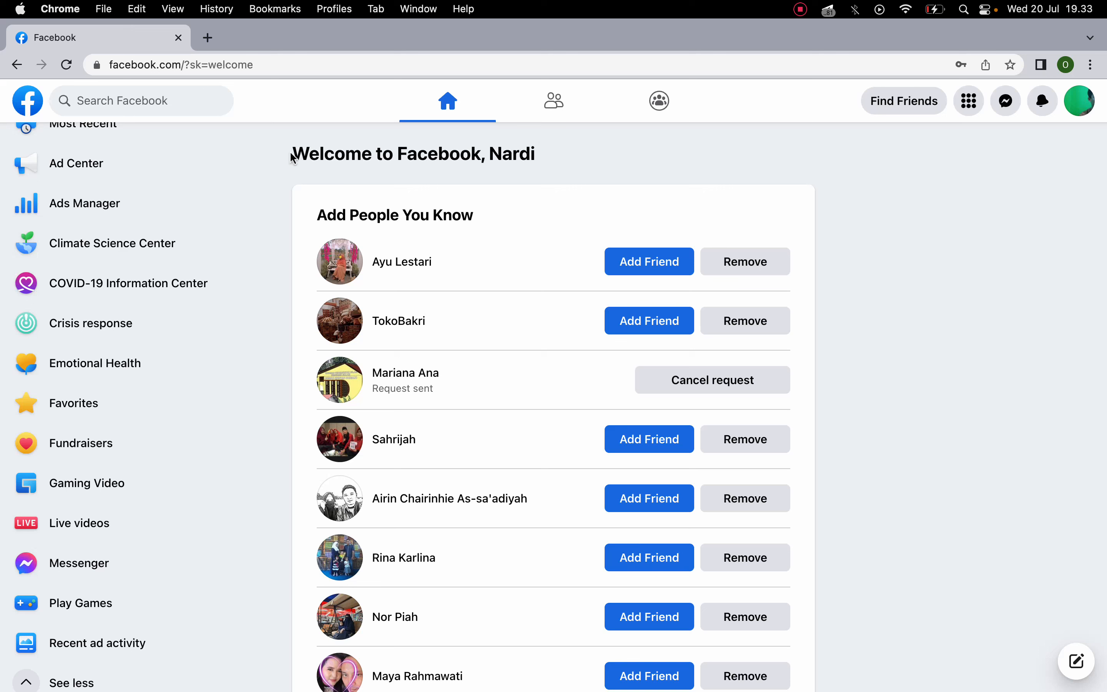
pyautogui.moveTo(292, 153); pyautogui.dragTo(476, 152)
pyautogui.click(475, 147)
pyautogui.scroll(-3, 531, 208)
pyautogui.scroll(3, 530, 208)
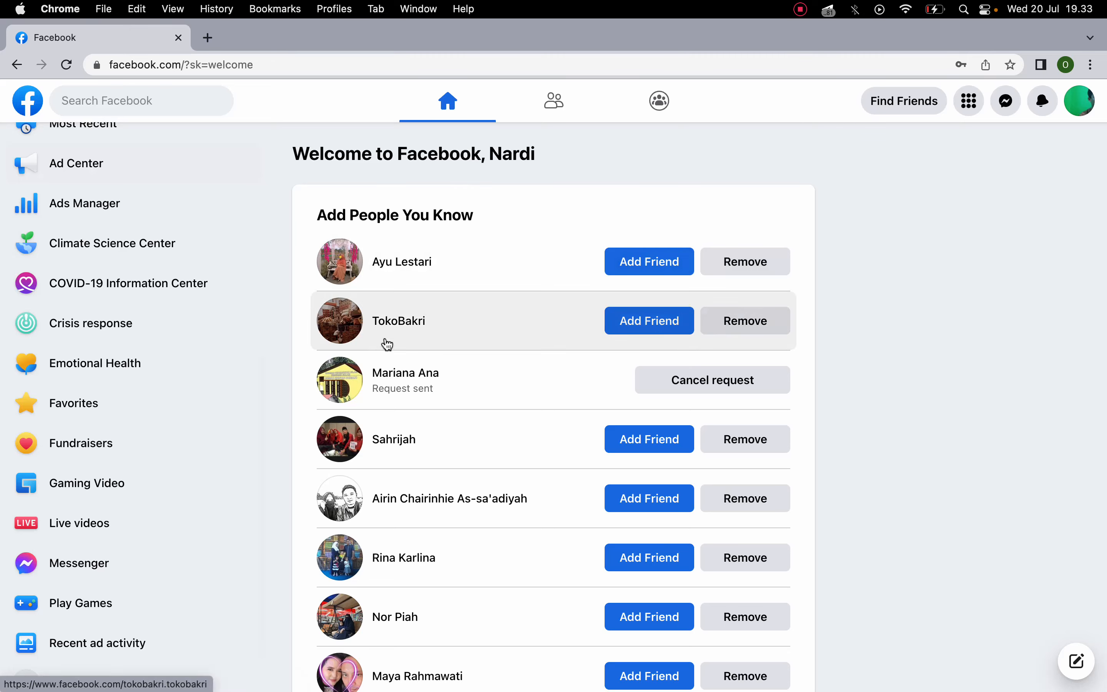
# - Open Ads Manager from the Facebook home page shortcuts
pyautogui.scroll(2, 162, 276)
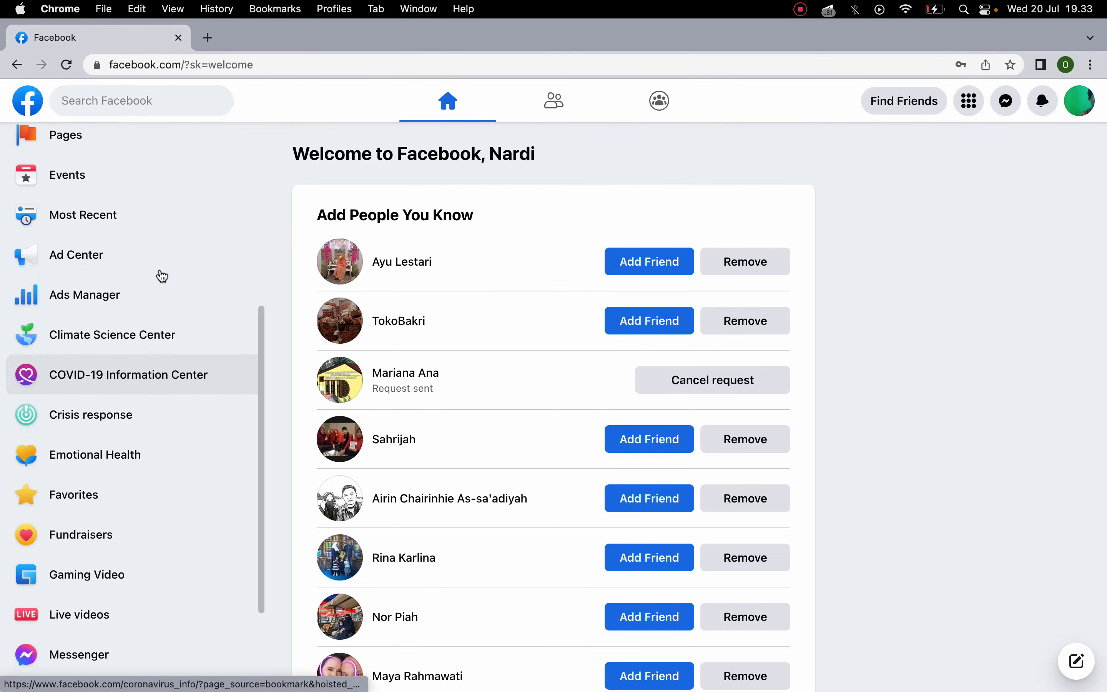
pyautogui.scroll(7, 161, 276)
pyautogui.scroll(-2, 158, 274)
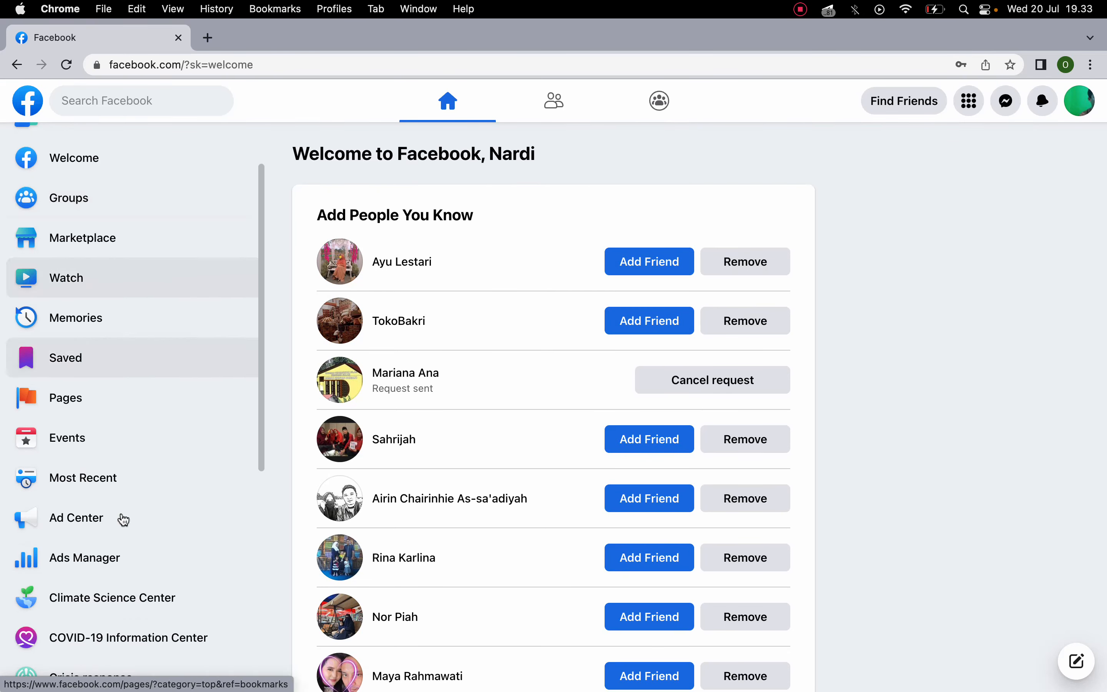
pyautogui.scroll(-3, 123, 415)
pyautogui.scroll(4, 127, 416)
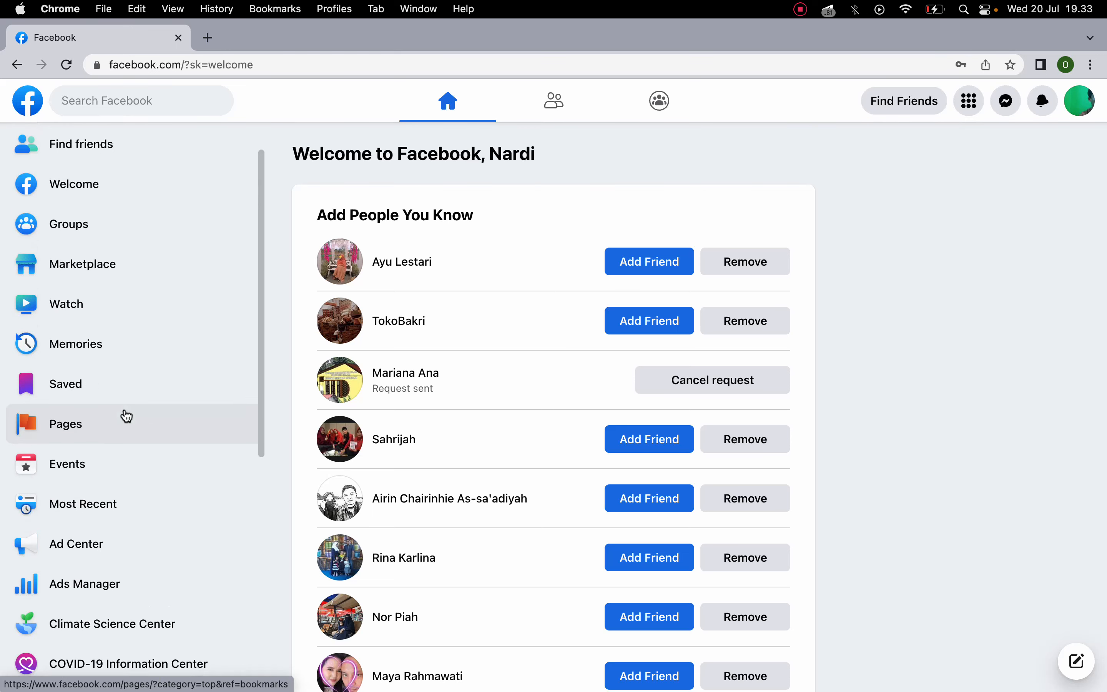
pyautogui.scroll(-4, 127, 415)
pyautogui.scroll(2, 124, 418)
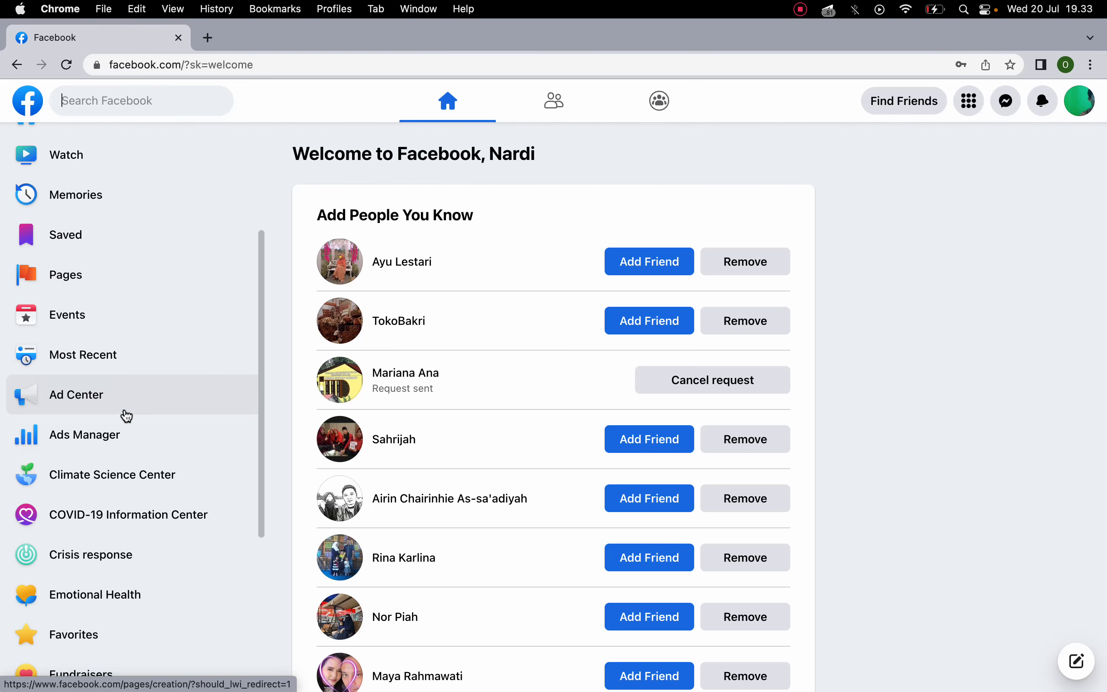
pyautogui.click(106, 440)
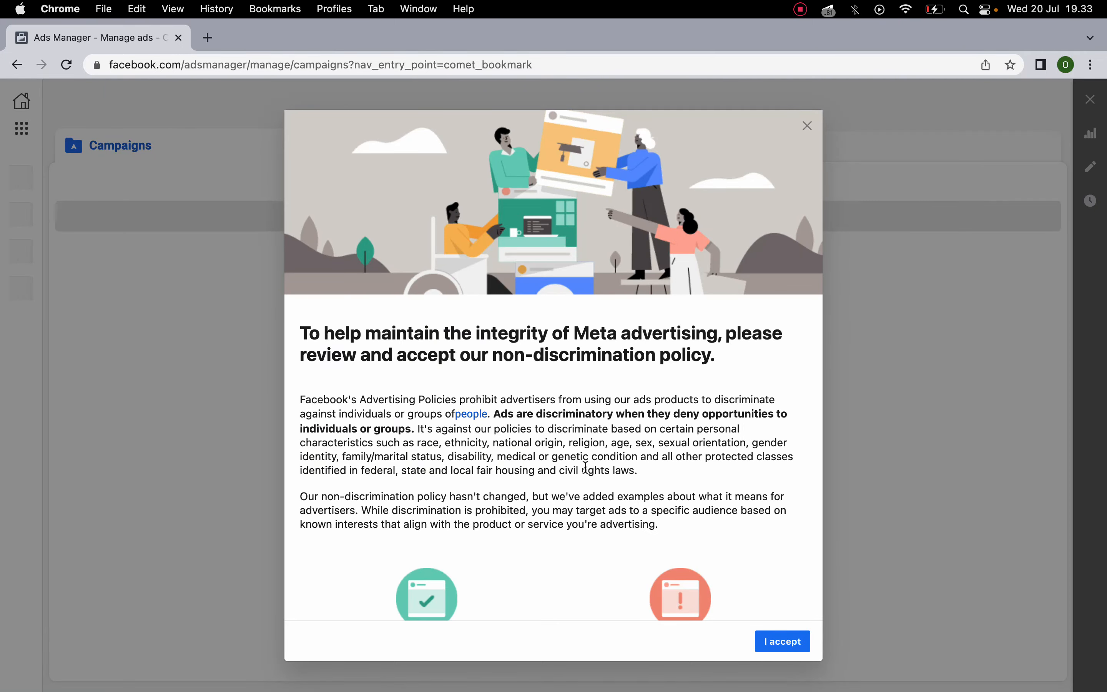
# - Review and accept Meta's non-discrimination advertising policy, and dismiss the acknowledgement
pyautogui.scroll(-5, 674, 449)
pyautogui.scroll(-3, 676, 451)
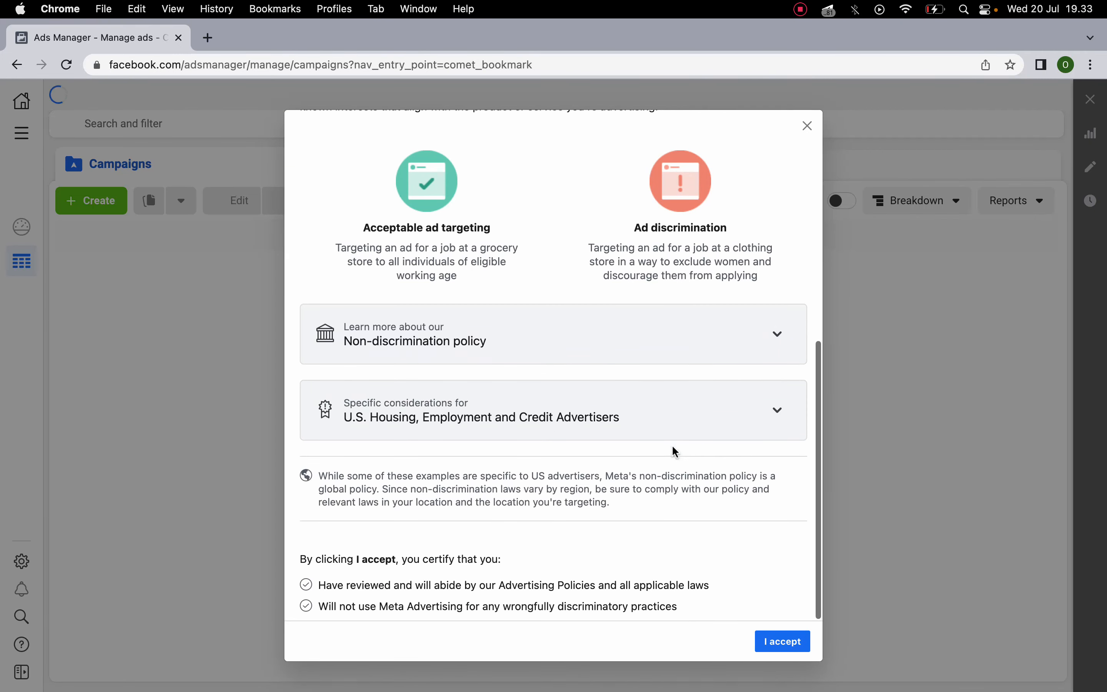
pyautogui.click(796, 642)
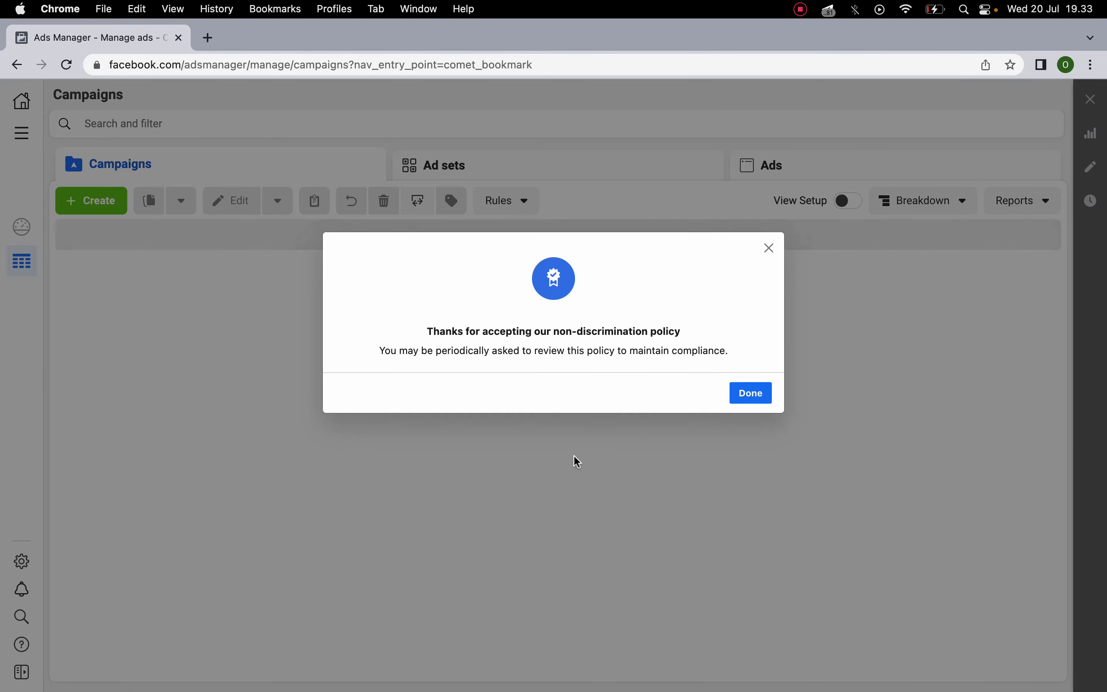
pyautogui.click(766, 396)
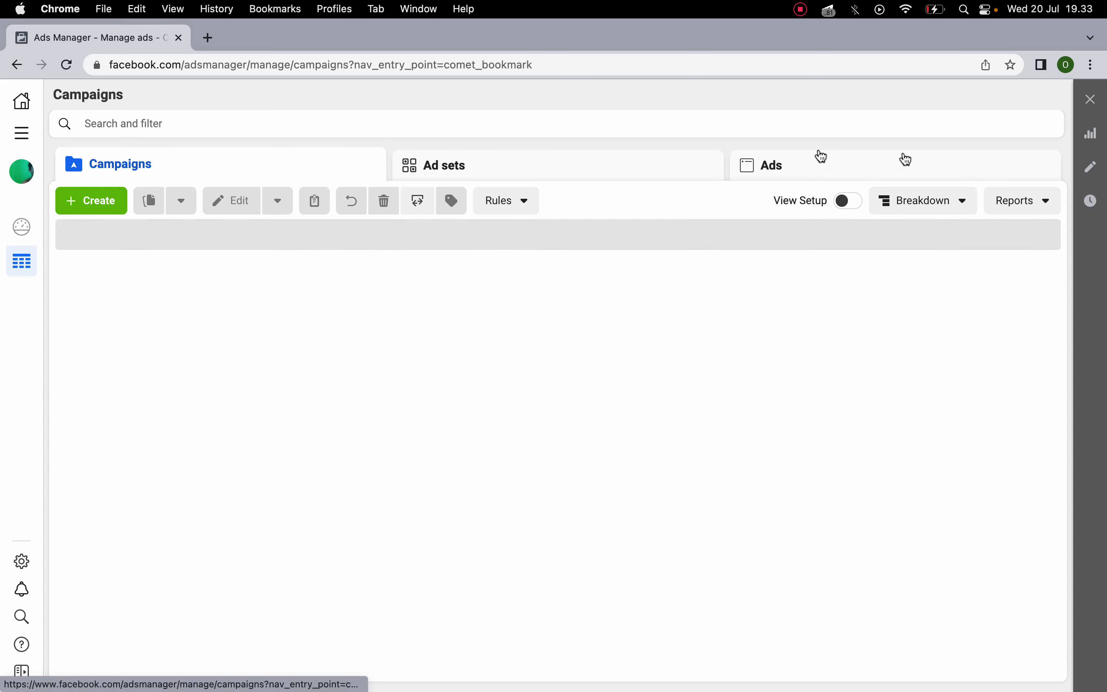
# - Look through the Ads, Ad sets and Campaigns views and the list of all tools, returning to Campaigns
pyautogui.click(956, 163)
pyautogui.click(605, 161)
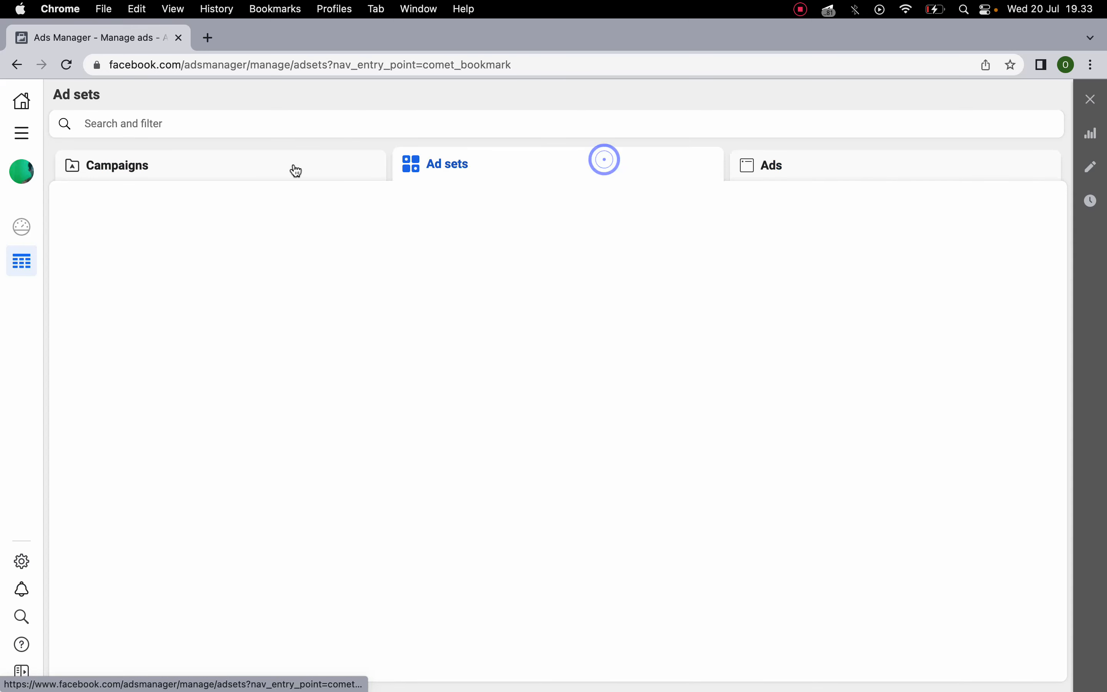
pyautogui.click(246, 163)
pyautogui.click(525, 174)
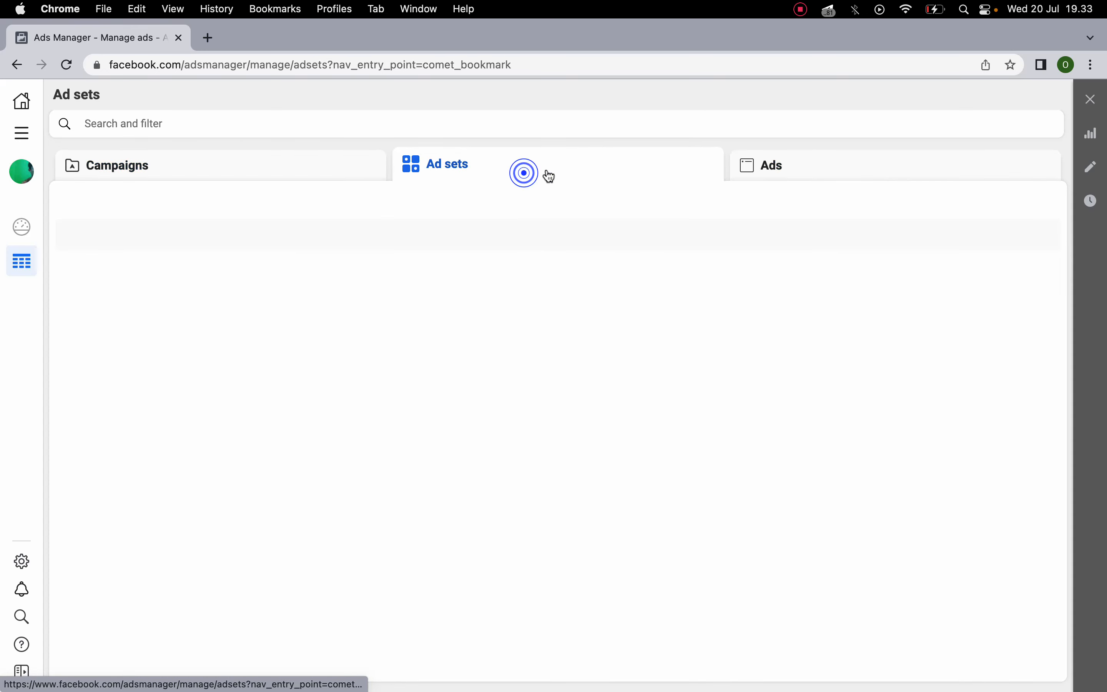
pyautogui.click(845, 158)
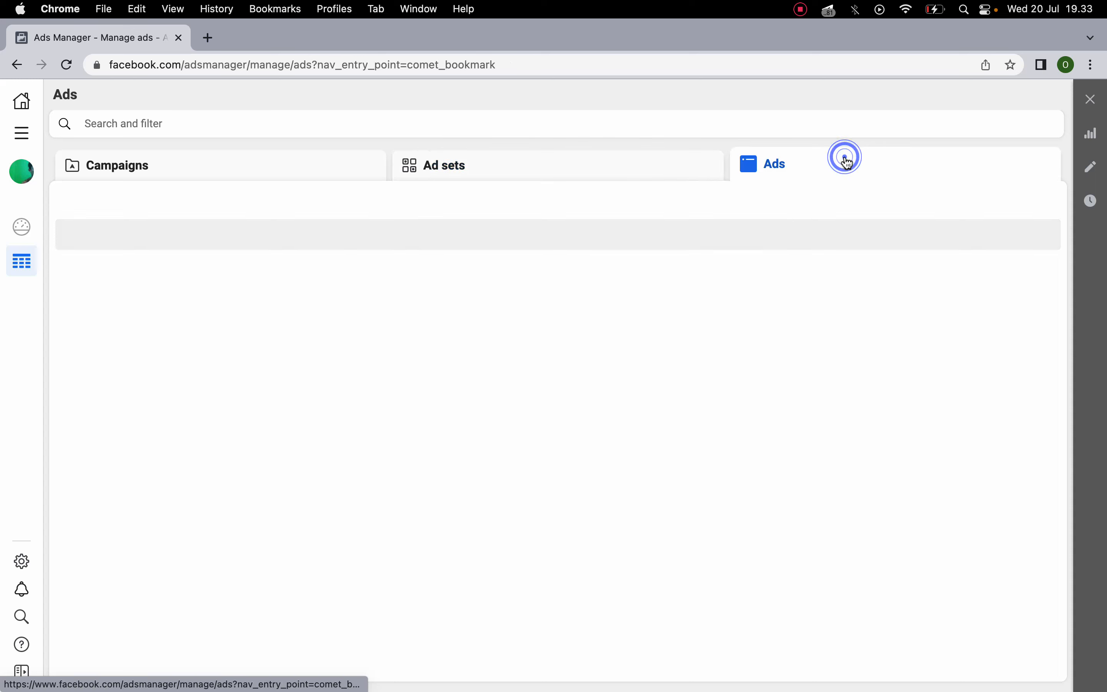
pyautogui.click(542, 166)
pyautogui.click(228, 161)
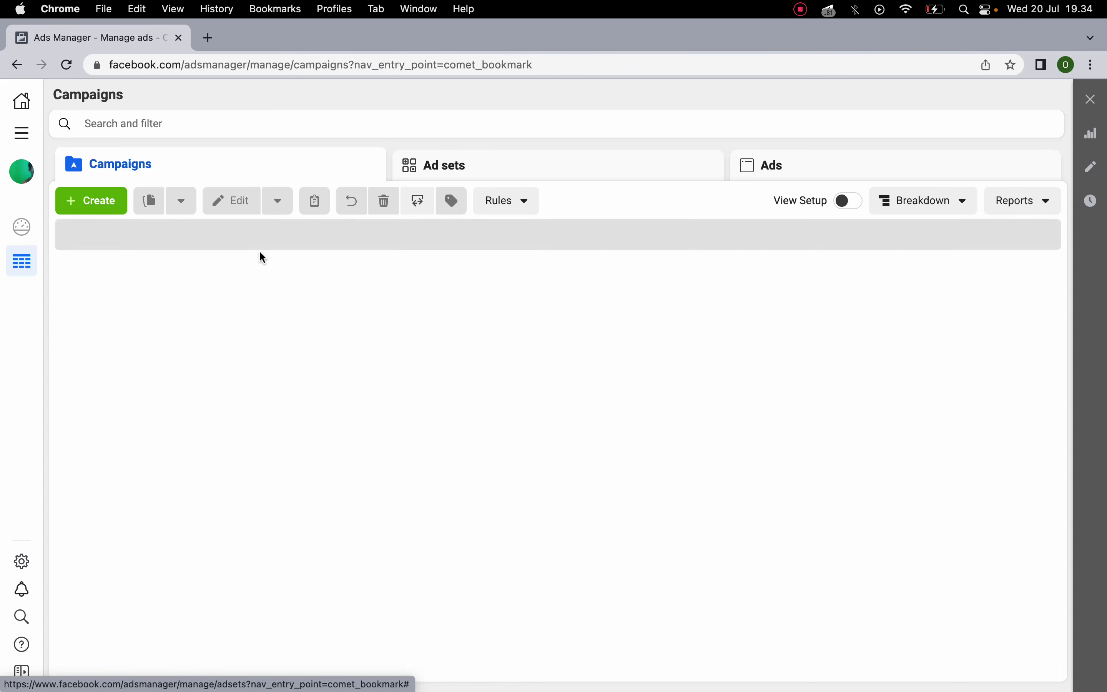
pyautogui.click(24, 135)
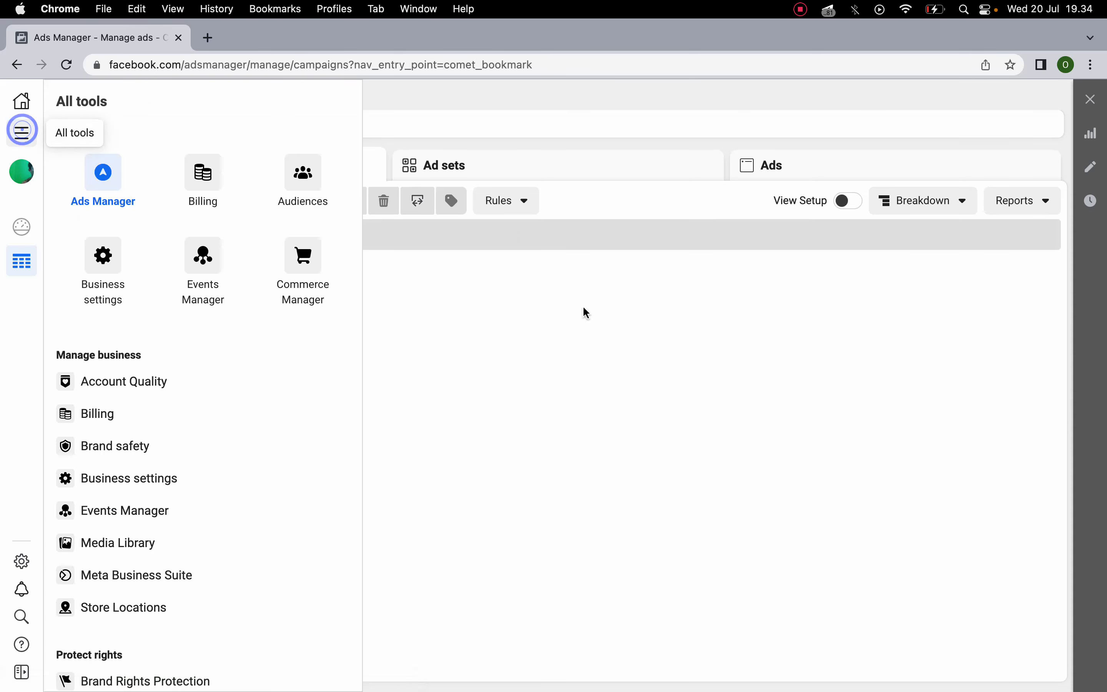
pyautogui.click(614, 357)
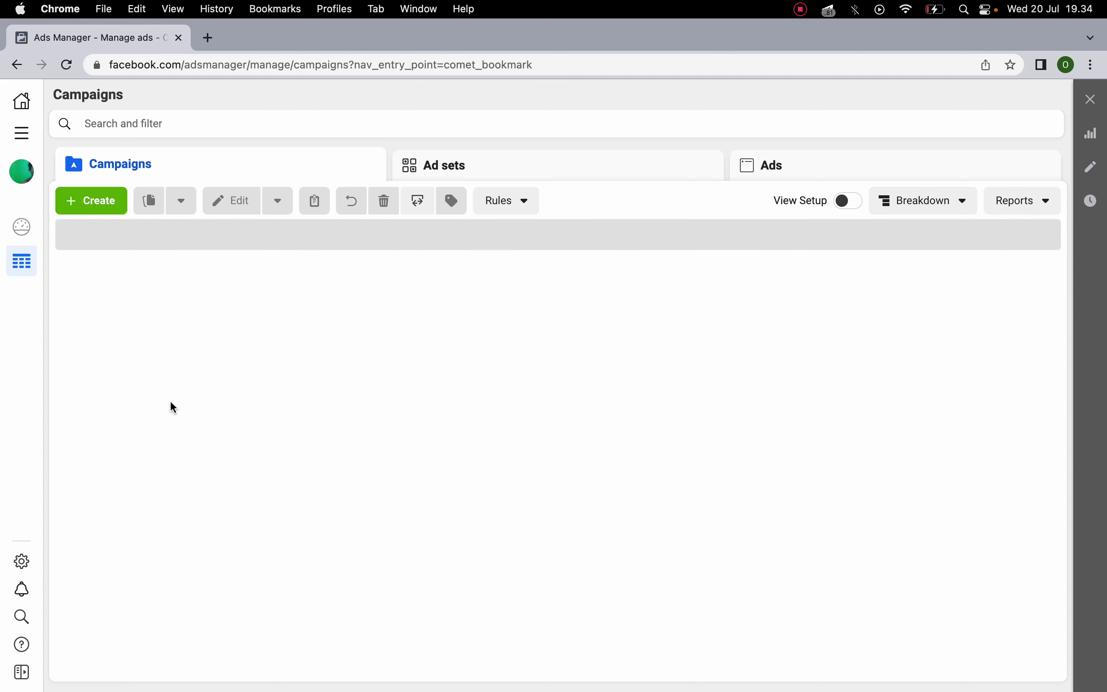
# - Try to start a new campaign, and open the list of all tools
pyautogui.click(89, 212)
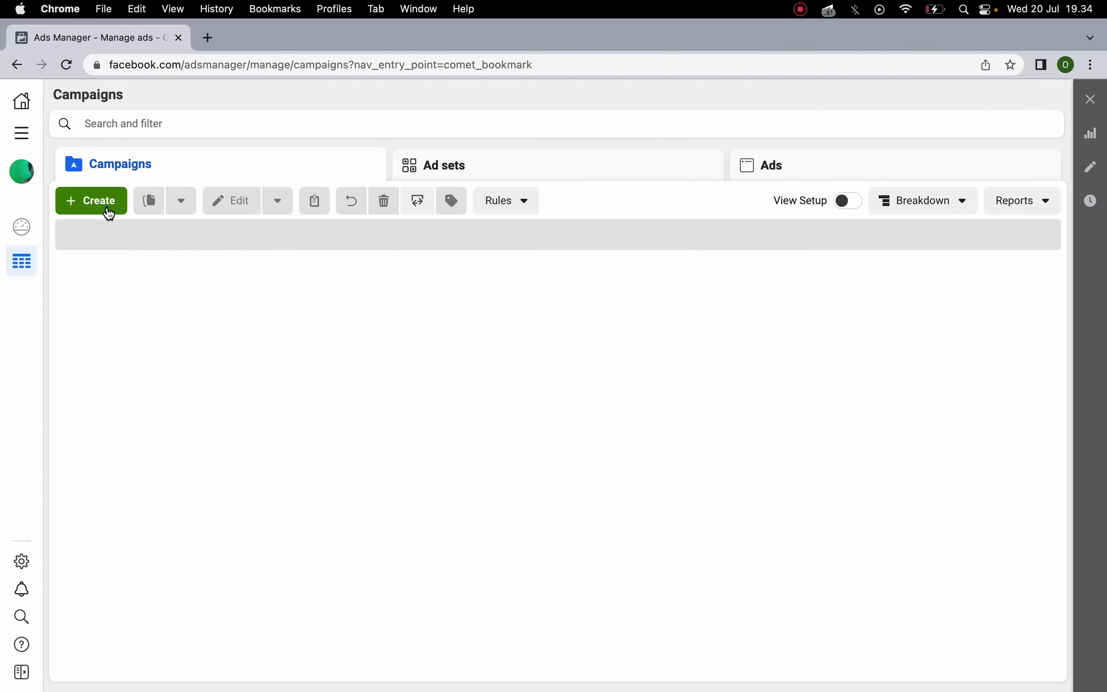
pyautogui.click(21, 134)
pyautogui.click(803, 9)
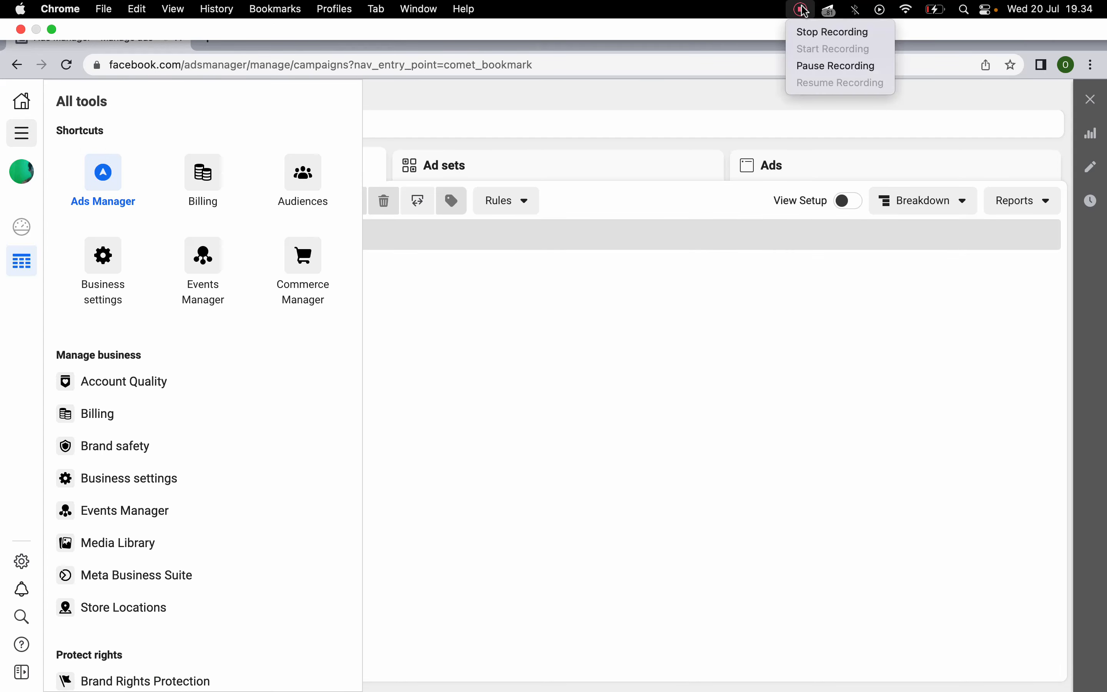
pyautogui.click(829, 66)
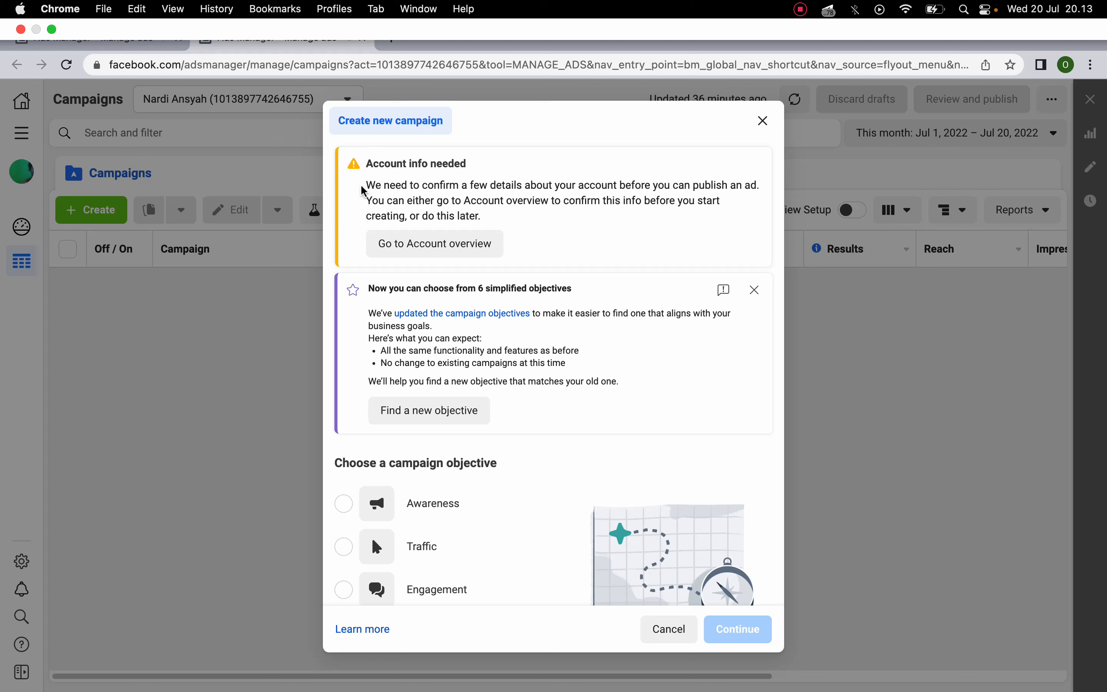
# - Read the account info notice and review the available campaign objectives for the new campaign
pyautogui.moveTo(366, 185); pyautogui.dragTo(523, 218)
pyautogui.click(523, 218)
pyautogui.click(801, 10)
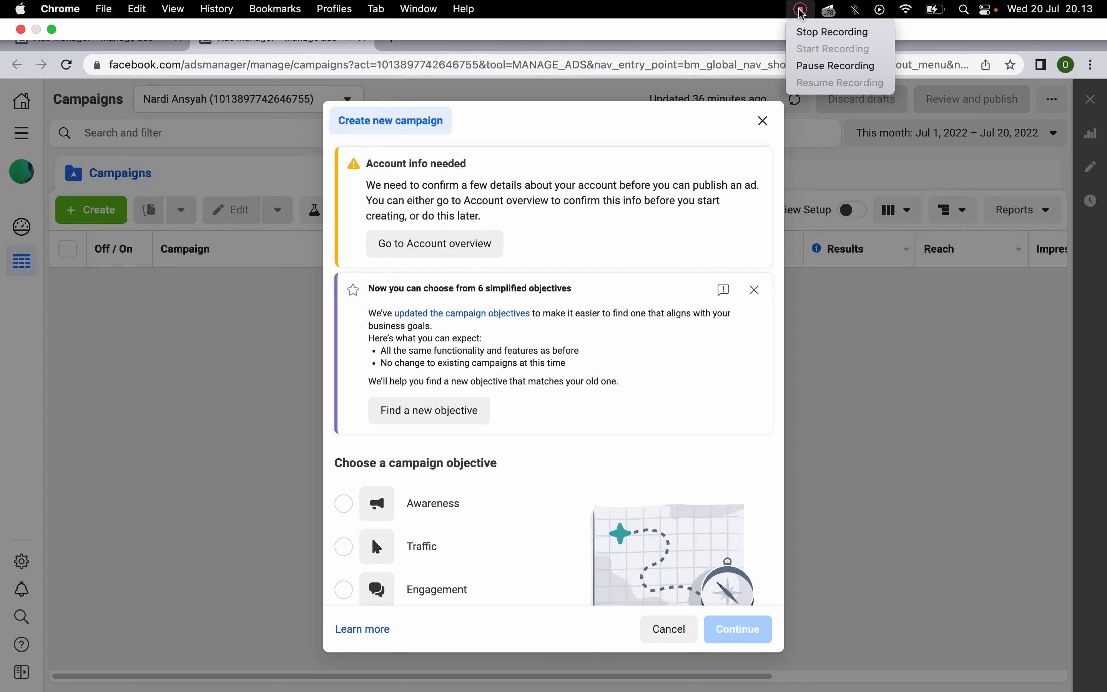
pyautogui.click(804, 66)
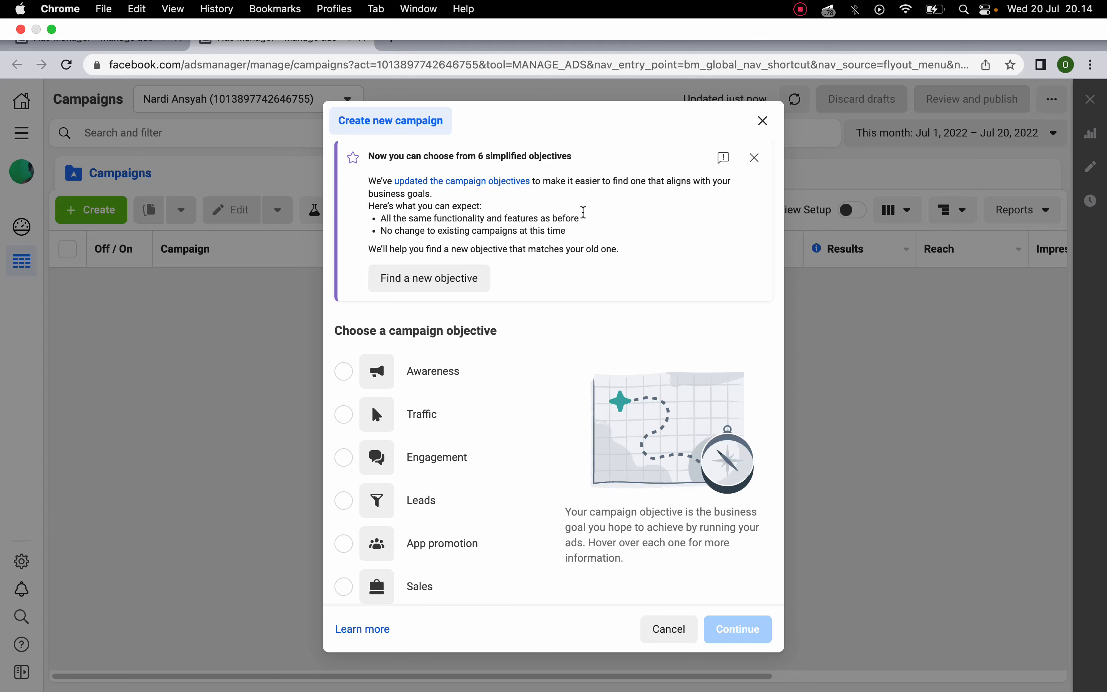
pyautogui.moveTo(533, 373)
pyautogui.scroll(-2, 533, 373)
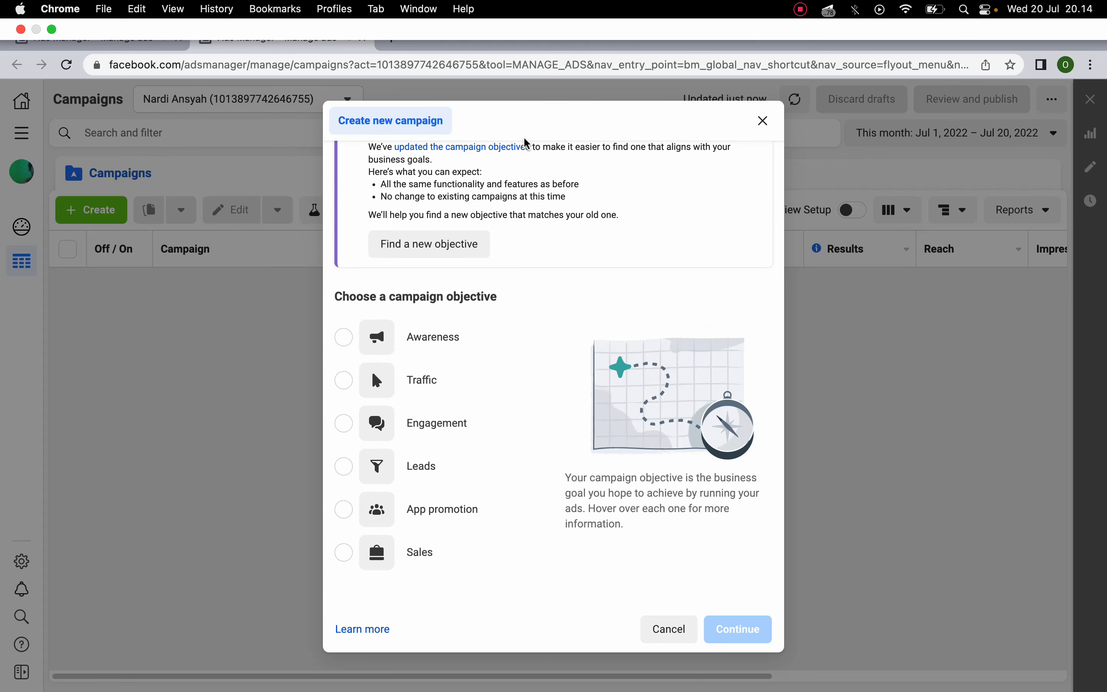
pyautogui.scroll(2, 468, 228)
pyautogui.scroll(-2, 468, 235)
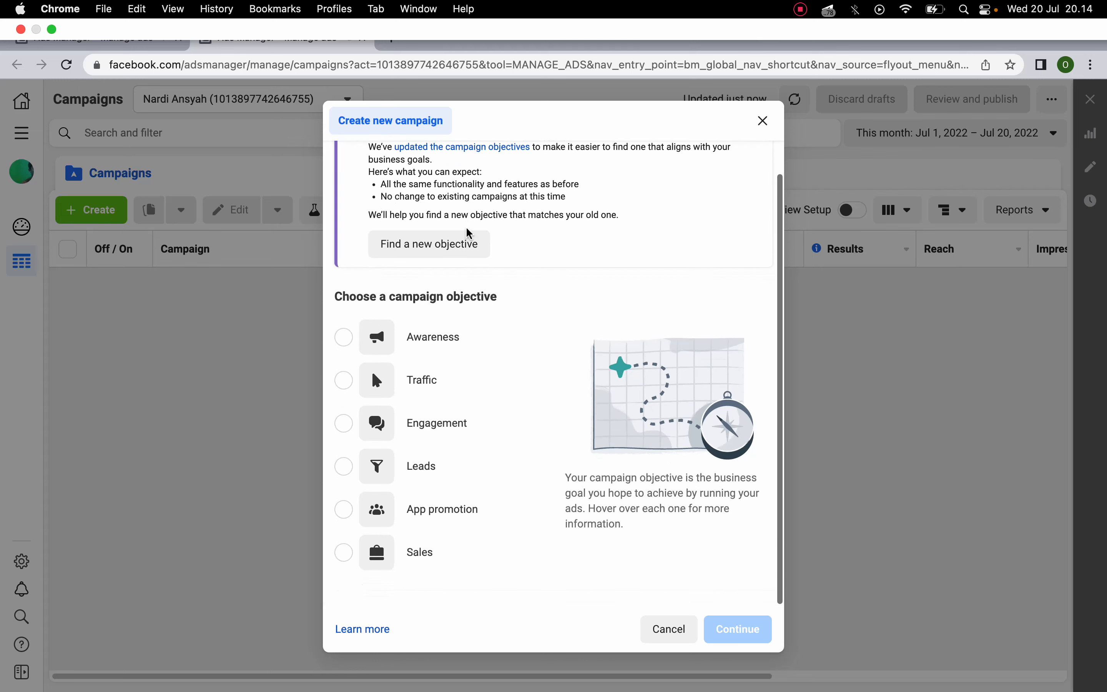
pyautogui.scroll(2, 466, 247)
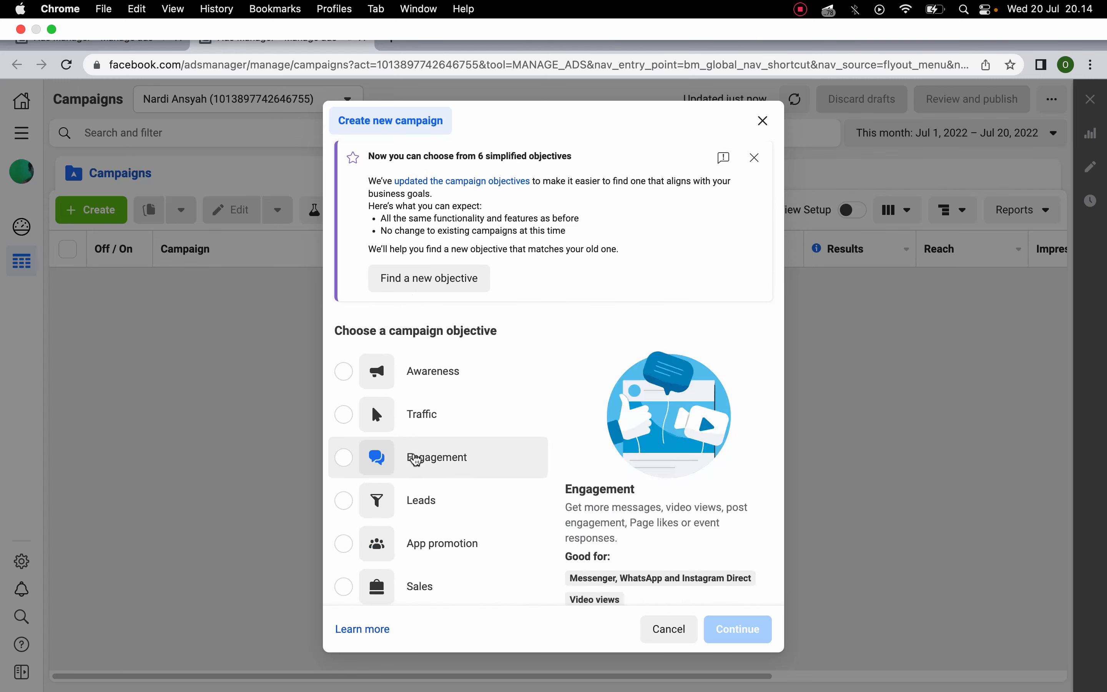
pyautogui.scroll(-2, 415, 458)
pyautogui.scroll(1, 415, 460)
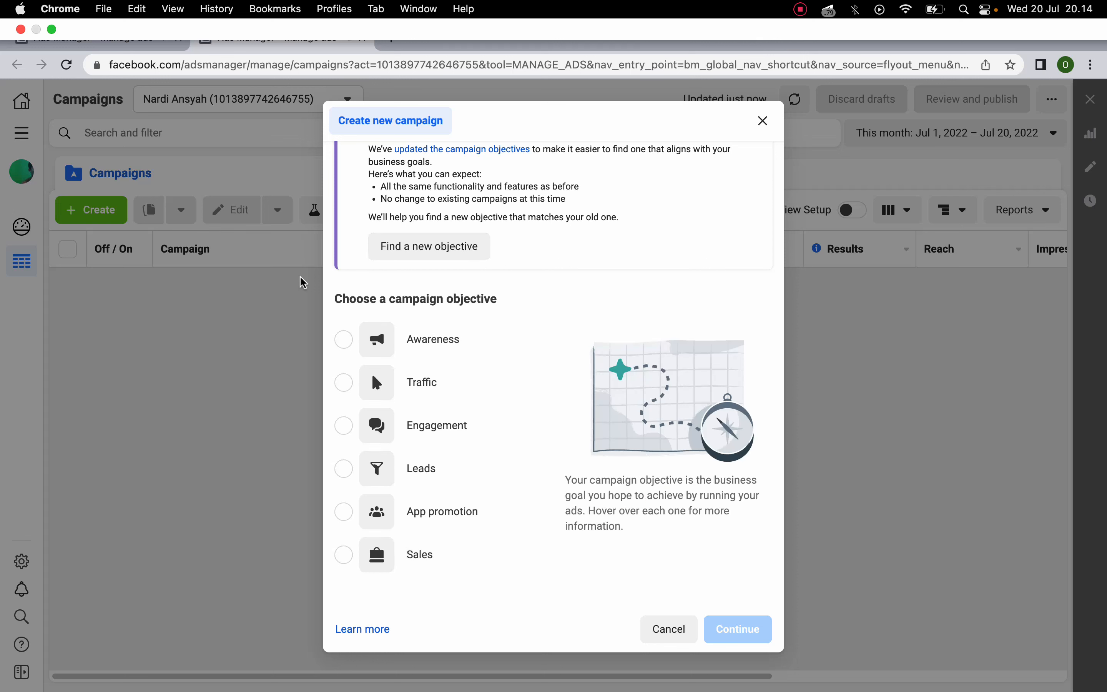
pyautogui.click(339, 298)
pyautogui.moveTo(361, 298); pyautogui.dragTo(495, 297)
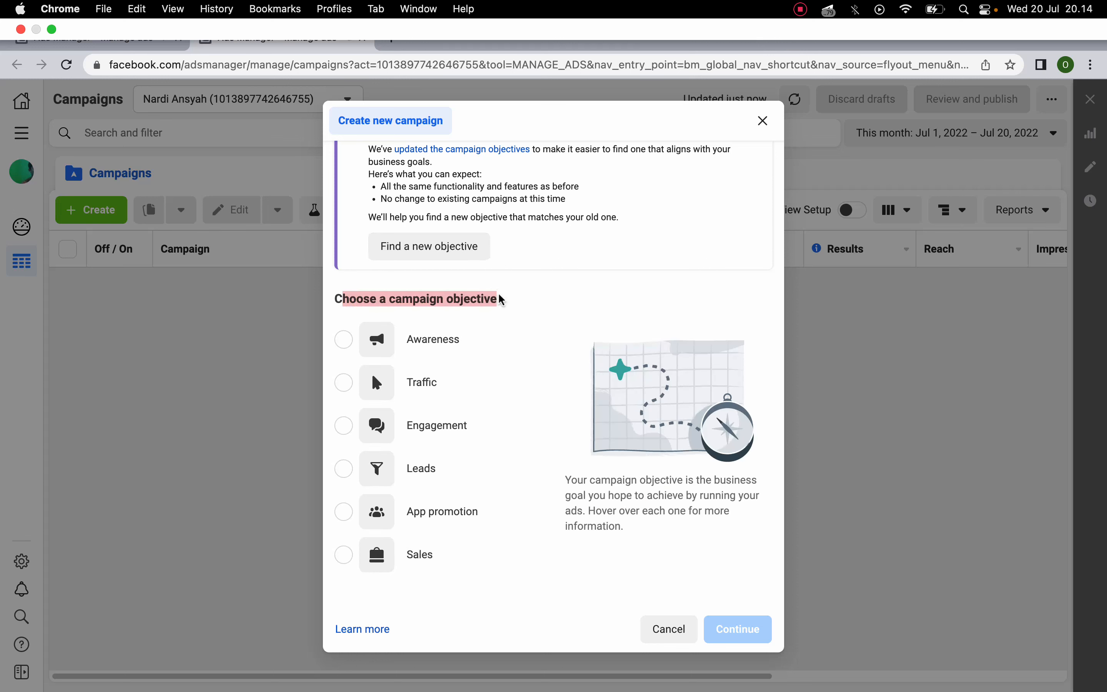
pyautogui.click(497, 290)
pyautogui.moveTo(335, 299); pyautogui.dragTo(504, 299)
pyautogui.click(503, 297)
pyautogui.moveTo(460, 332)
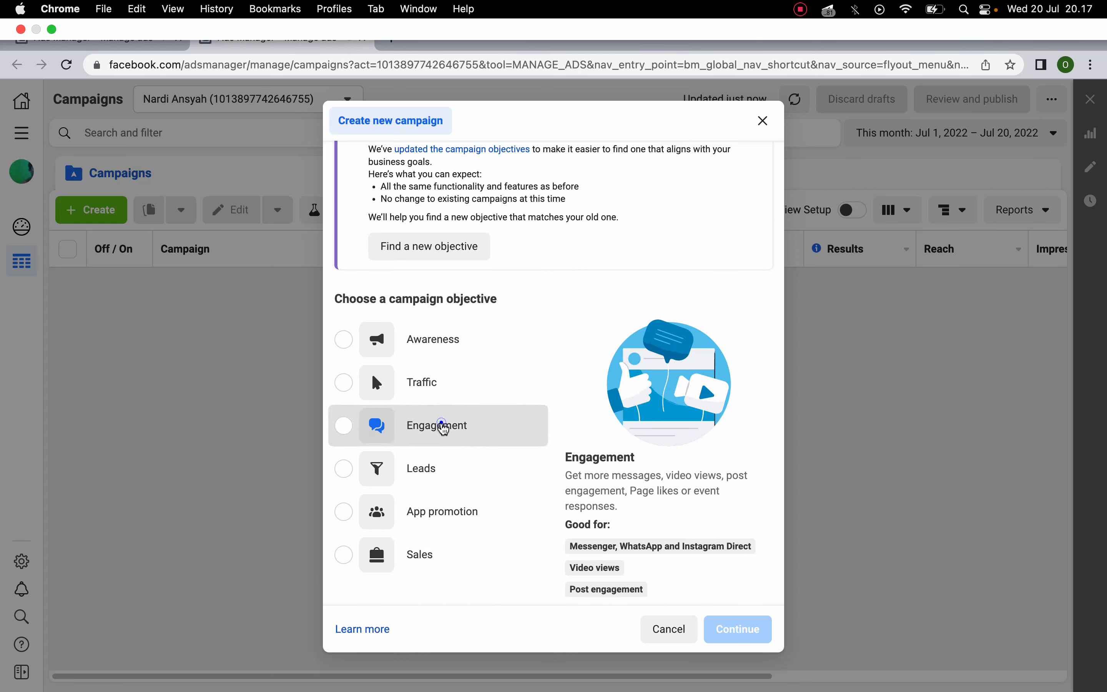
# - Create the campaign with the Engagement objective and dismiss the Leads campaign recommendation
pyautogui.click(441, 427)
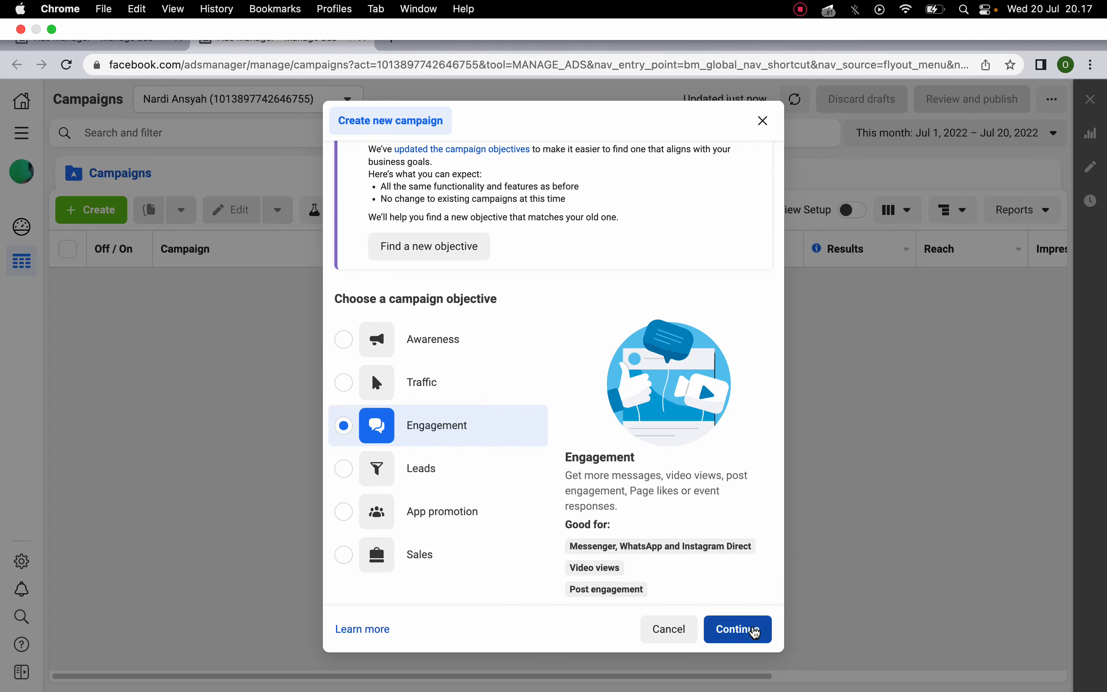
pyautogui.click(758, 633)
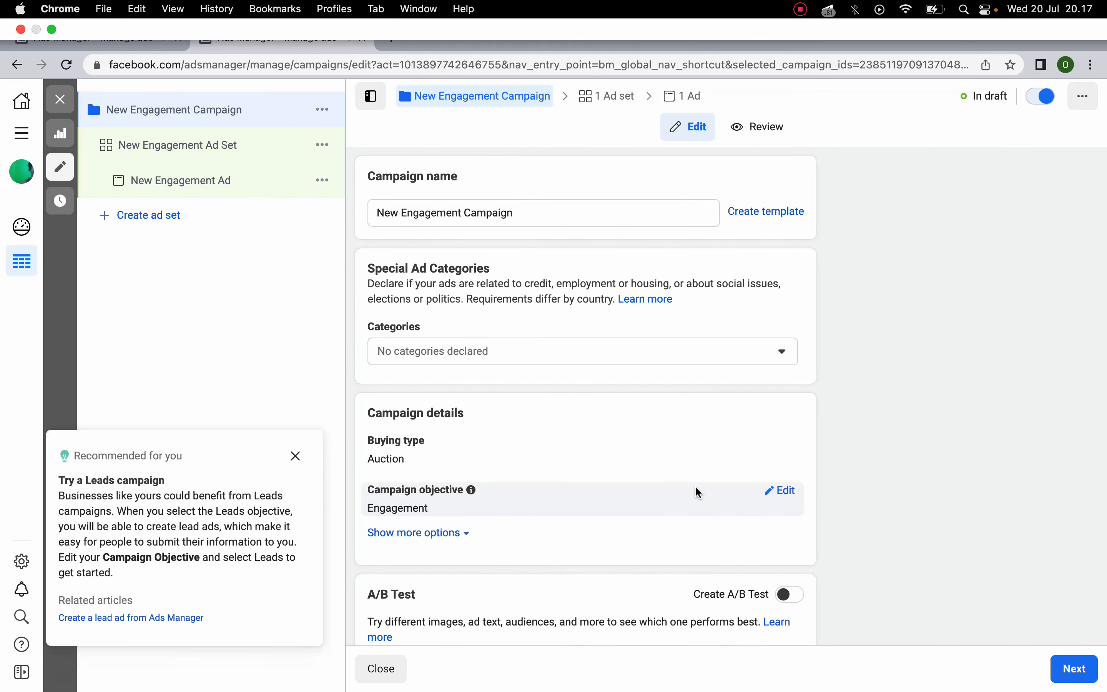
pyautogui.click(298, 456)
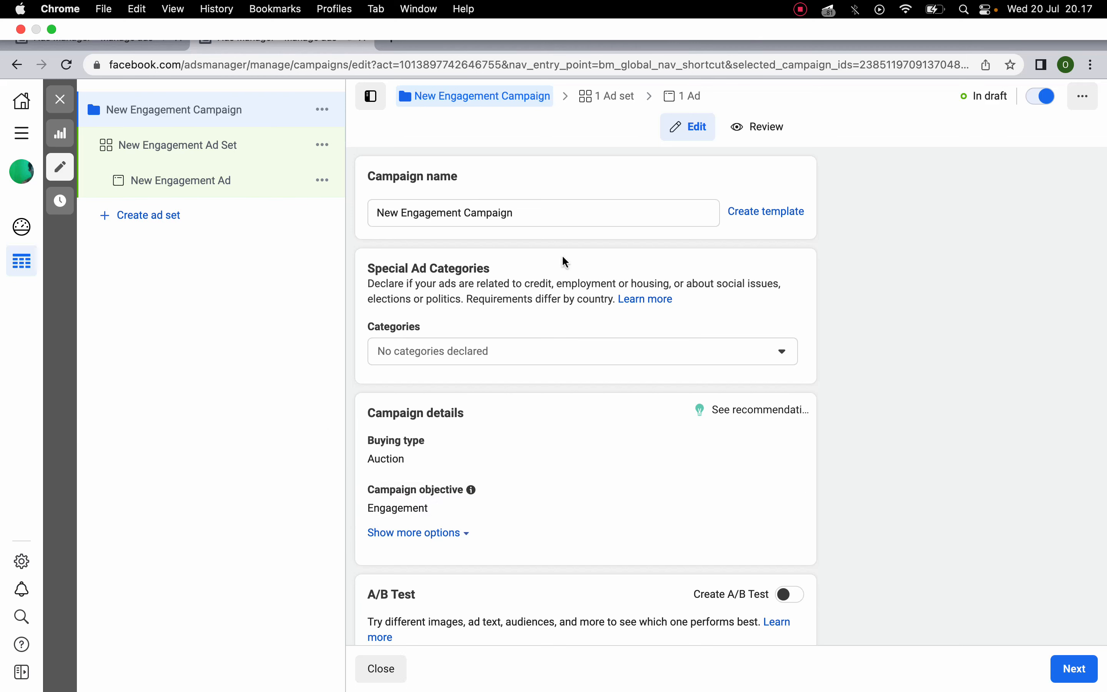
# - Rename the campaign as "Buku - Samarinda - 25-44"
pyautogui.scroll(-3, 565, 261)
pyautogui.scroll(3, 566, 262)
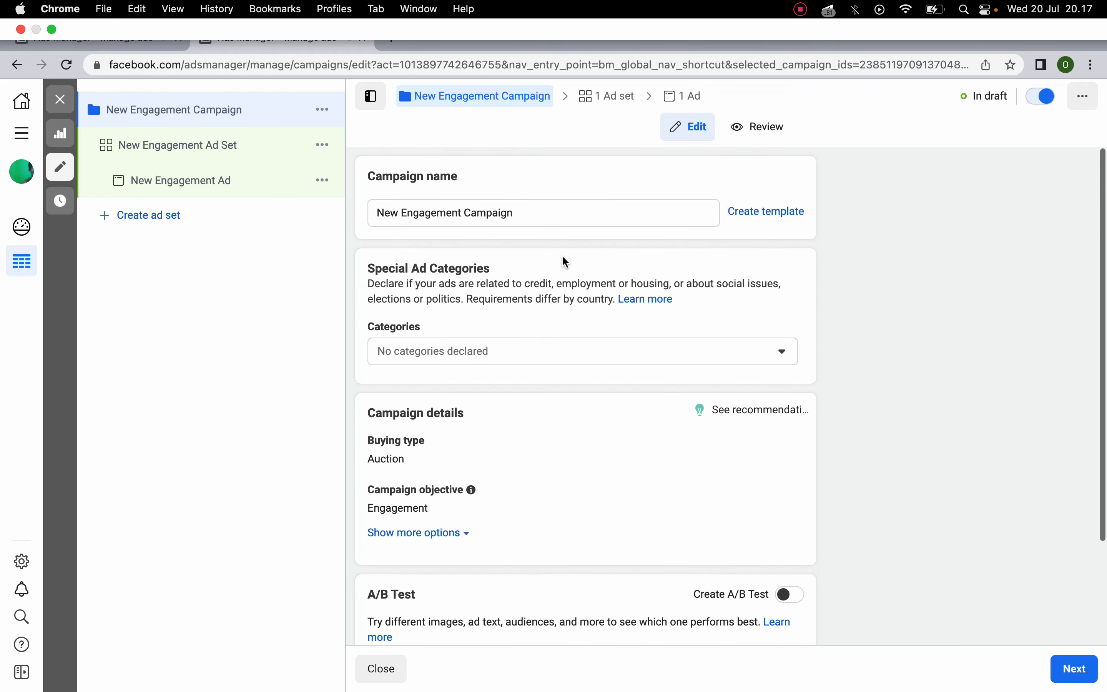
pyautogui.click(558, 206)
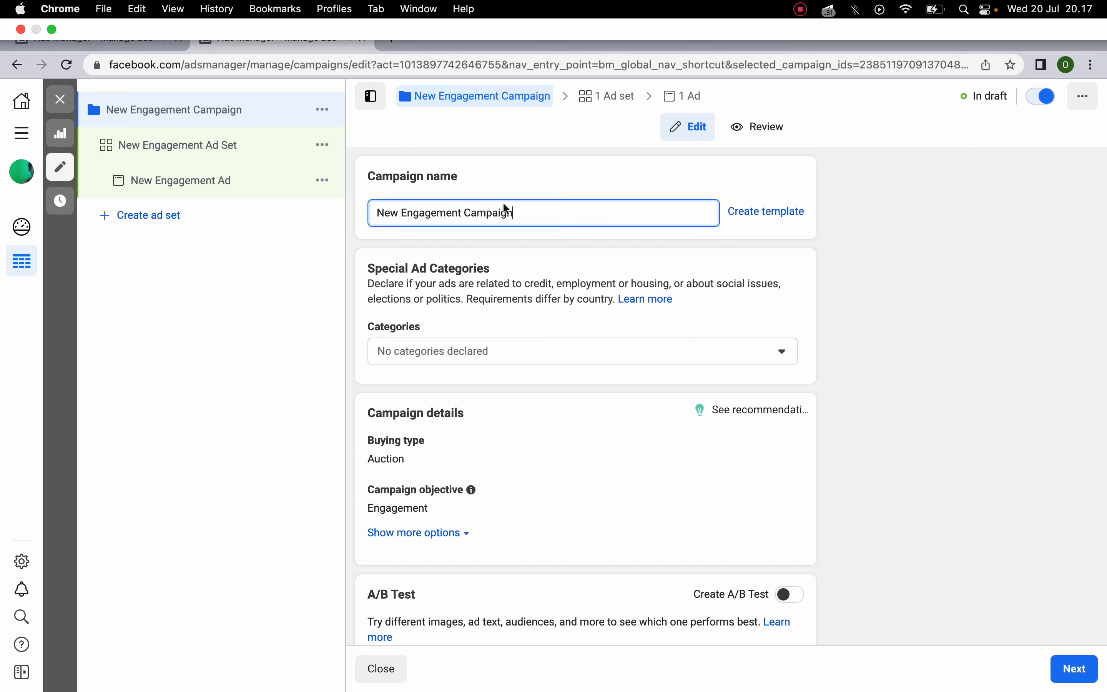
pyautogui.press('super+a')
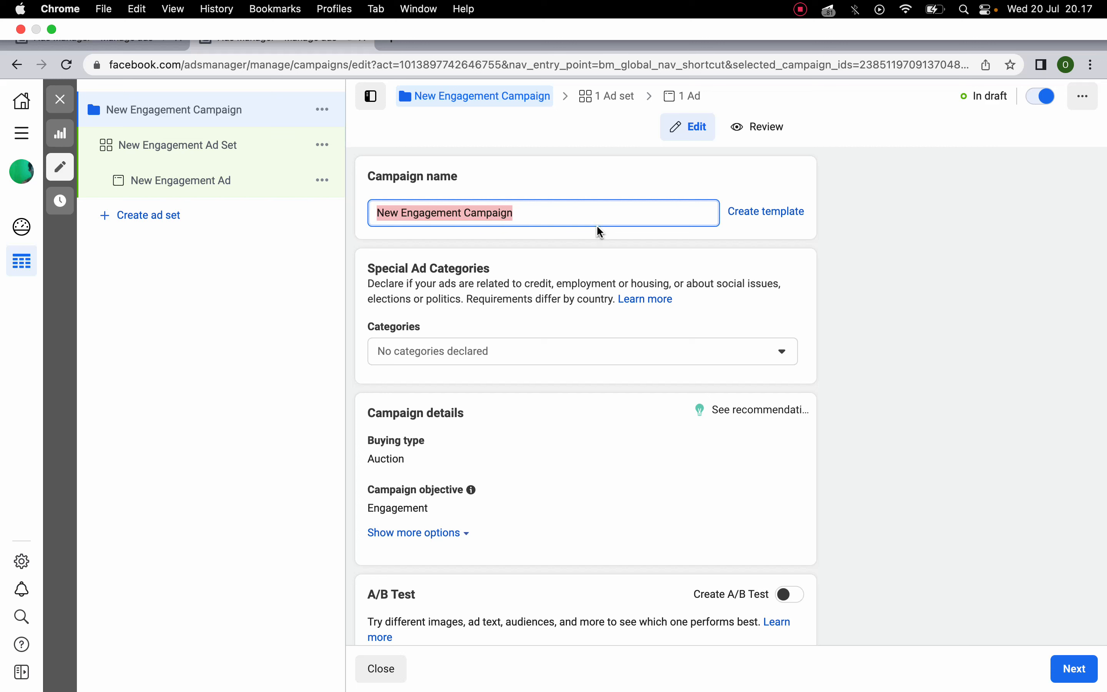
pyautogui.press('BackSpace')
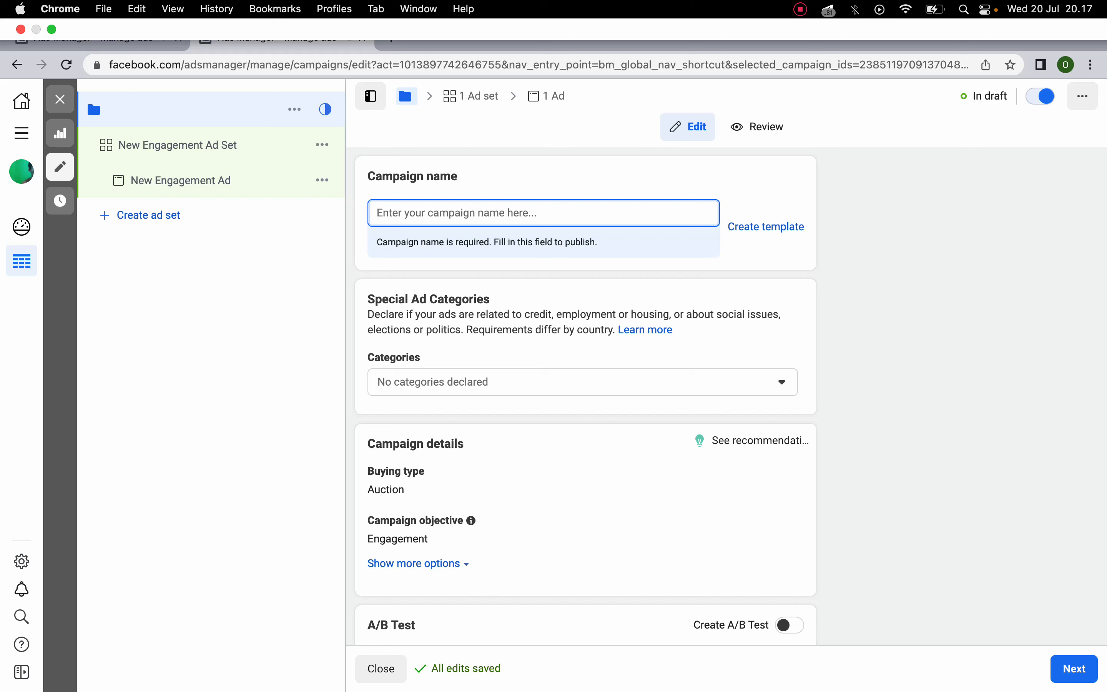
pyautogui.write('Buk')
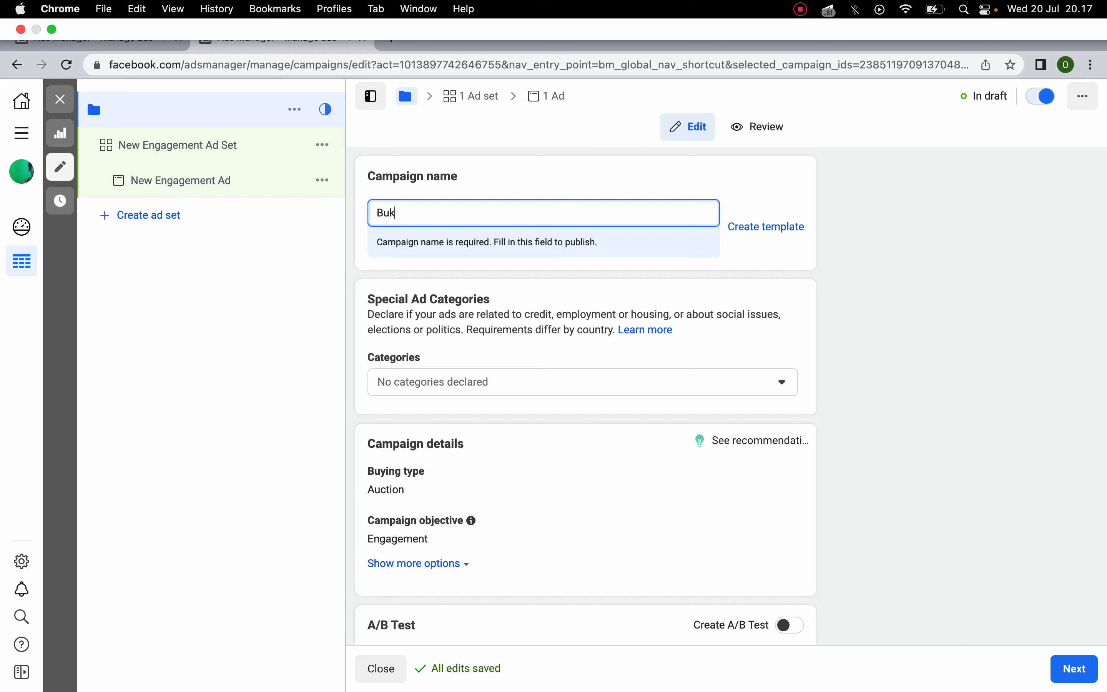
pyautogui.write('u -')
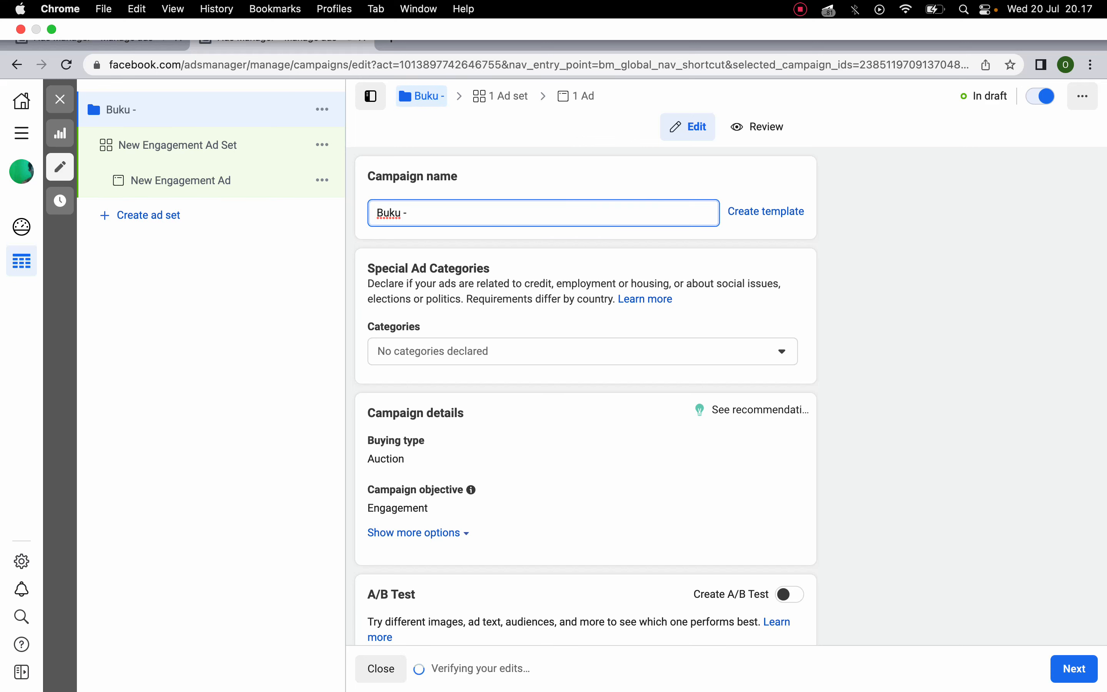
pyautogui.write(' Samarinda')
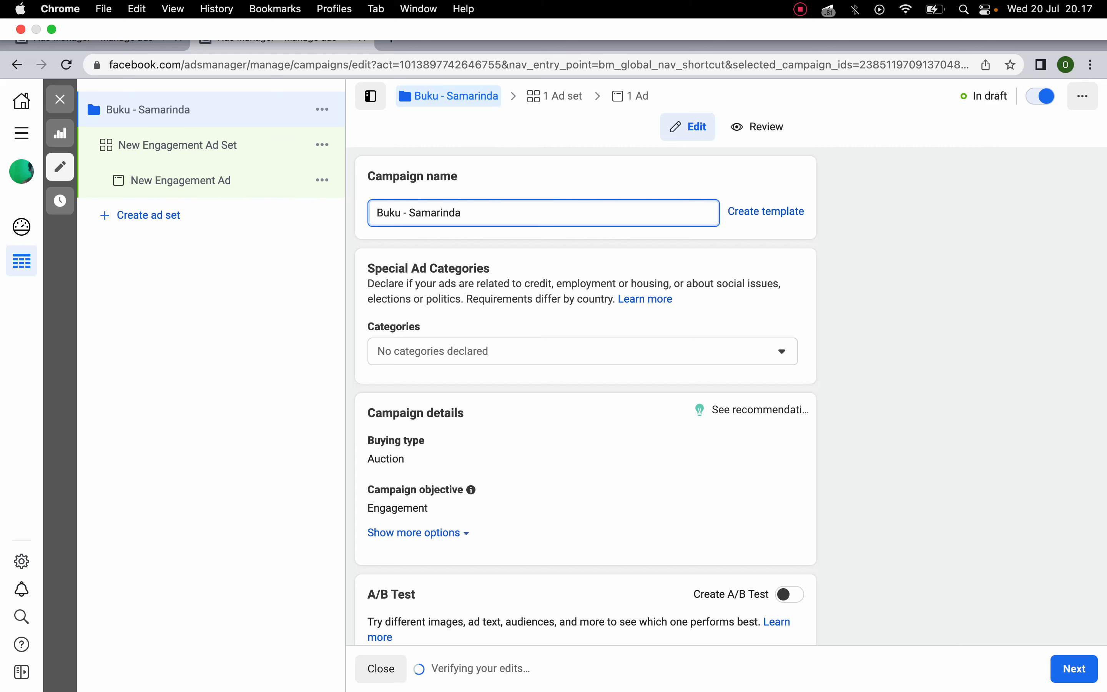
pyautogui.write(' - ')
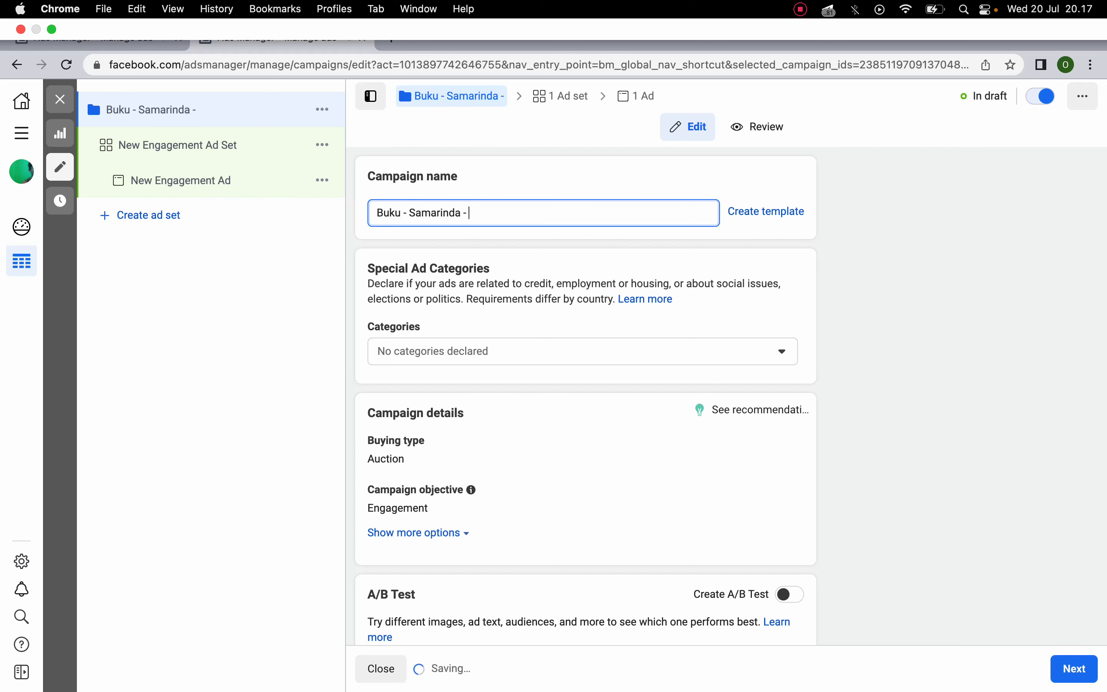
pyautogui.write('25-')
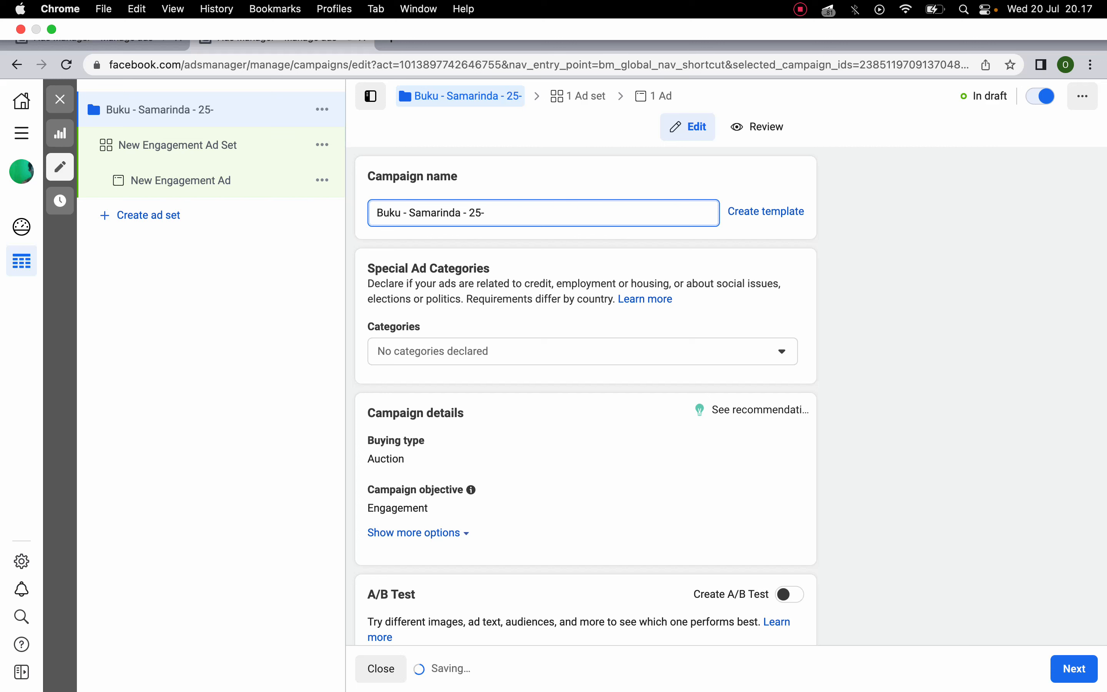
pyautogui.write('44')
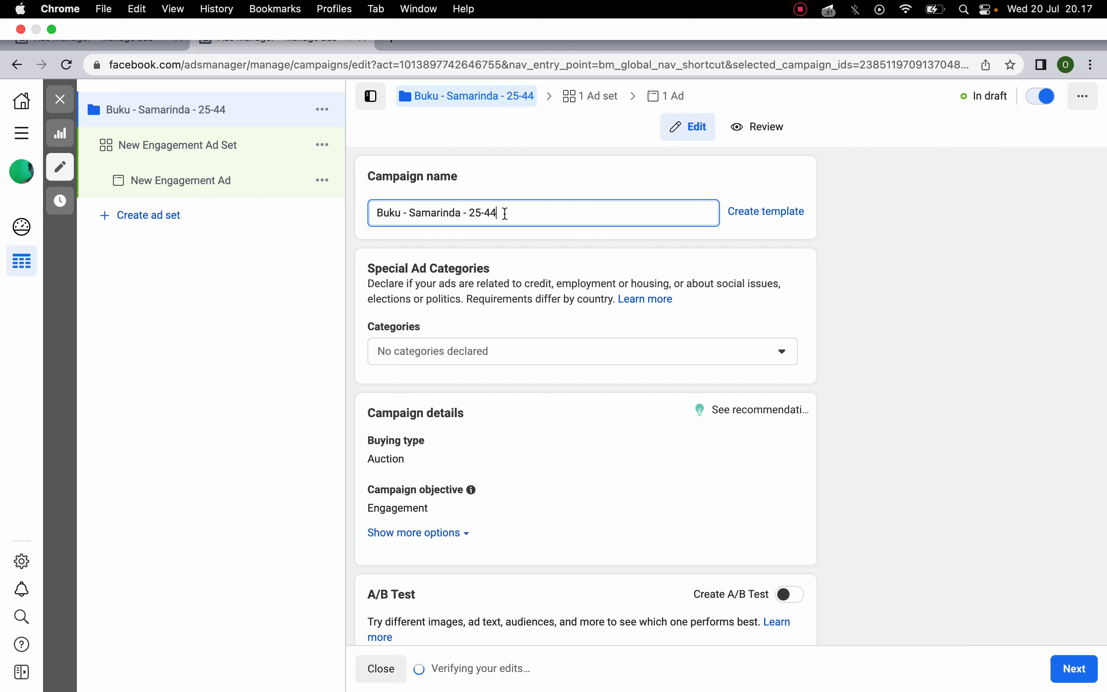
pyautogui.moveTo(532, 213); pyautogui.dragTo(372, 201)
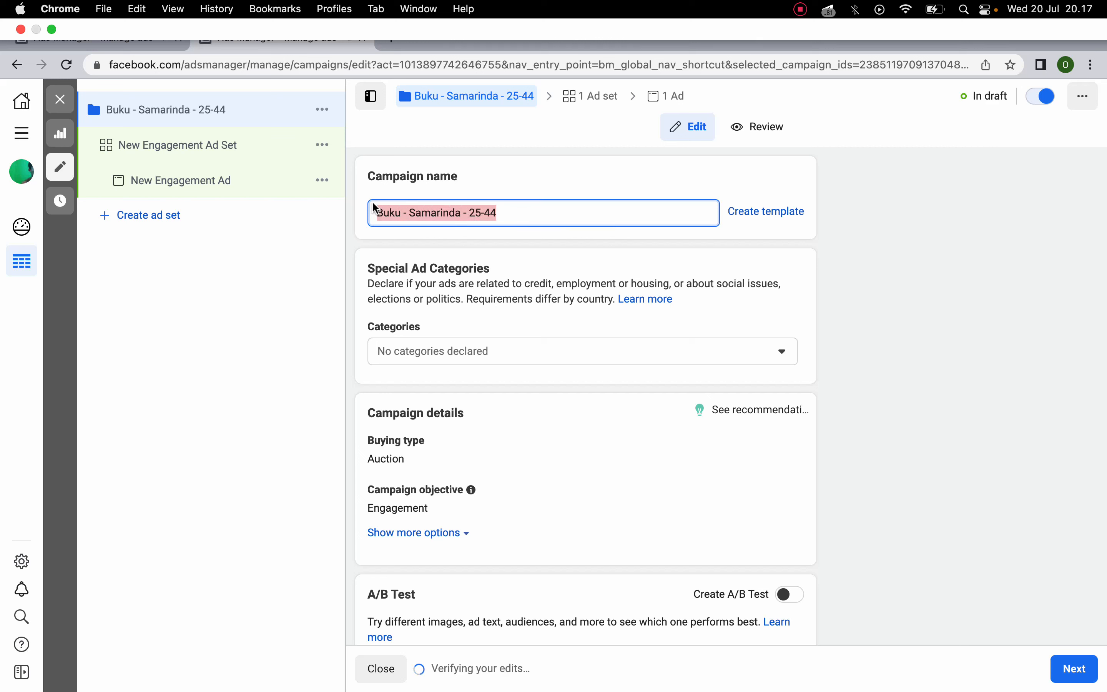
pyautogui.click(541, 187)
pyautogui.click(514, 212)
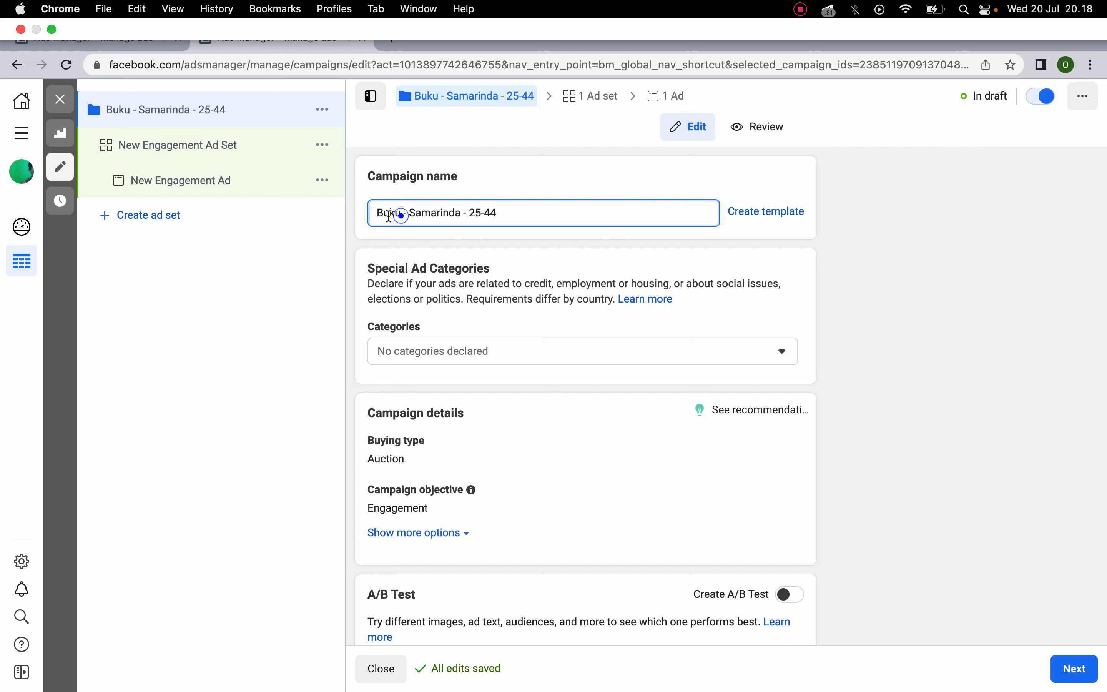
pyautogui.moveTo(401, 215); pyautogui.dragTo(374, 214)
pyautogui.click(487, 192)
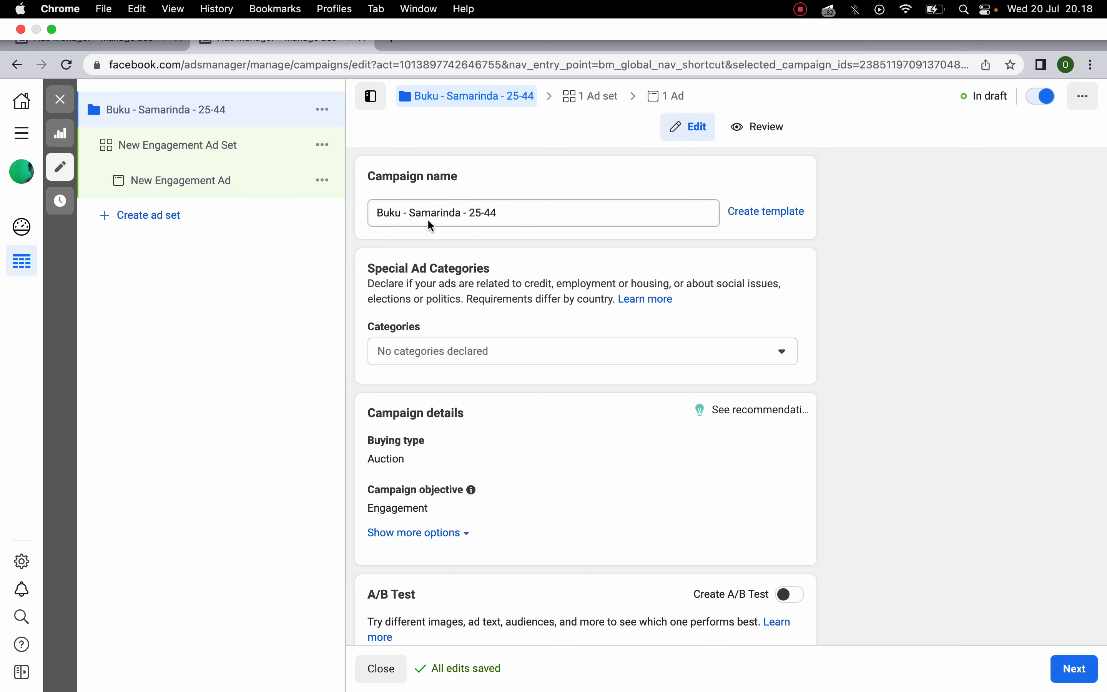
# - Look through the special ad categories and the editable campaign objective choices, dismissing the help tip
pyautogui.click(459, 363)
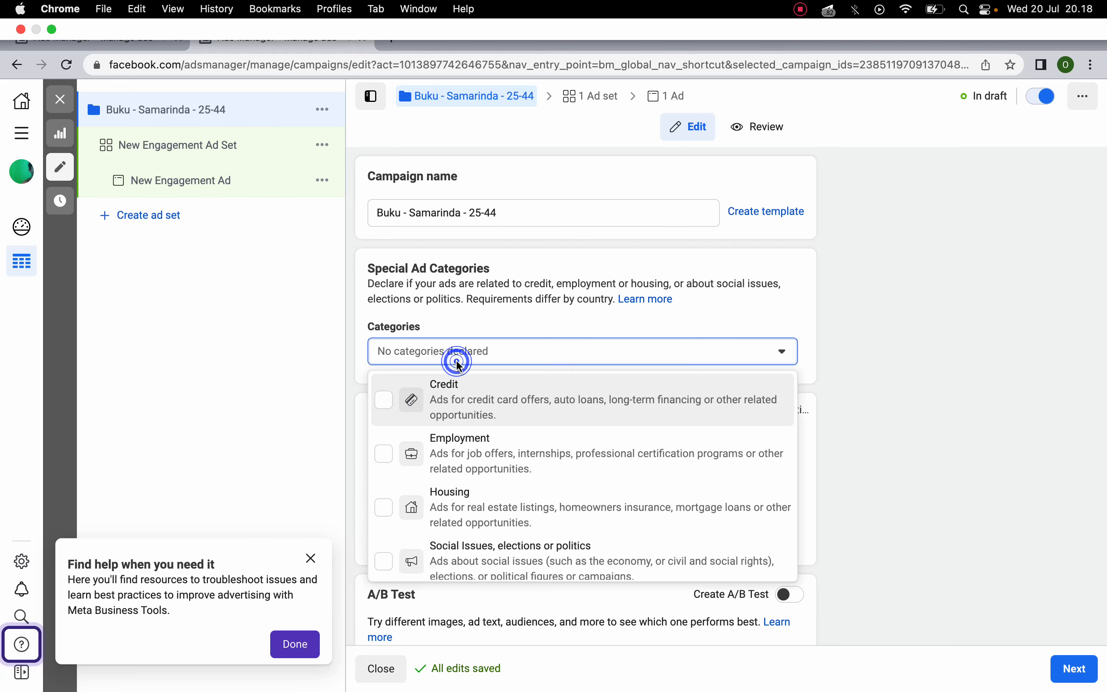
pyautogui.click(461, 329)
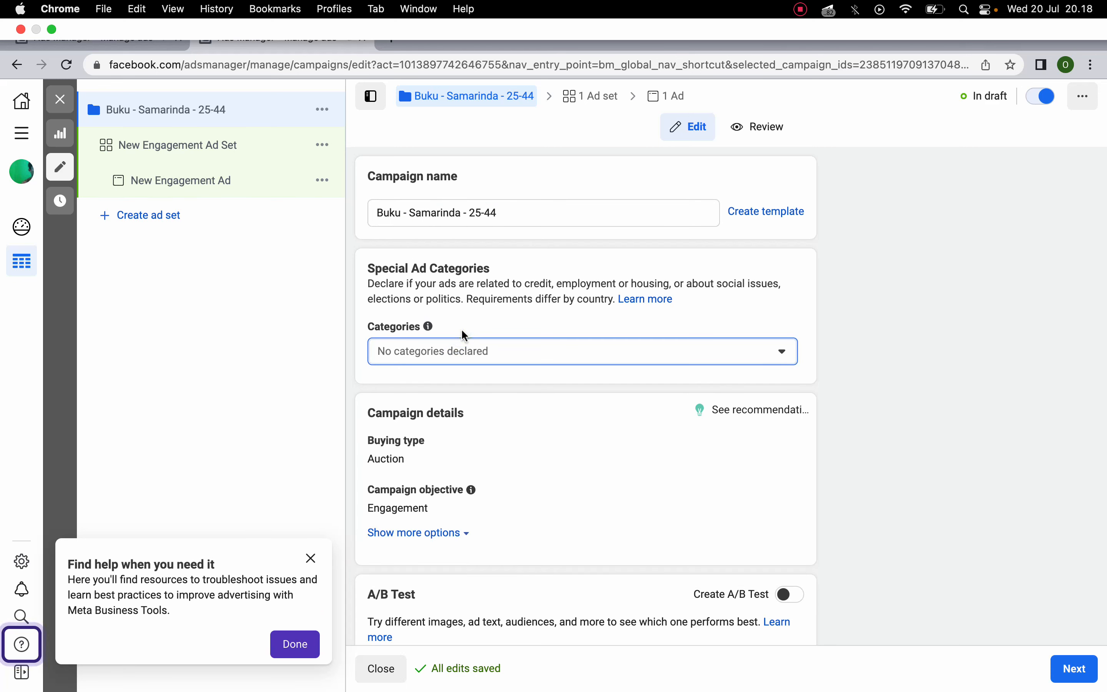
pyautogui.scroll(-3, 510, 388)
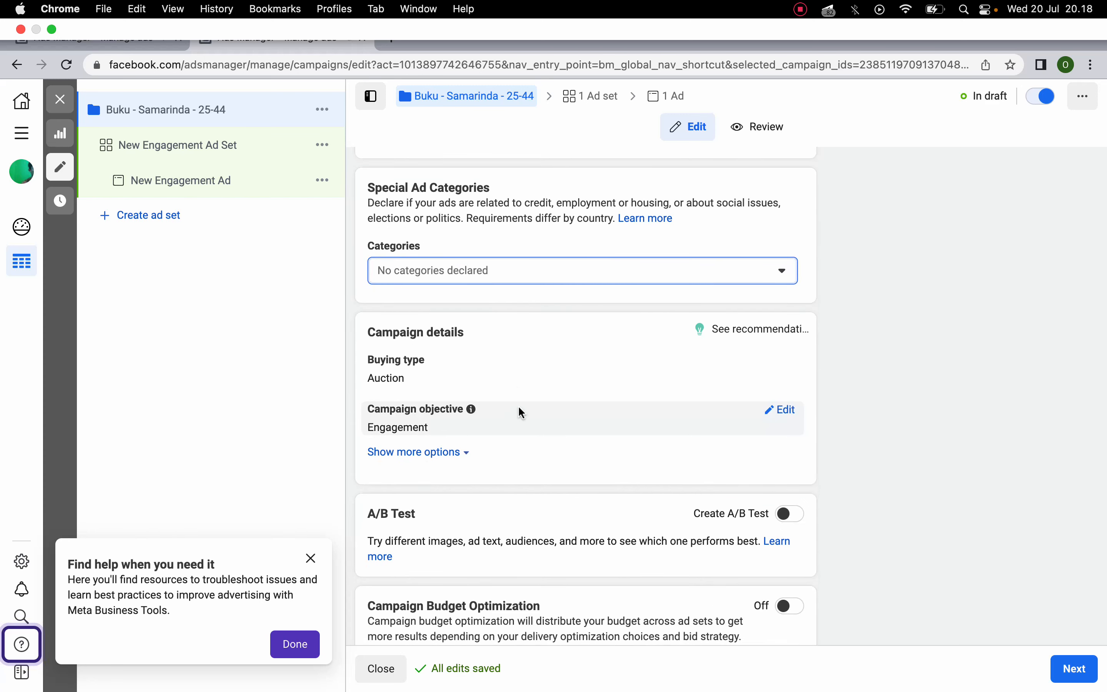
pyautogui.click(792, 411)
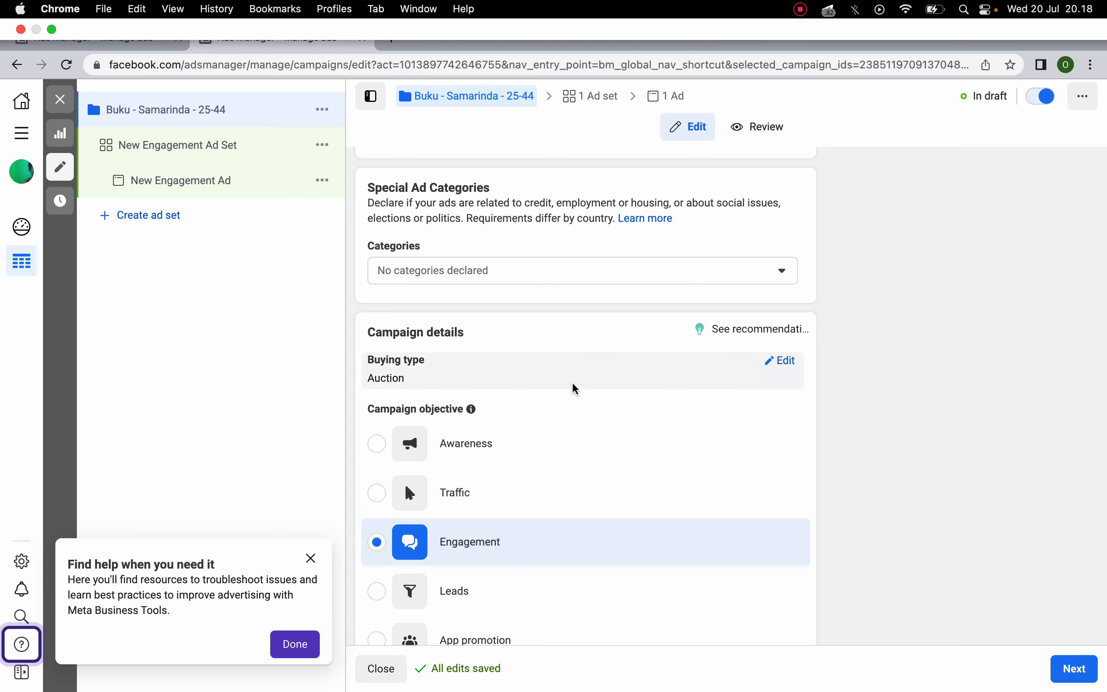
pyautogui.scroll(-5, 573, 389)
pyautogui.scroll(-5, 574, 389)
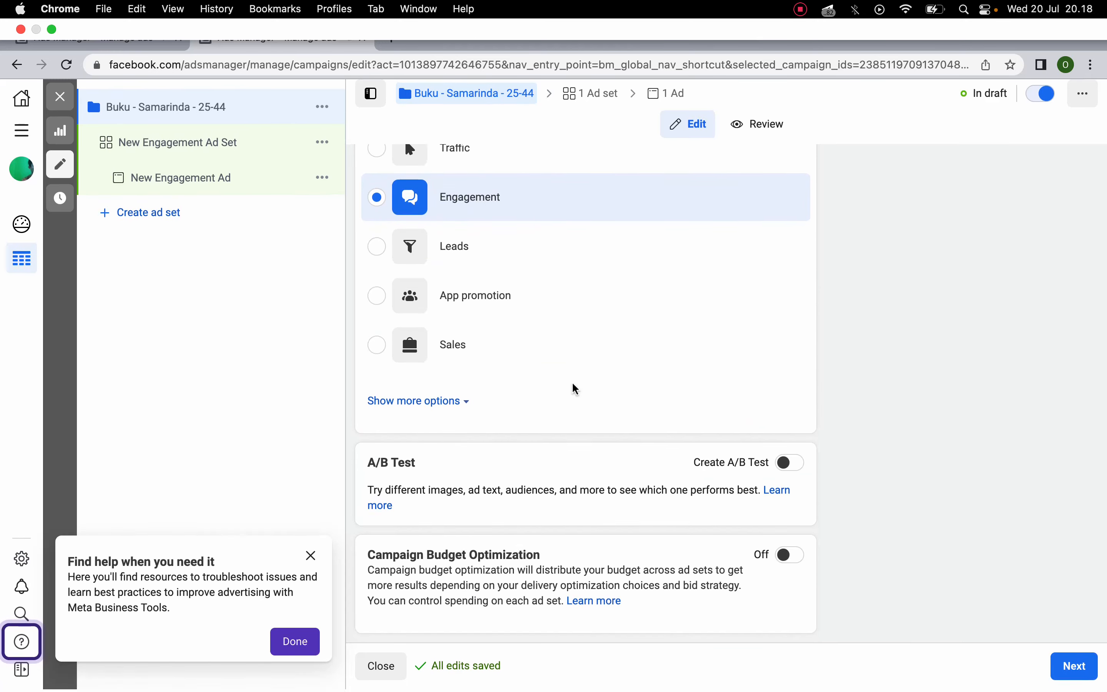
pyautogui.click(312, 558)
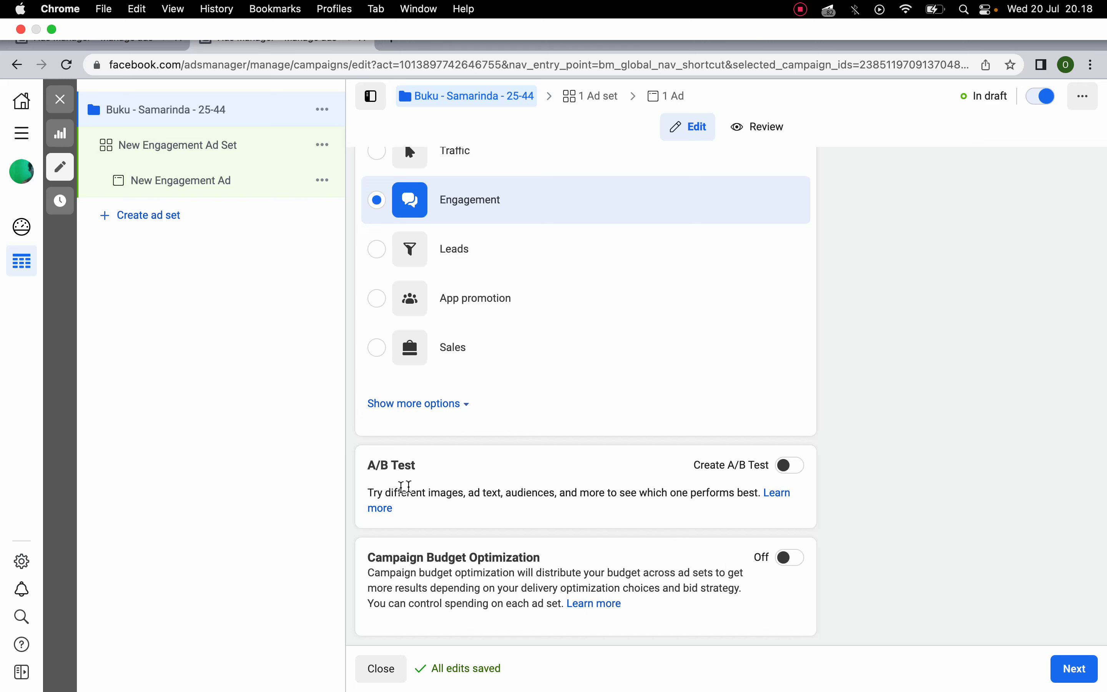
# - Read the A/B Test description, covering which elements such as images, ad text and audiences can be tested
pyautogui.moveTo(400, 488); pyautogui.dragTo(530, 491)
pyautogui.click(531, 491)
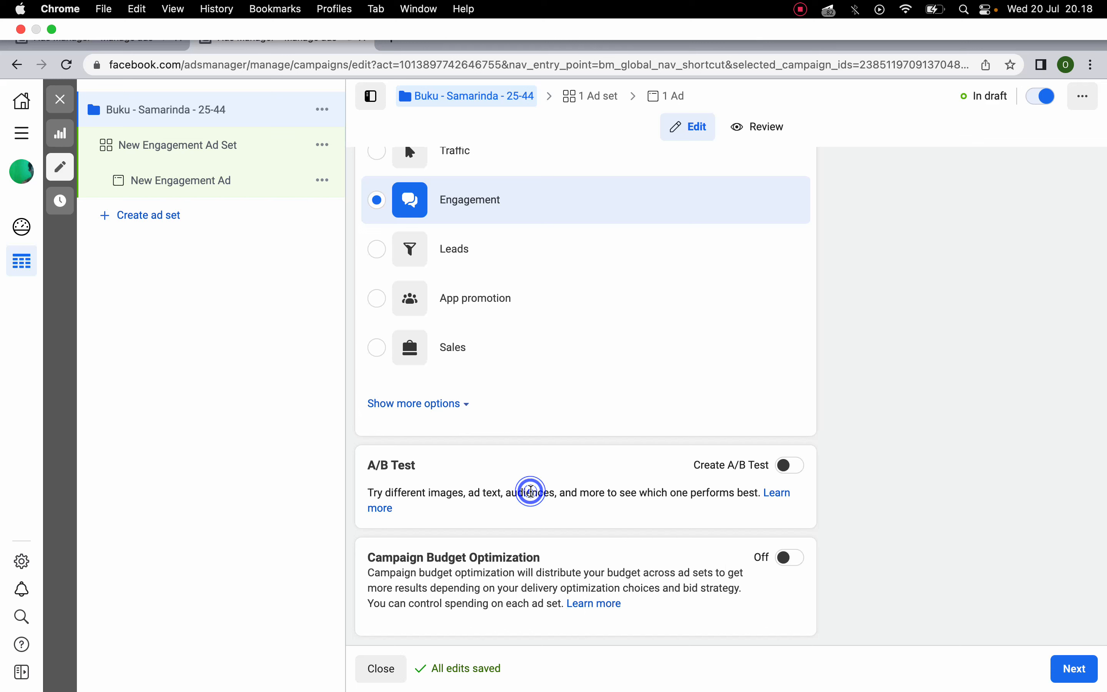
pyautogui.moveTo(411, 490); pyautogui.dragTo(498, 489)
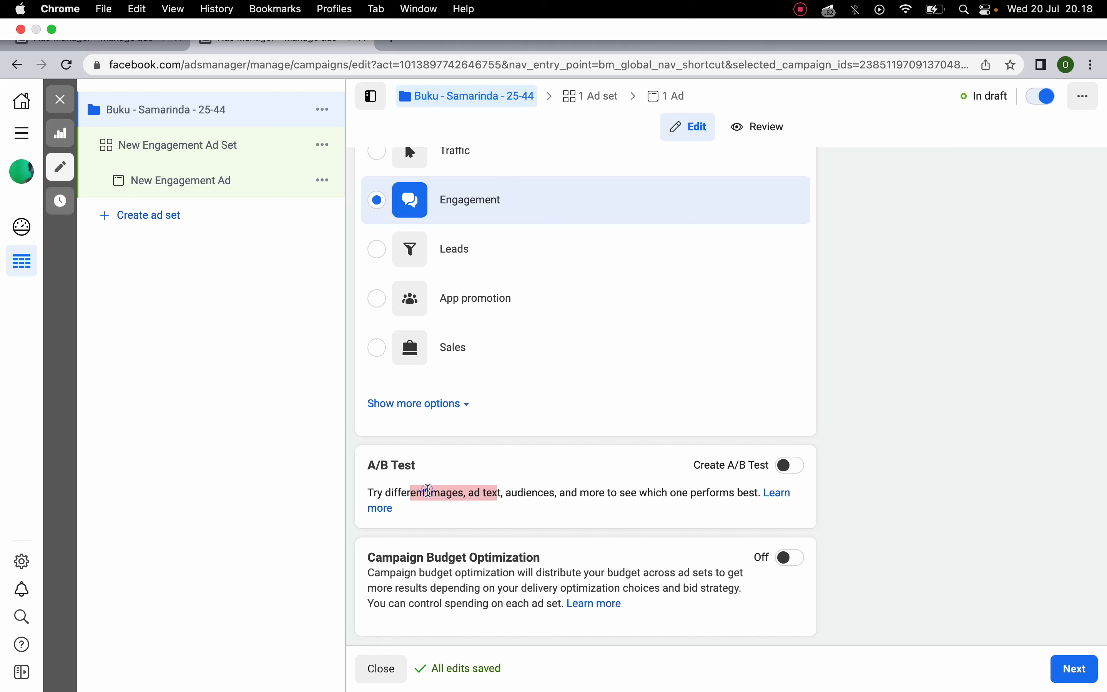
pyautogui.click(428, 491)
pyautogui.moveTo(473, 492); pyautogui.dragTo(506, 495)
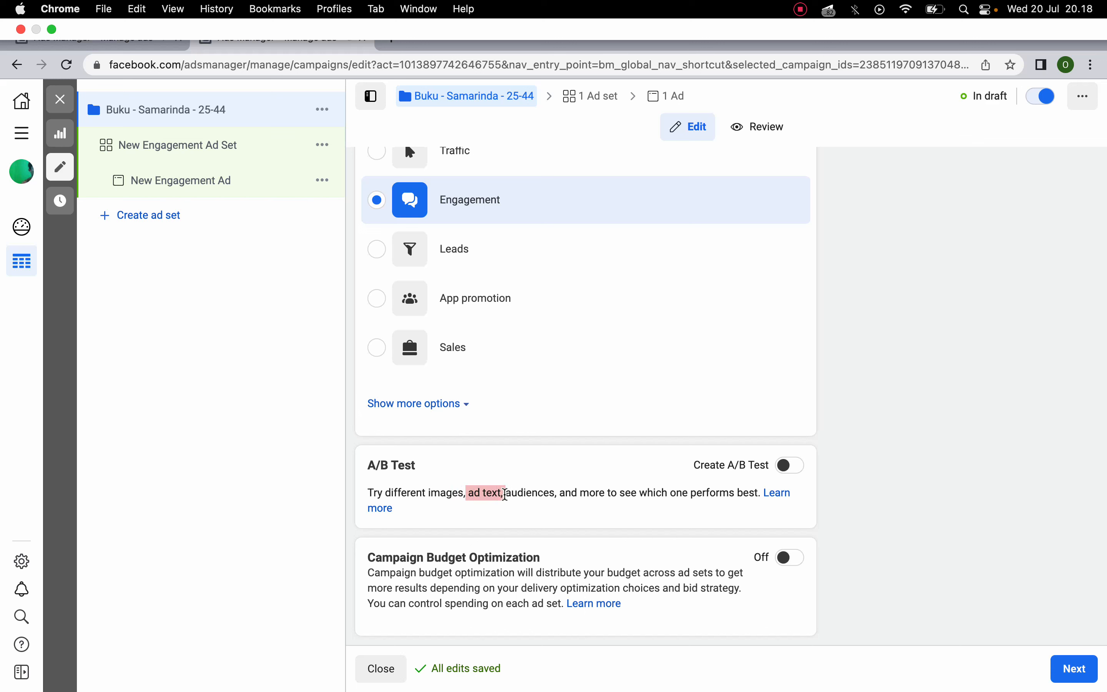
pyautogui.doubleClick(539, 492)
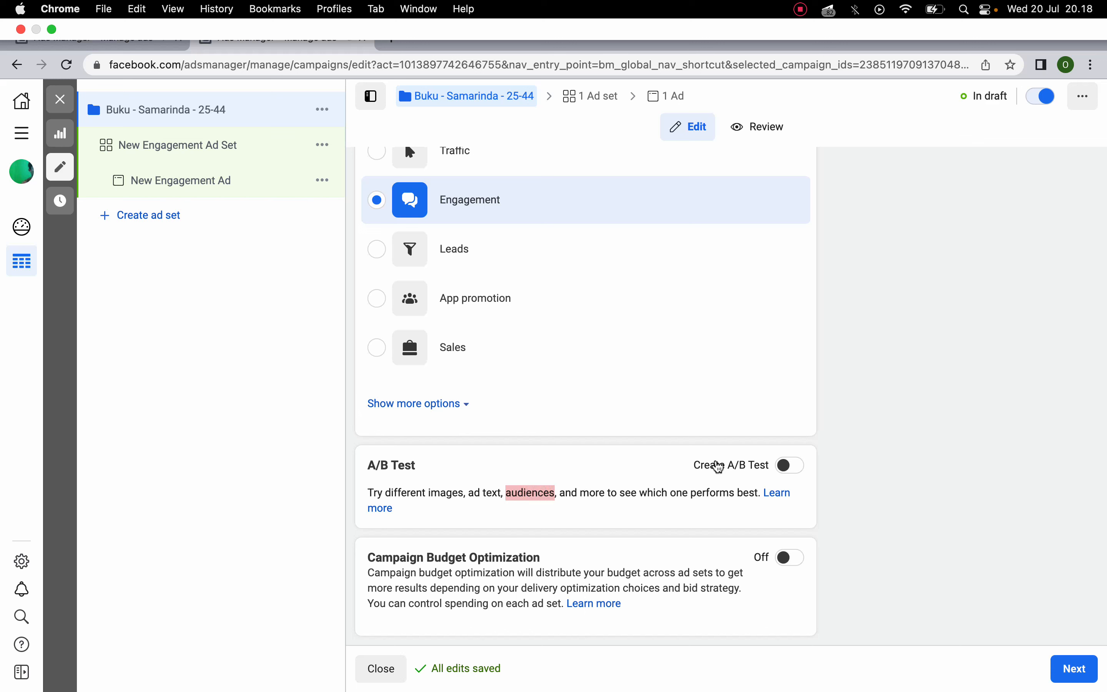
pyautogui.click(498, 489)
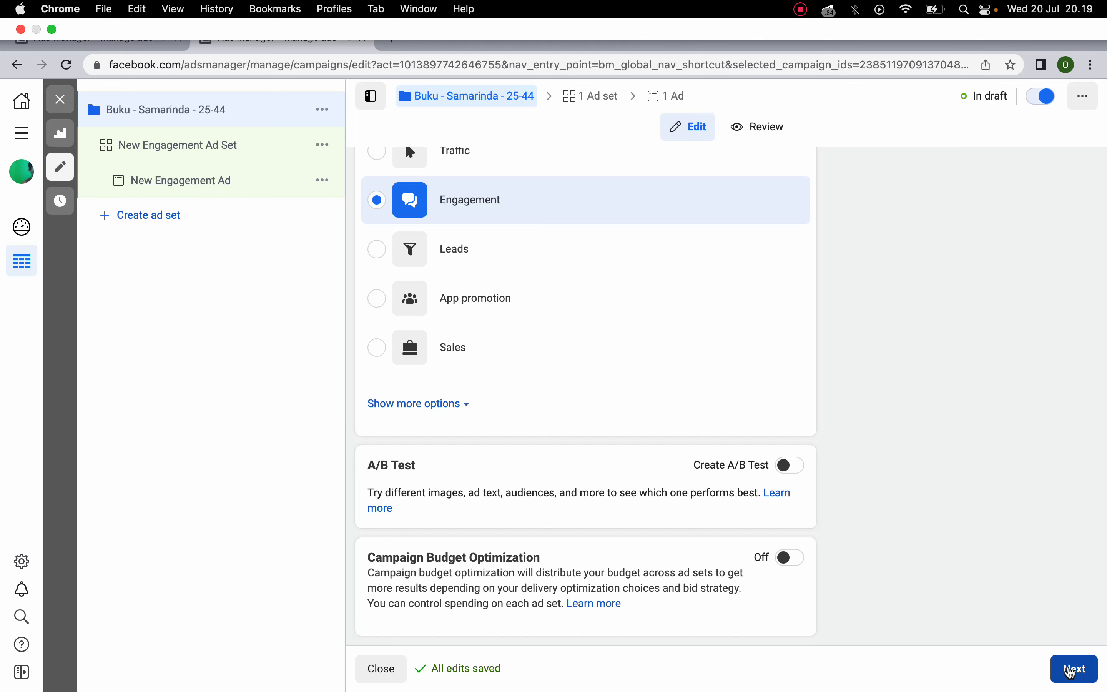
# - Proceed to the ad set level and rename the ad set as "Buku - Samarinda - 25-44 - FB/IG"
pyautogui.click(1074, 671)
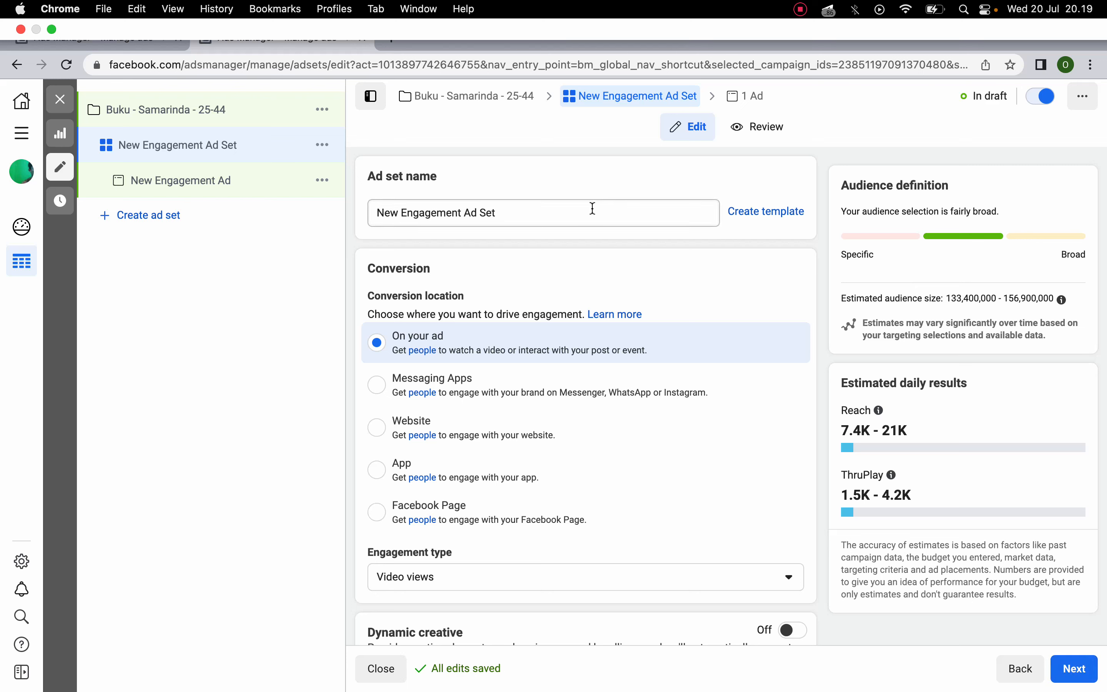
pyautogui.moveTo(593, 209); pyautogui.dragTo(373, 209)
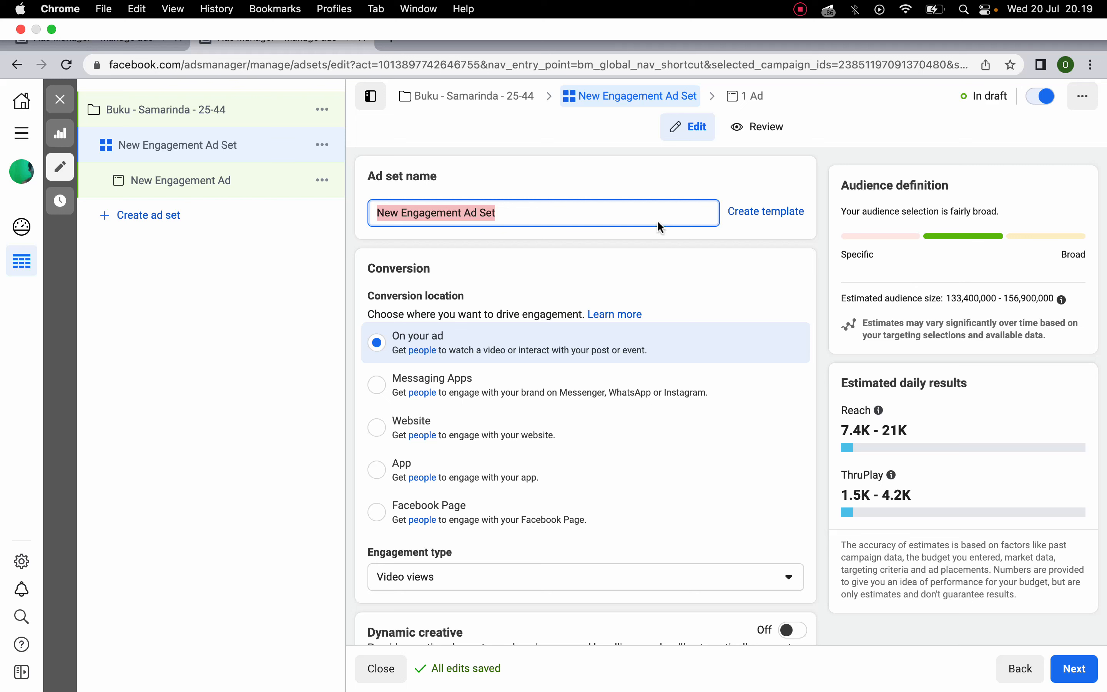
pyautogui.write('B')
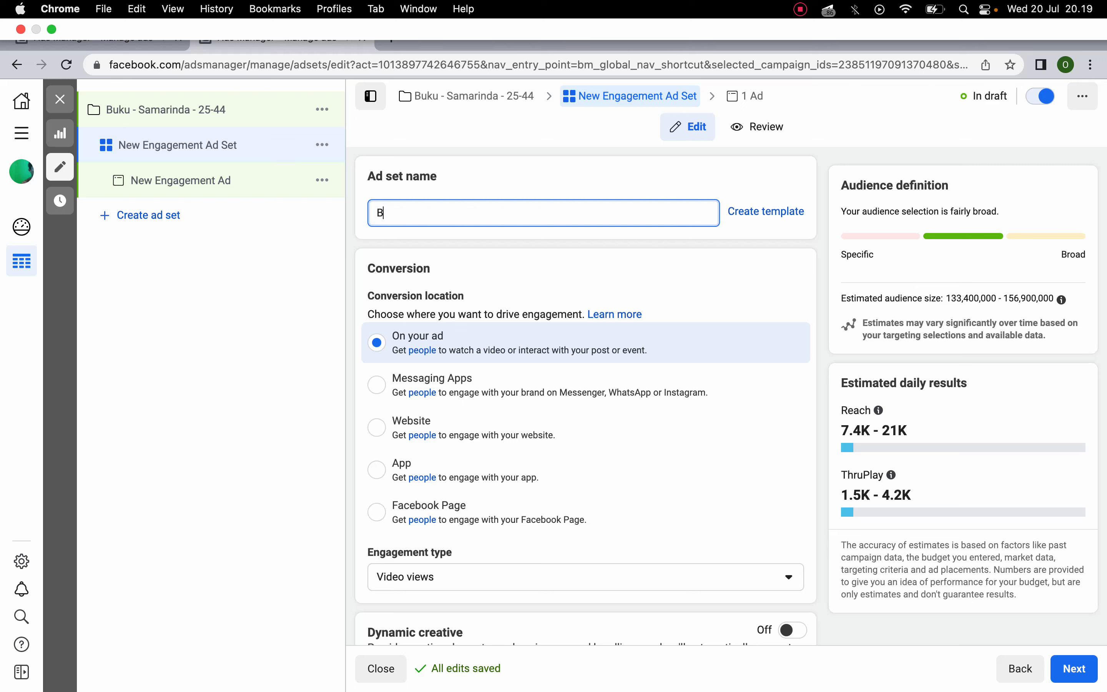
pyautogui.write('uku -  Samarinda - 25')
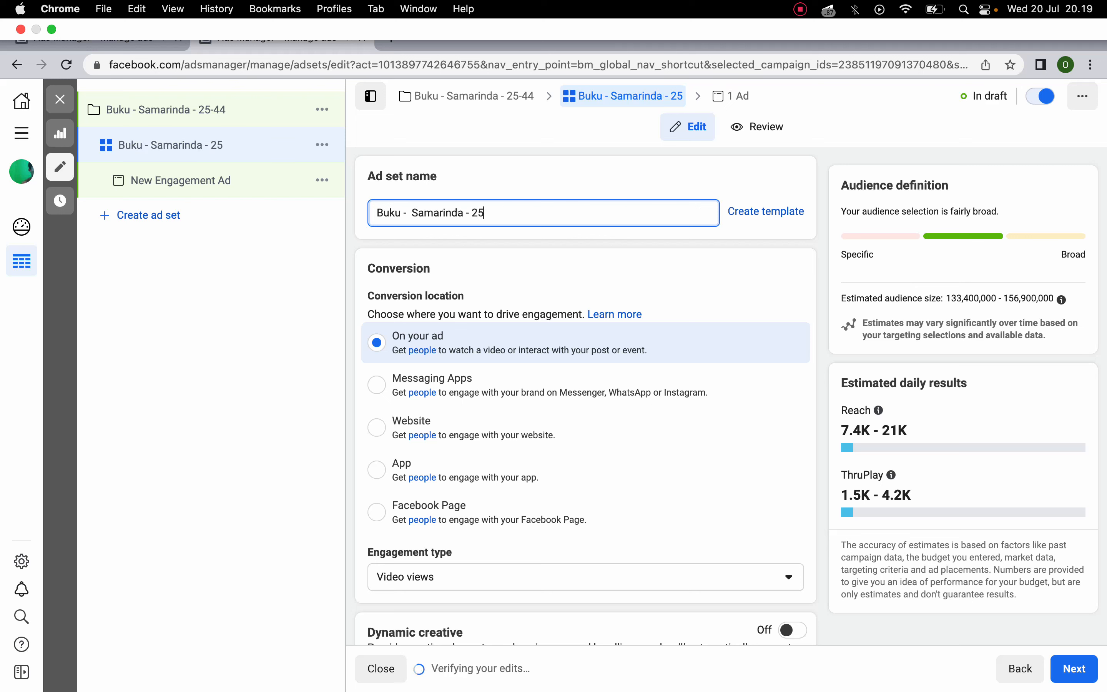
pyautogui.write('-44 - ')
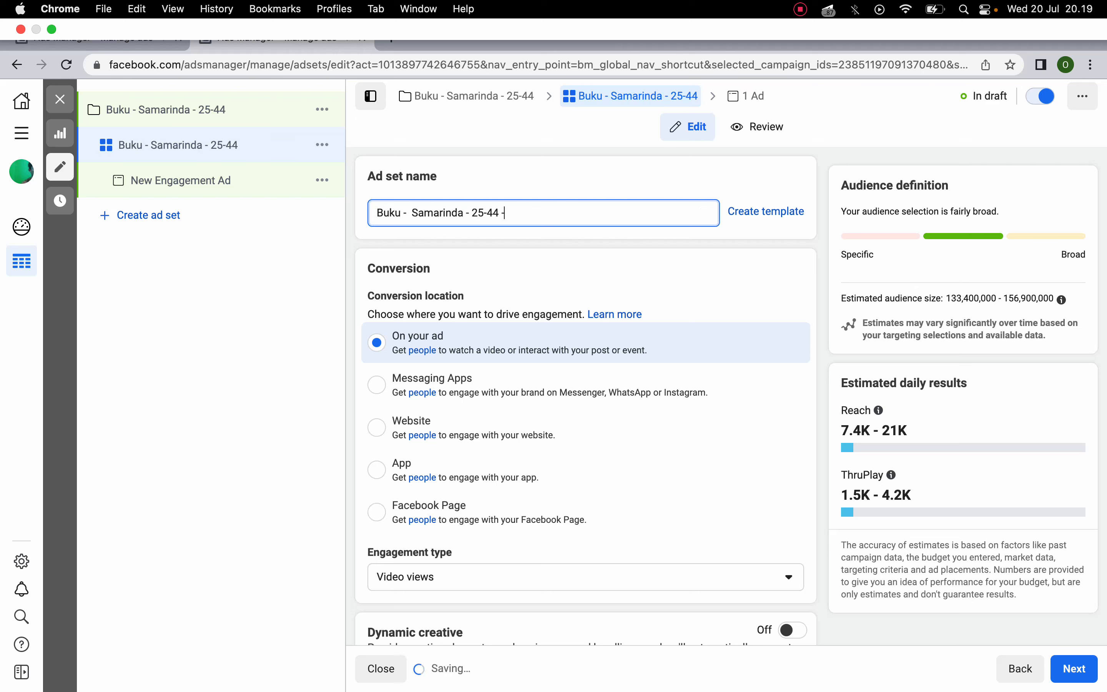
pyautogui.write('FB')
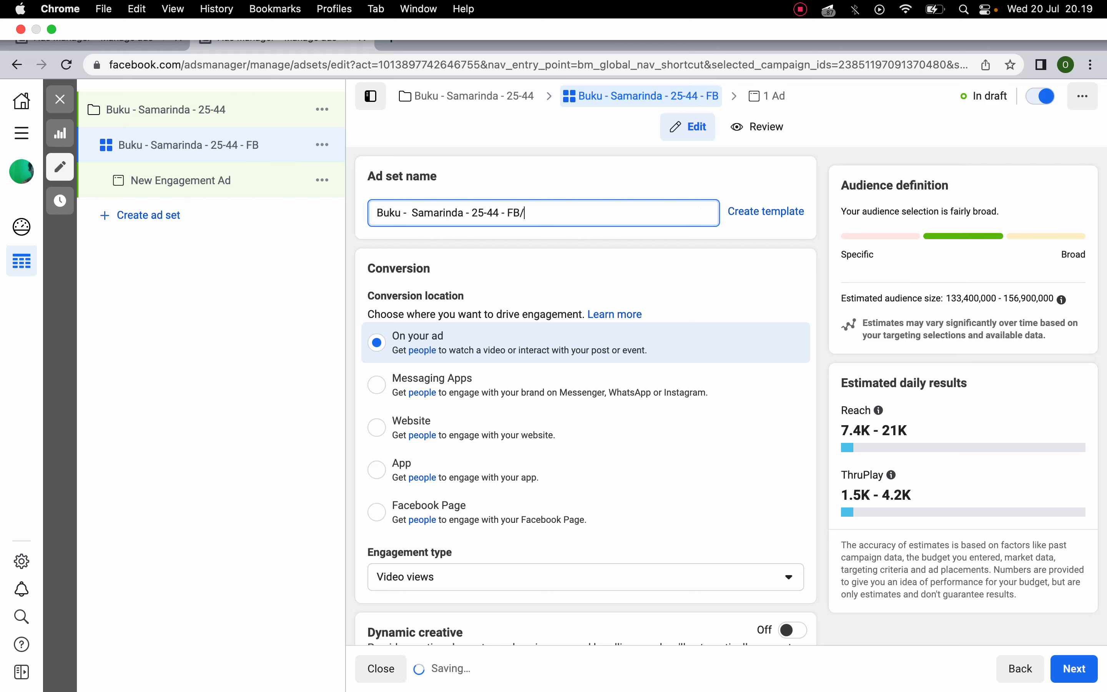
pyautogui.write('/IG')
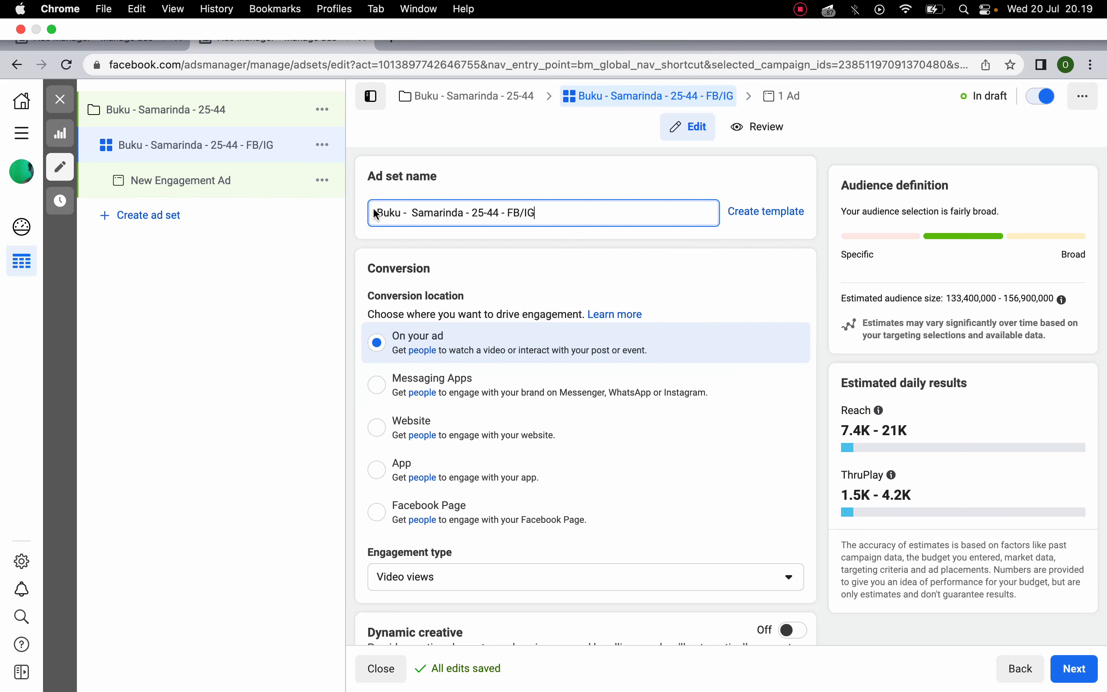
pyautogui.moveTo(362, 176); pyautogui.dragTo(516, 199)
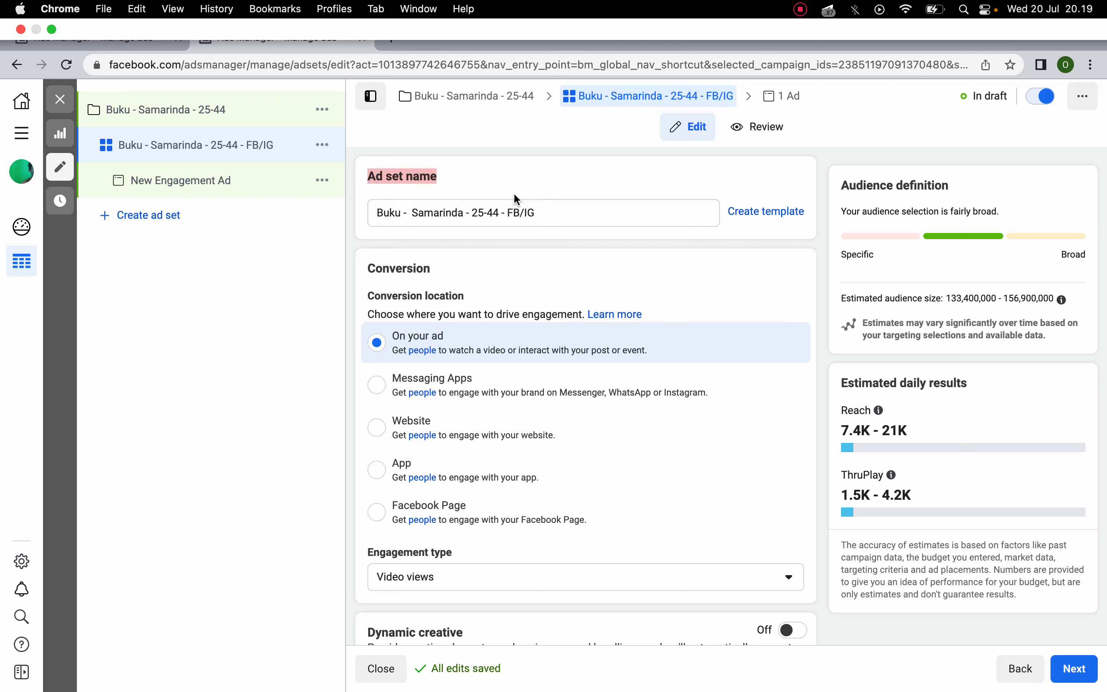
pyautogui.click(514, 194)
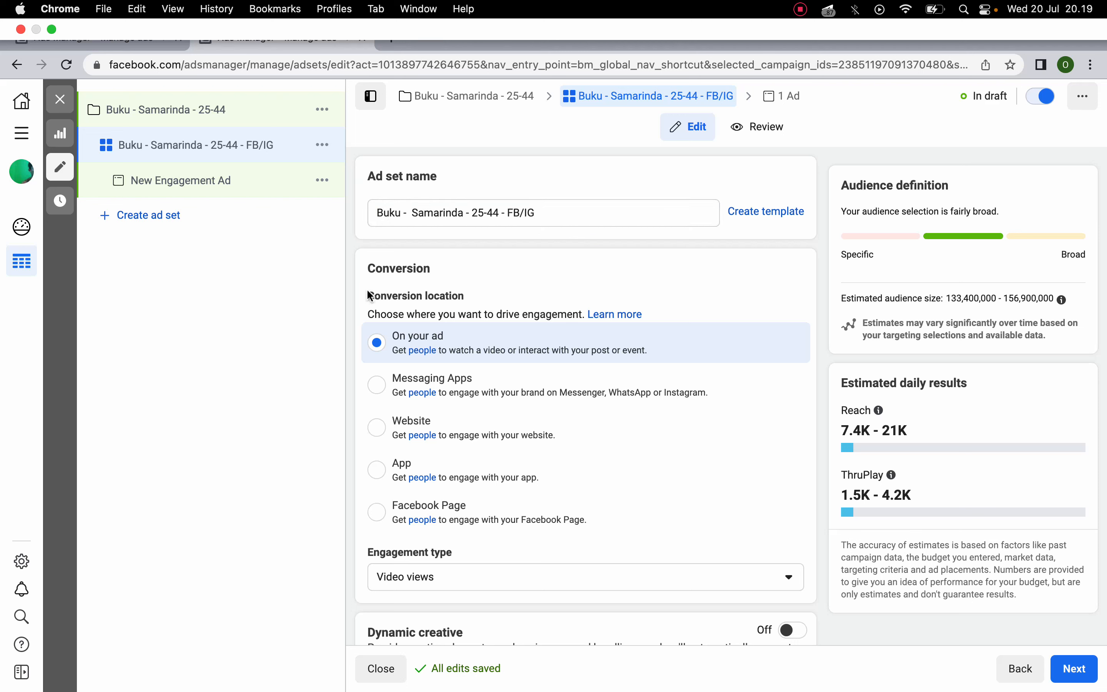
# - Review the ad set's conversion location choices and the engagement types available for the On your ad location
pyautogui.moveTo(367, 310); pyautogui.dragTo(521, 316)
pyautogui.click(501, 286)
pyautogui.click(521, 316)
pyautogui.scroll(-2, 351, 430)
pyautogui.scroll(-2, 352, 430)
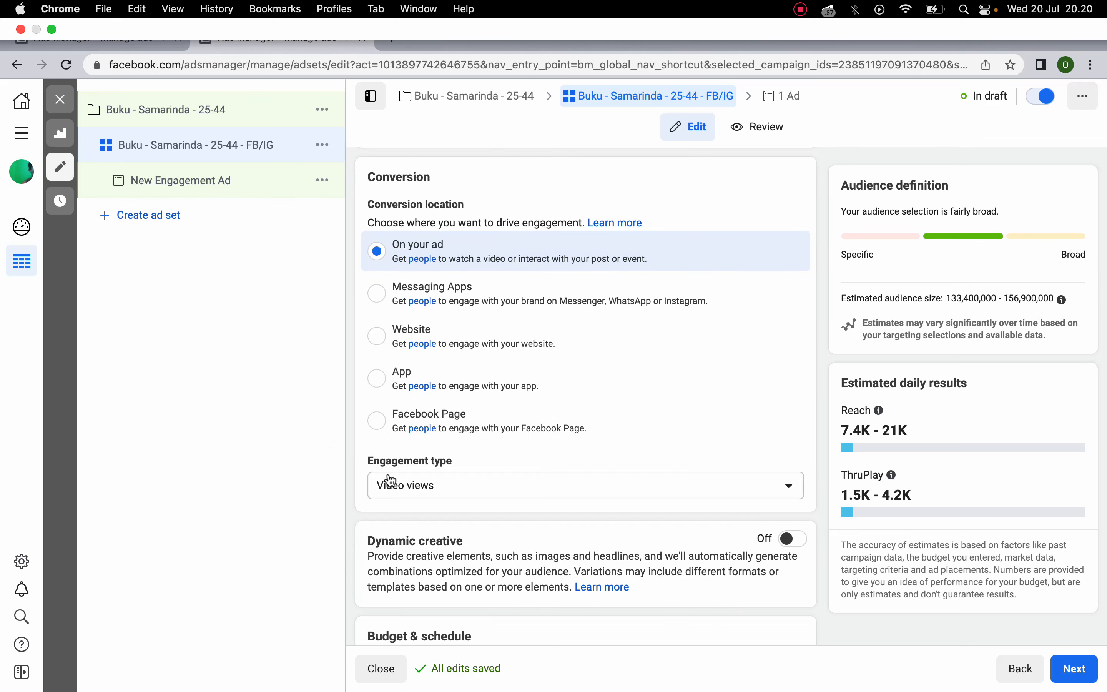
pyautogui.click(447, 486)
pyautogui.click(419, 492)
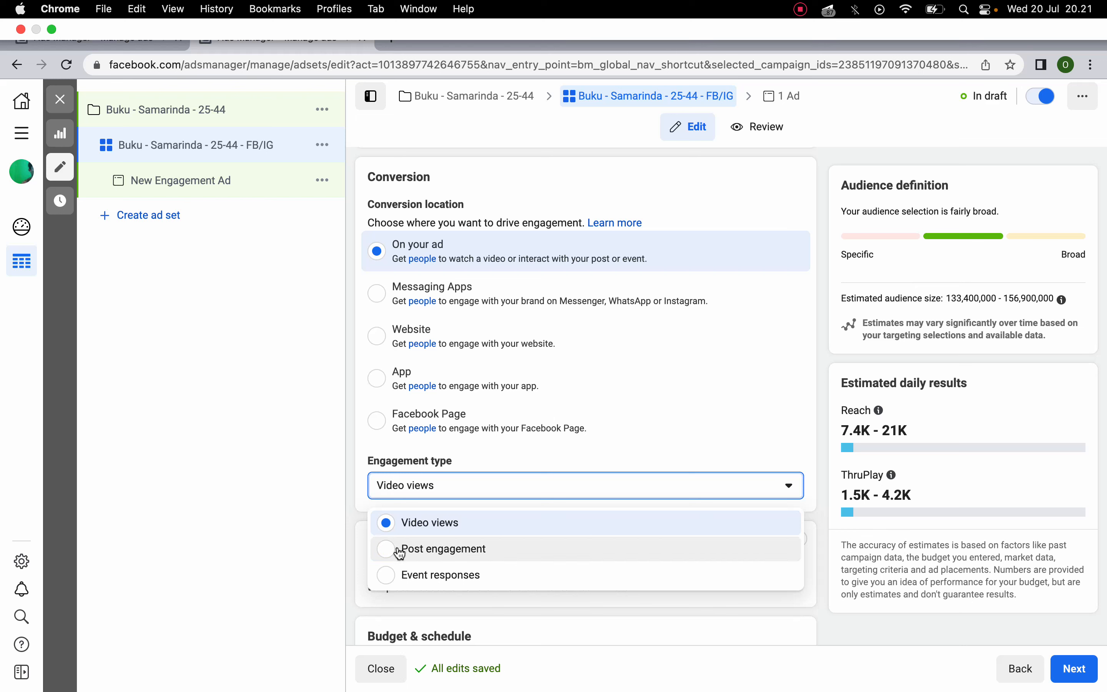
pyautogui.click(276, 489)
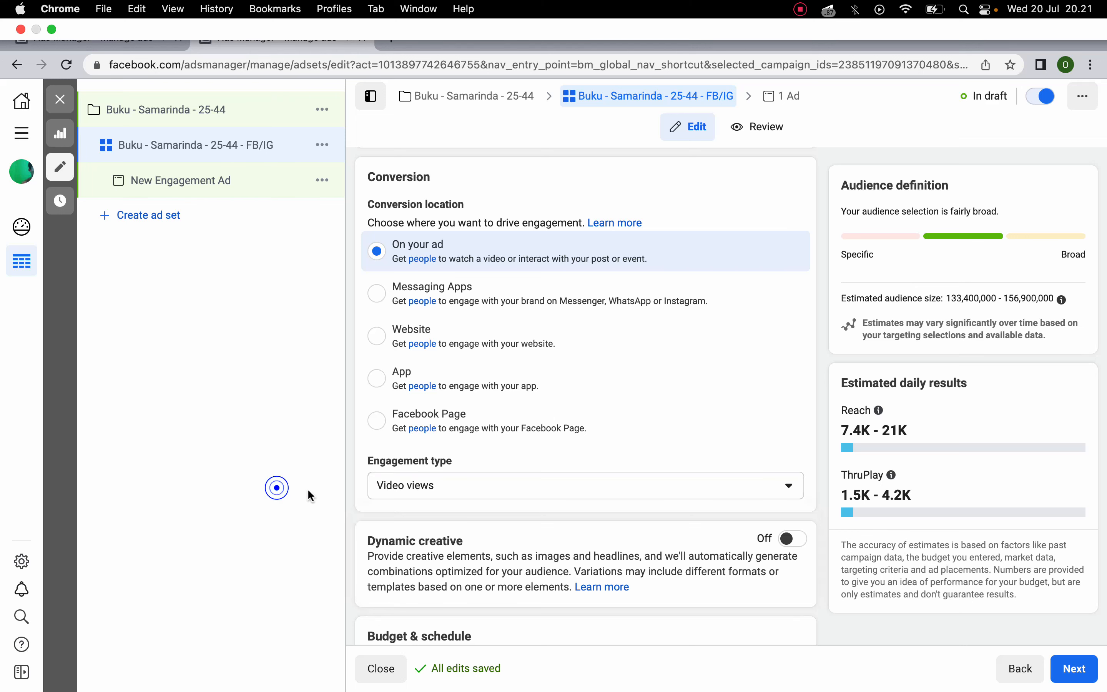
pyautogui.click(399, 492)
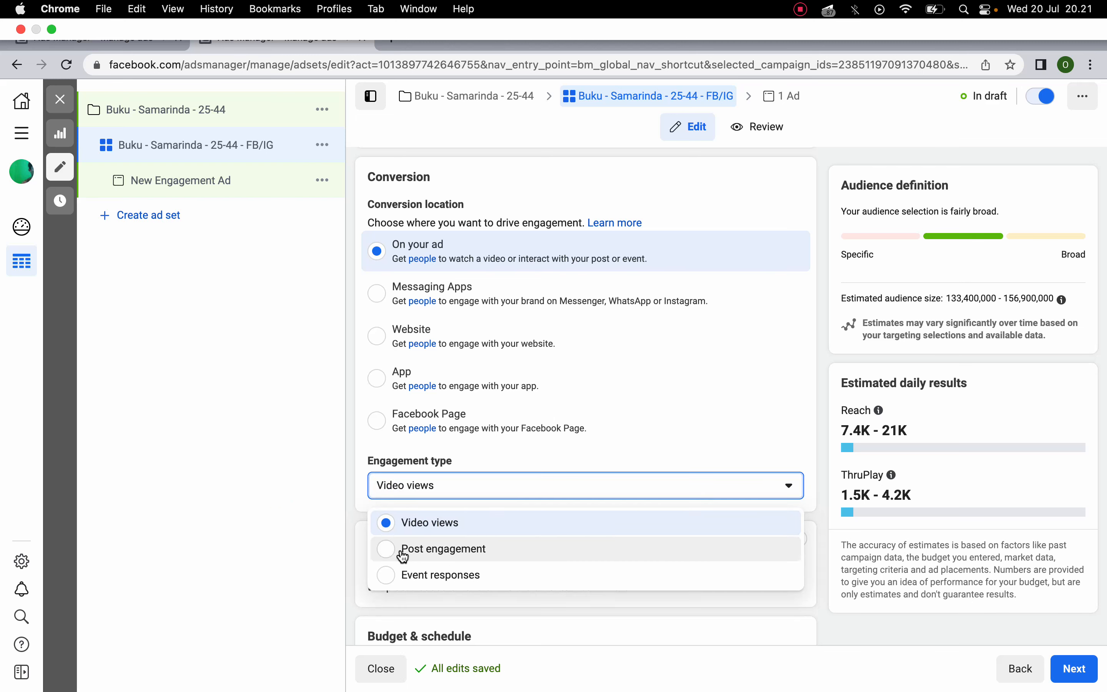
pyautogui.click(275, 442)
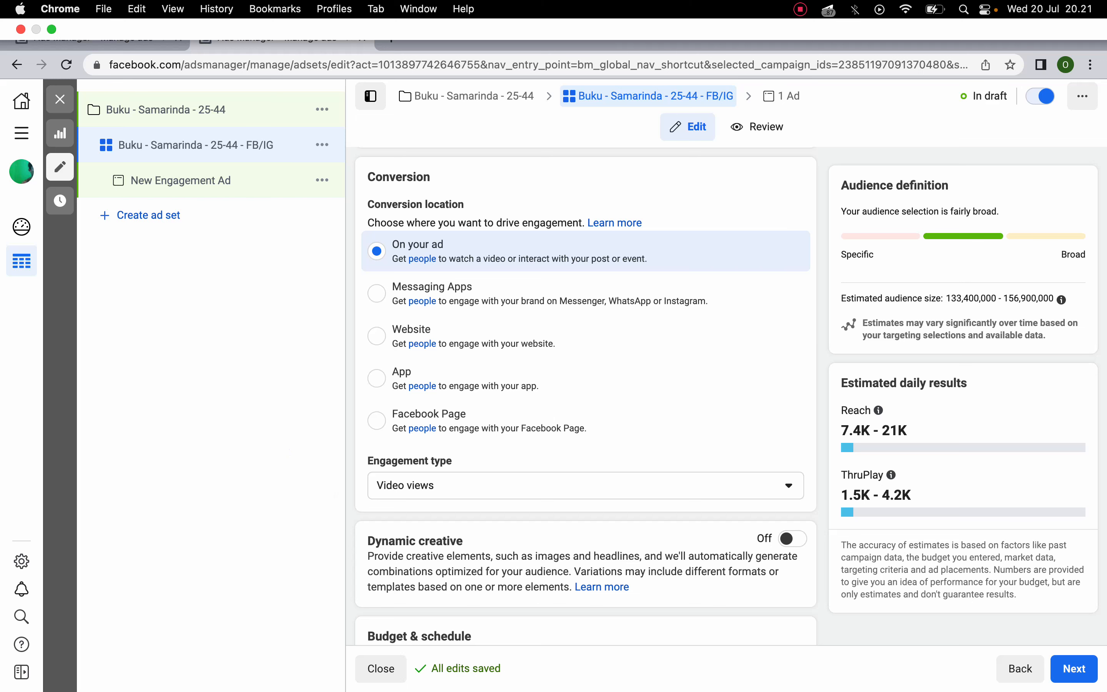
pyautogui.click(395, 491)
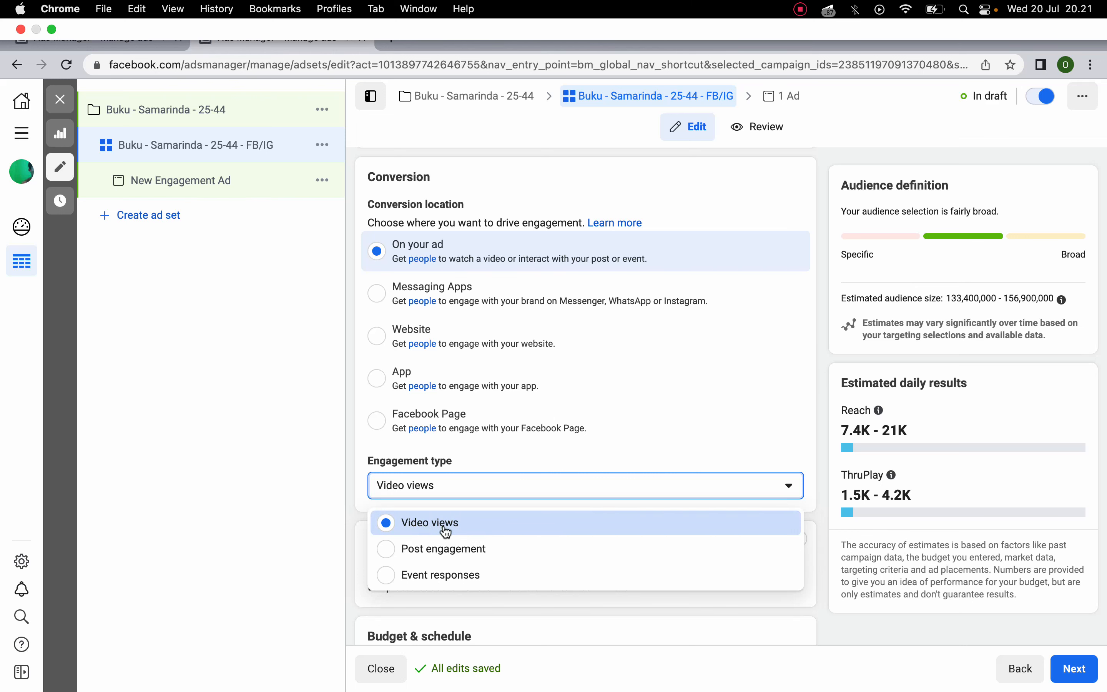
pyautogui.click(300, 422)
pyautogui.scroll(-3, 402, 486)
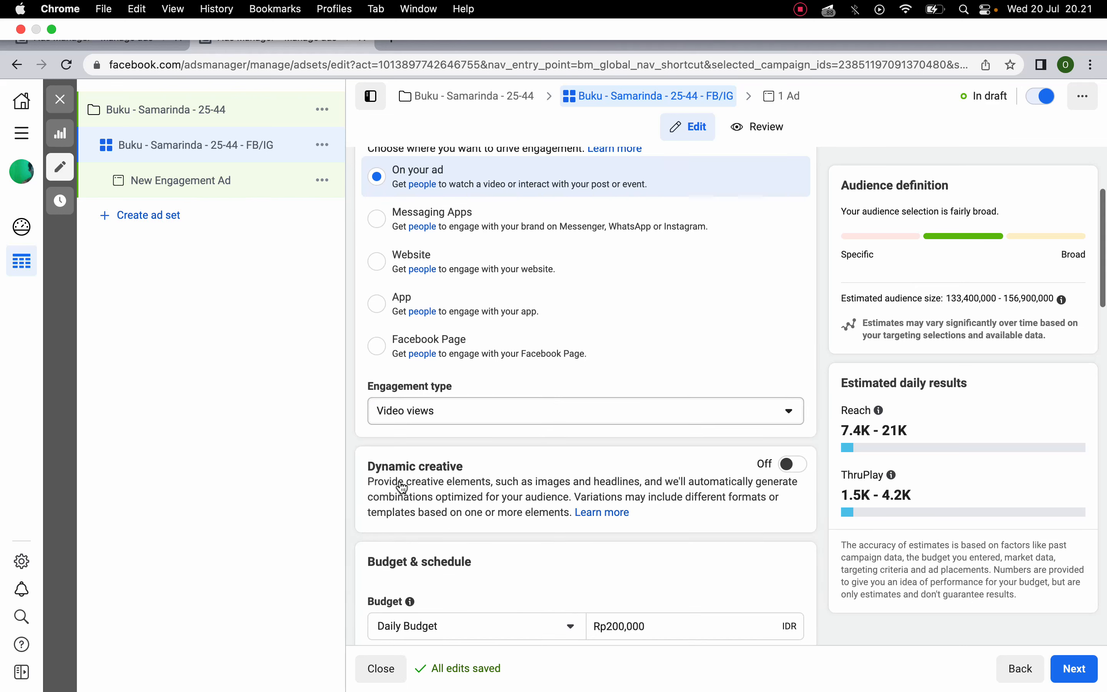
# - Set the ad set's engagement type to Post engagement
pyautogui.click(452, 414)
pyautogui.click(452, 471)
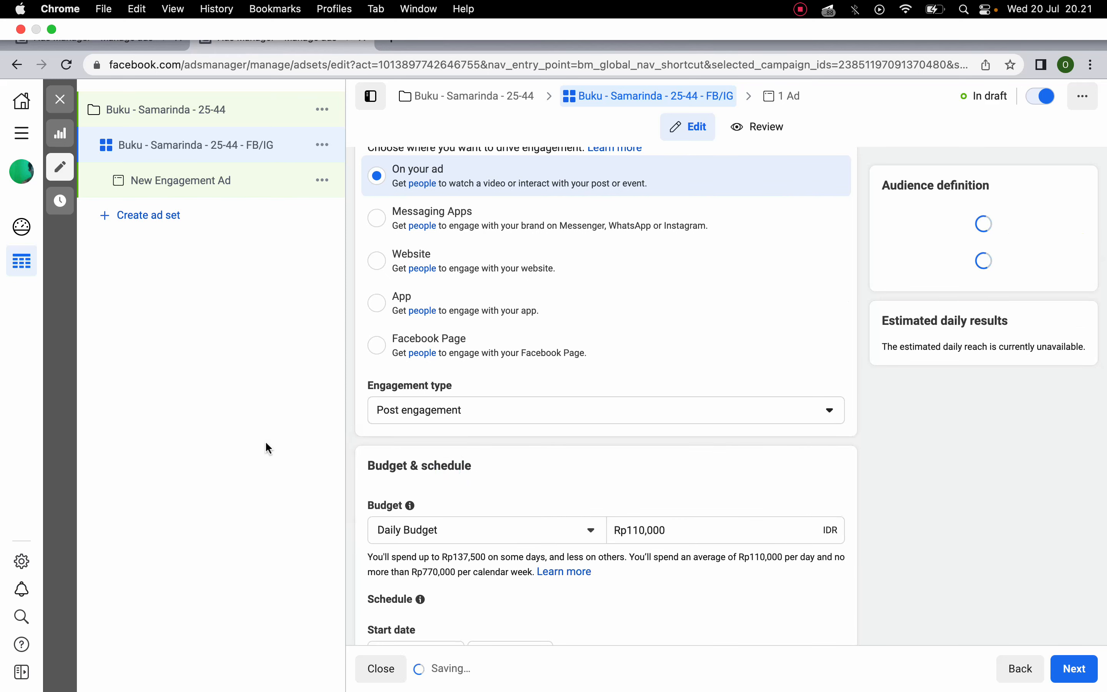
pyautogui.click(267, 444)
# - Set the ad set's daily budget to Rp20,000
pyautogui.scroll(-3, 489, 455)
pyautogui.scroll(-2, 490, 458)
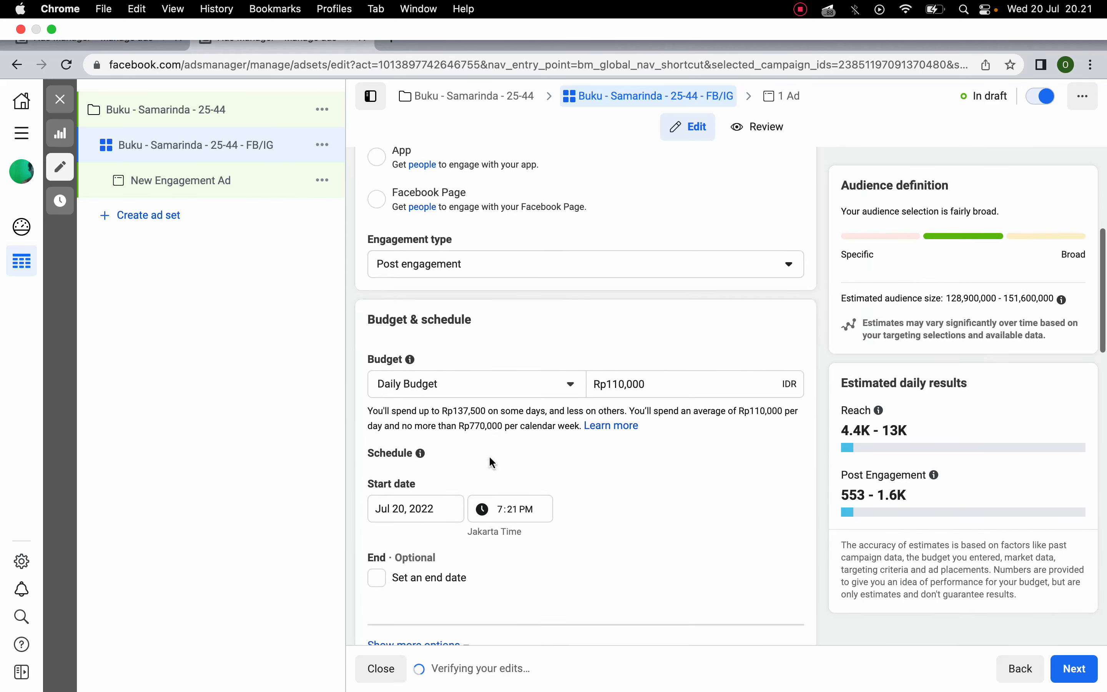
pyautogui.click(609, 384)
pyautogui.moveTo(643, 382); pyautogui.dragTo(669, 380)
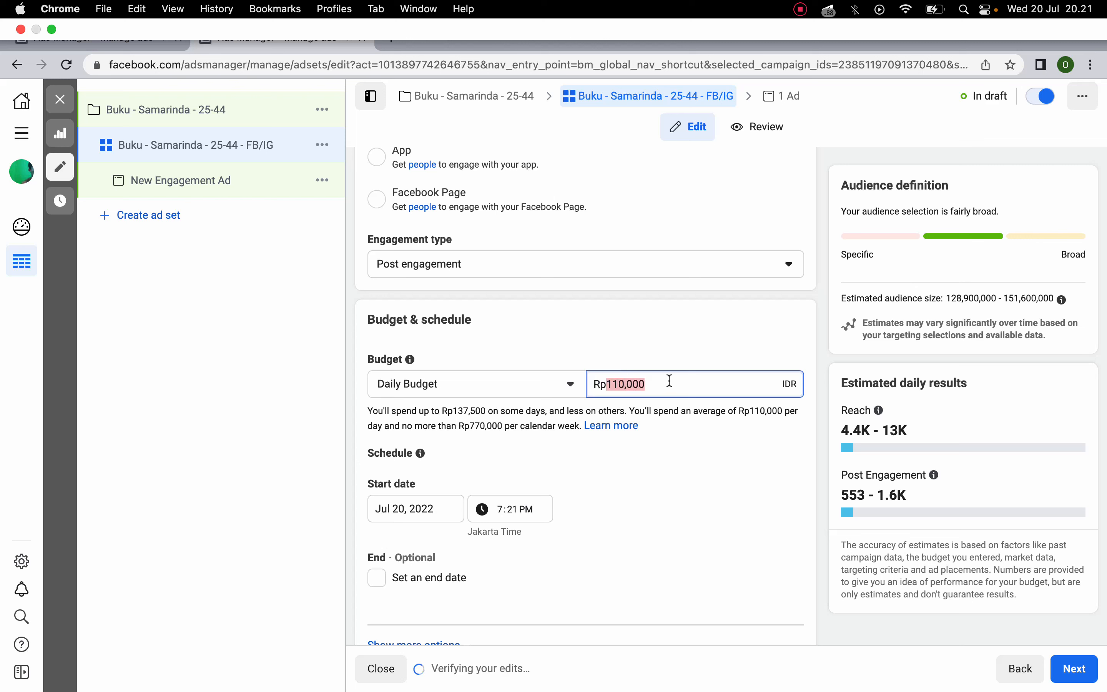
pyautogui.write('20')
pyautogui.click(325, 435)
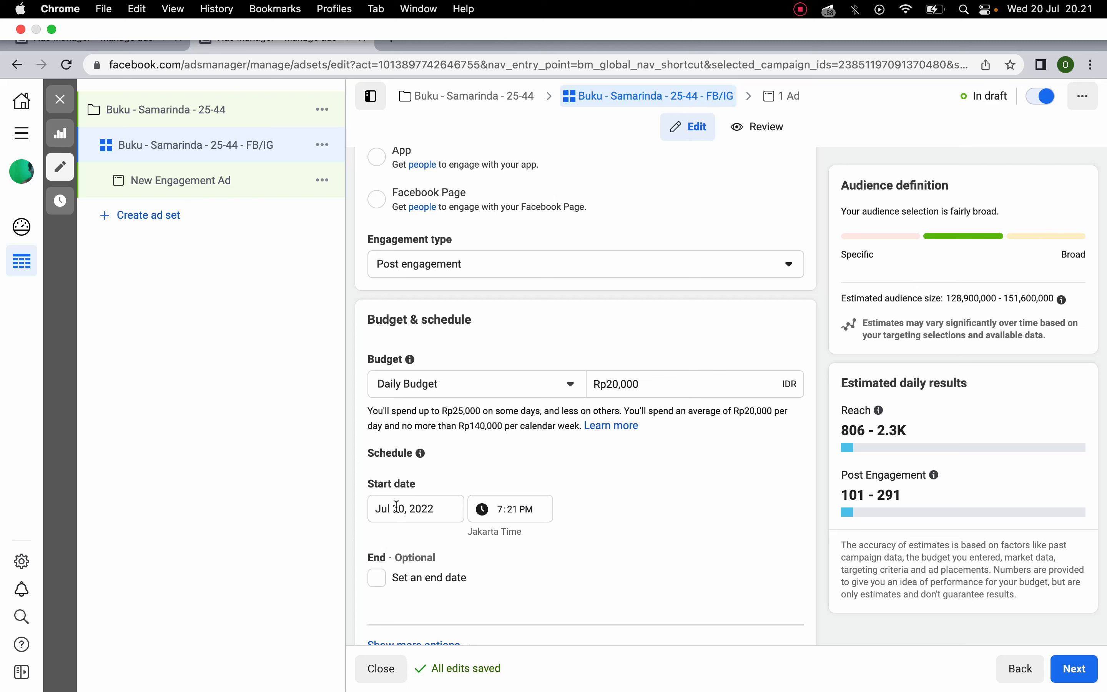
# - Schedule the ad set to start on Jul 21, 2022 at 12:01 AM
pyautogui.click(423, 509)
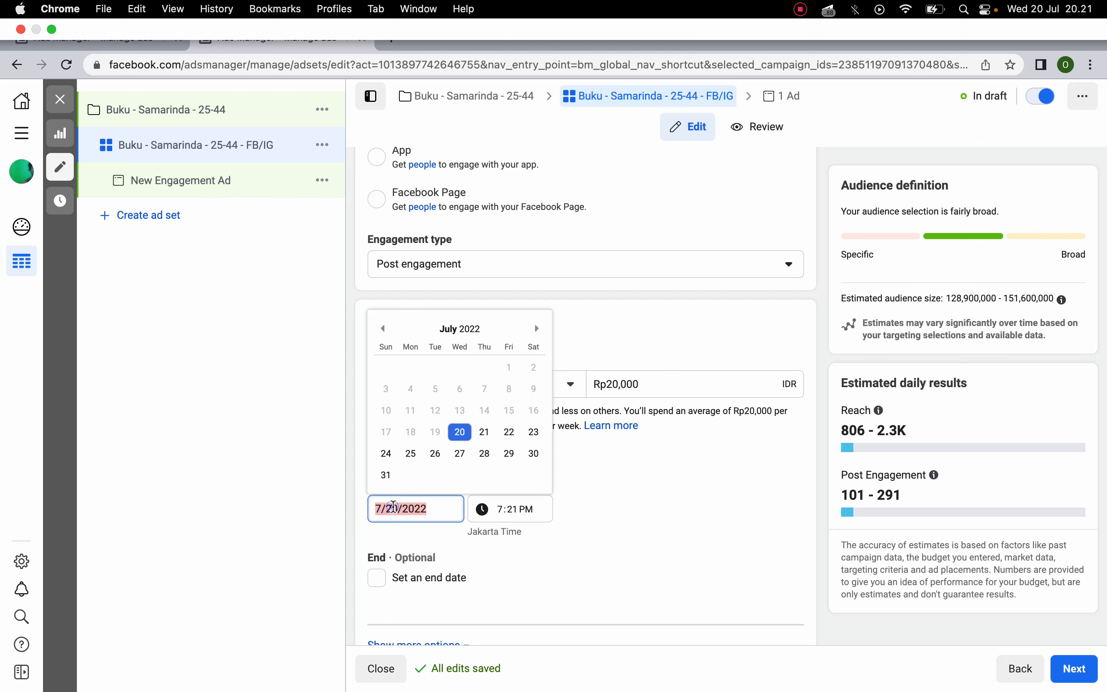
pyautogui.click(486, 433)
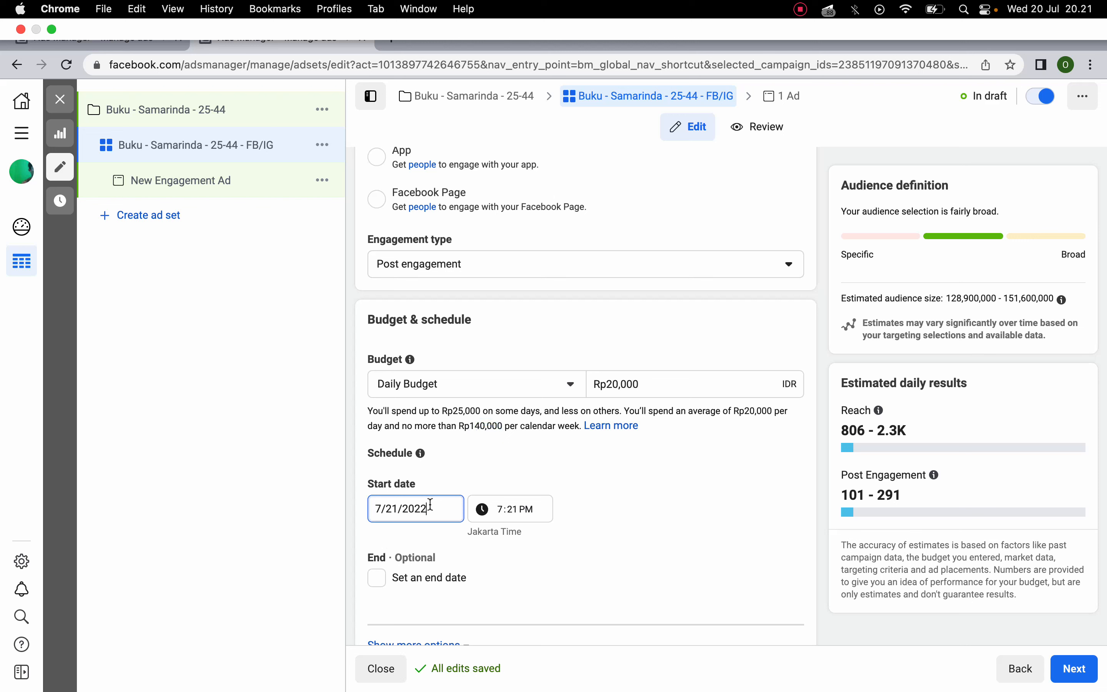
pyautogui.click(501, 512)
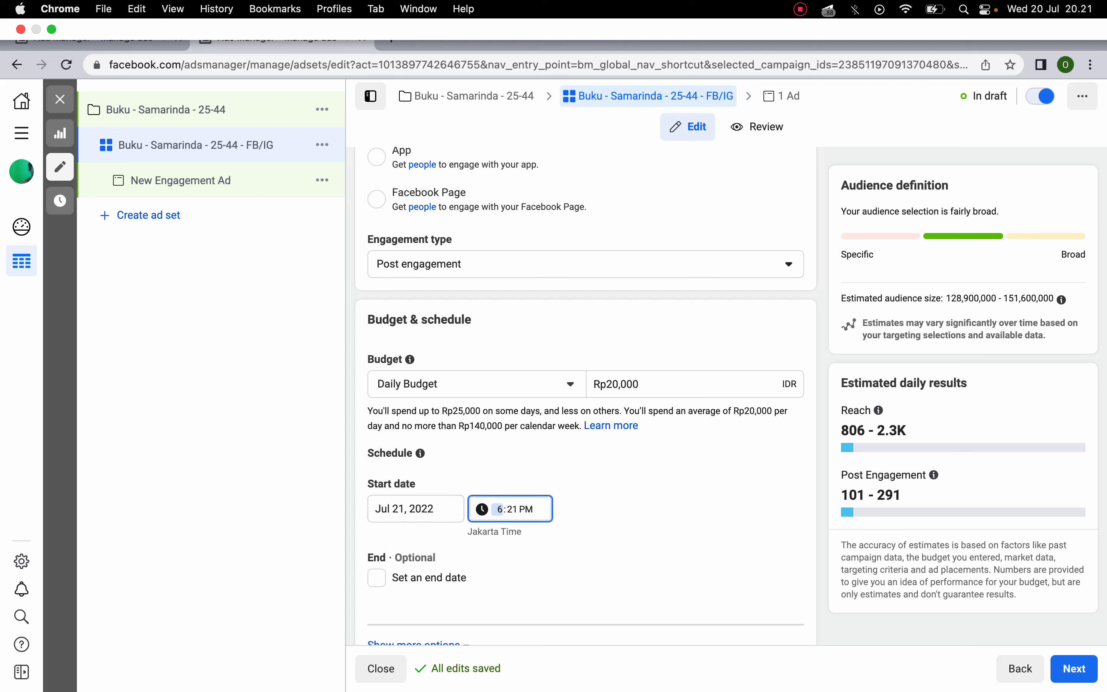
pyautogui.press('Down')
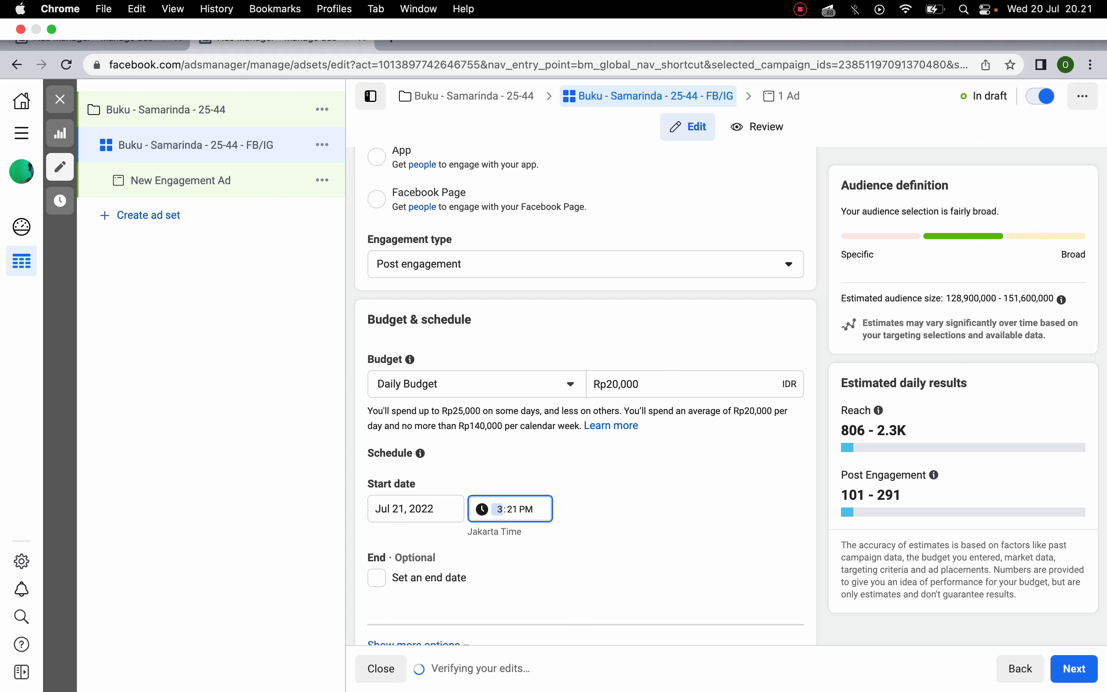
pyautogui.press('Down')
pyautogui.press('Right')
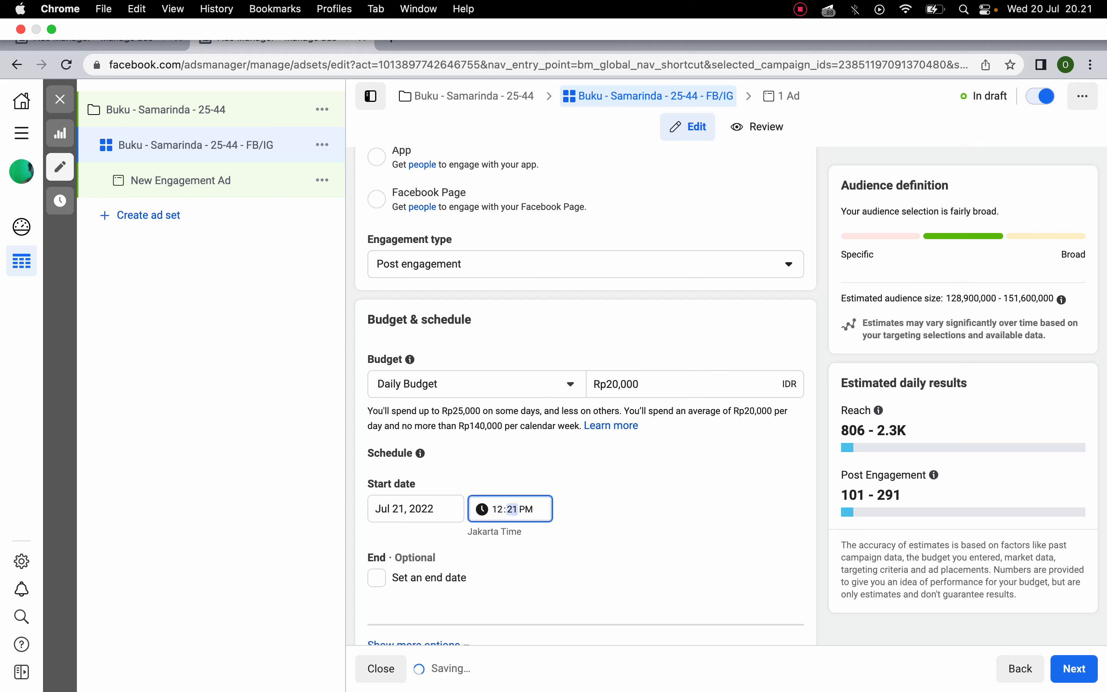
pyautogui.press('Right')
pyautogui.press('Down')
pyautogui.press('Left')
pyautogui.write('00')
pyautogui.click(302, 491)
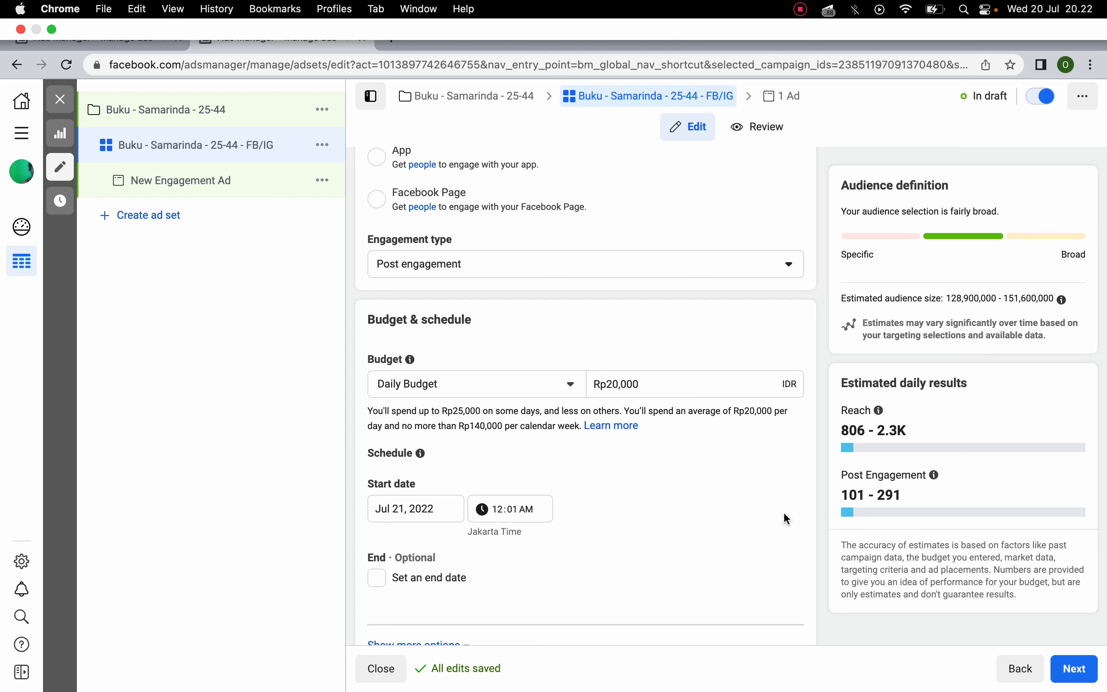
# - Look through the ad set's Audience section, including custom audiences, locations, age, gender, detailed targeting and languages
pyautogui.click(570, 479)
pyautogui.scroll(-5, 654, 486)
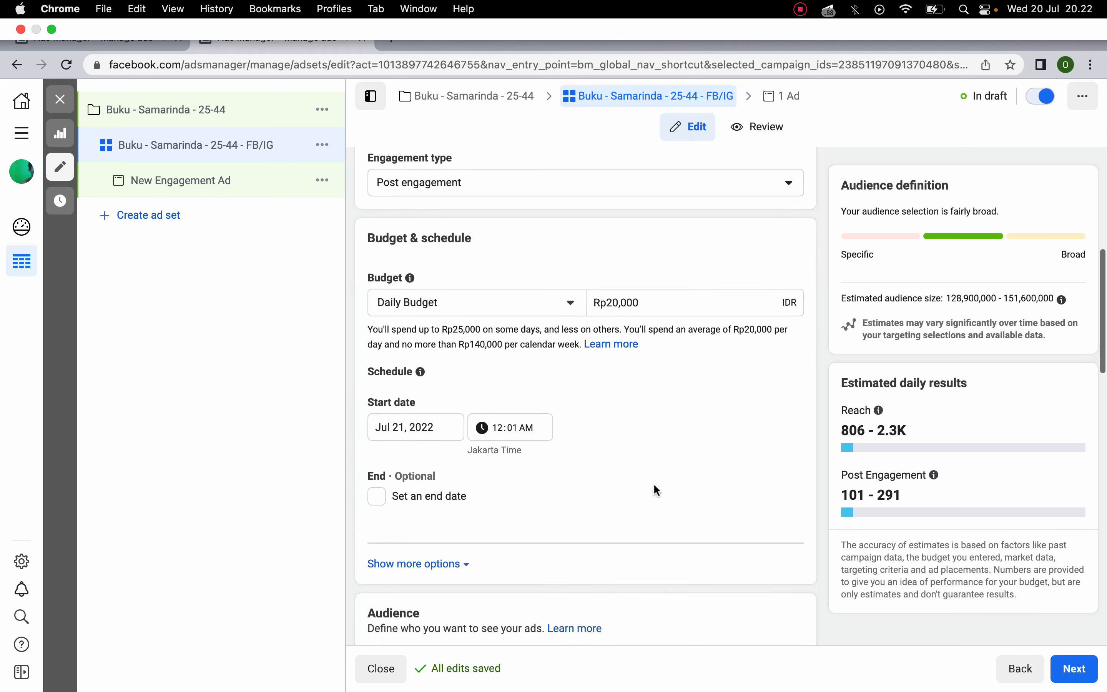
pyautogui.scroll(-5, 654, 485)
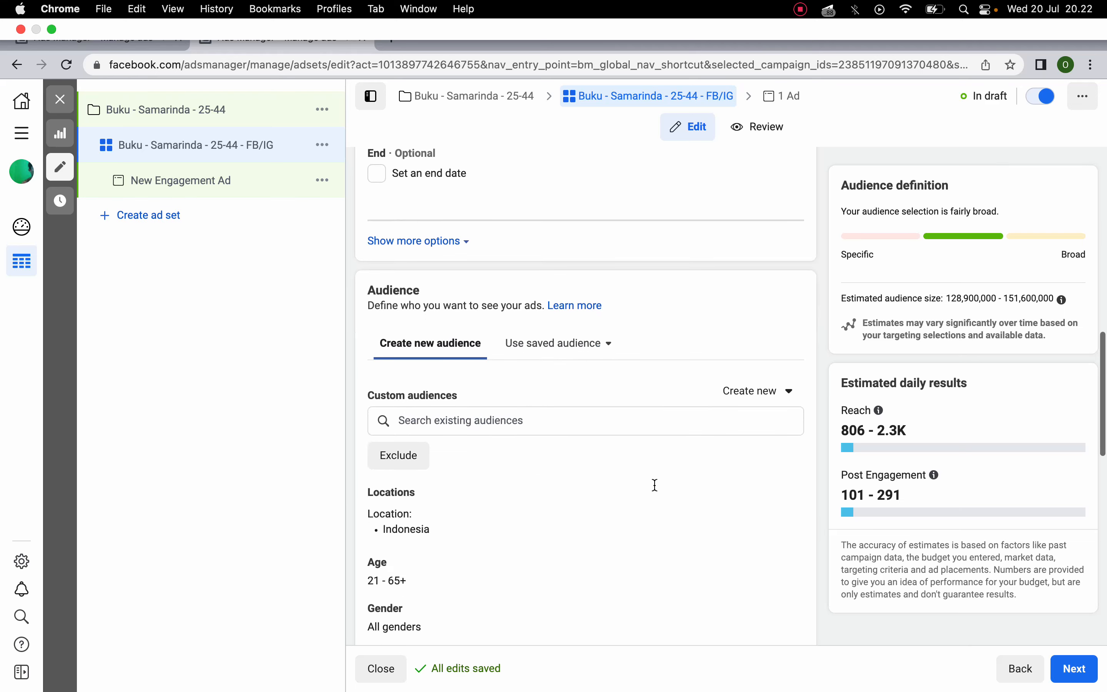
pyautogui.scroll(-1, 655, 488)
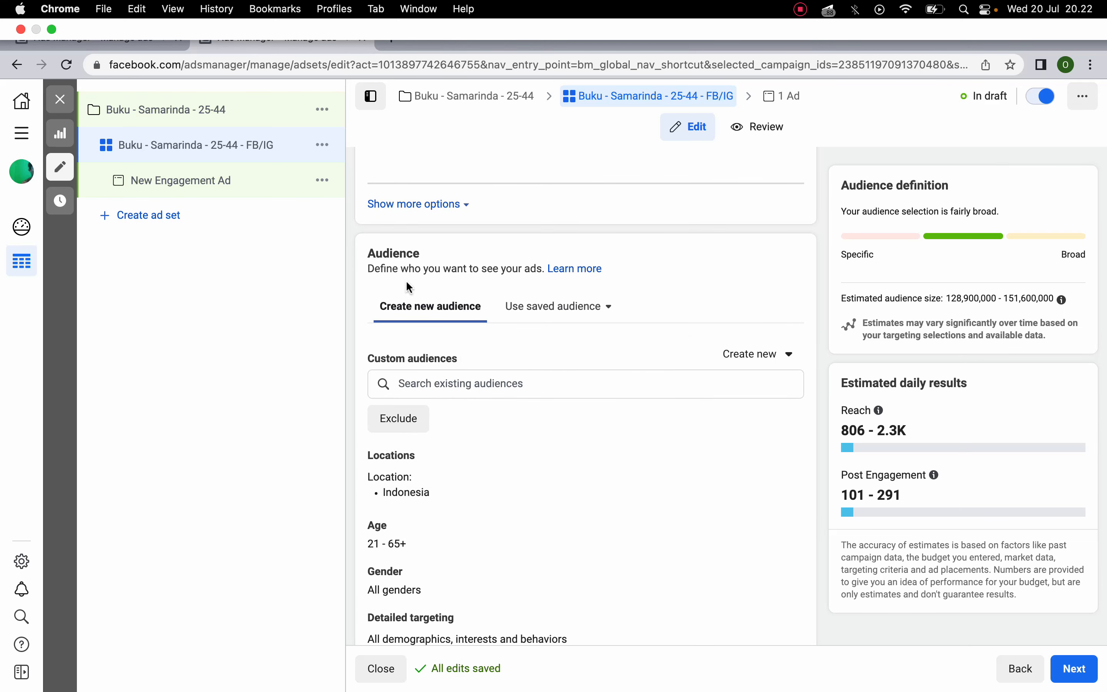
pyautogui.moveTo(369, 252); pyautogui.dragTo(447, 250)
pyautogui.click(447, 250)
pyautogui.scroll(-3, 398, 380)
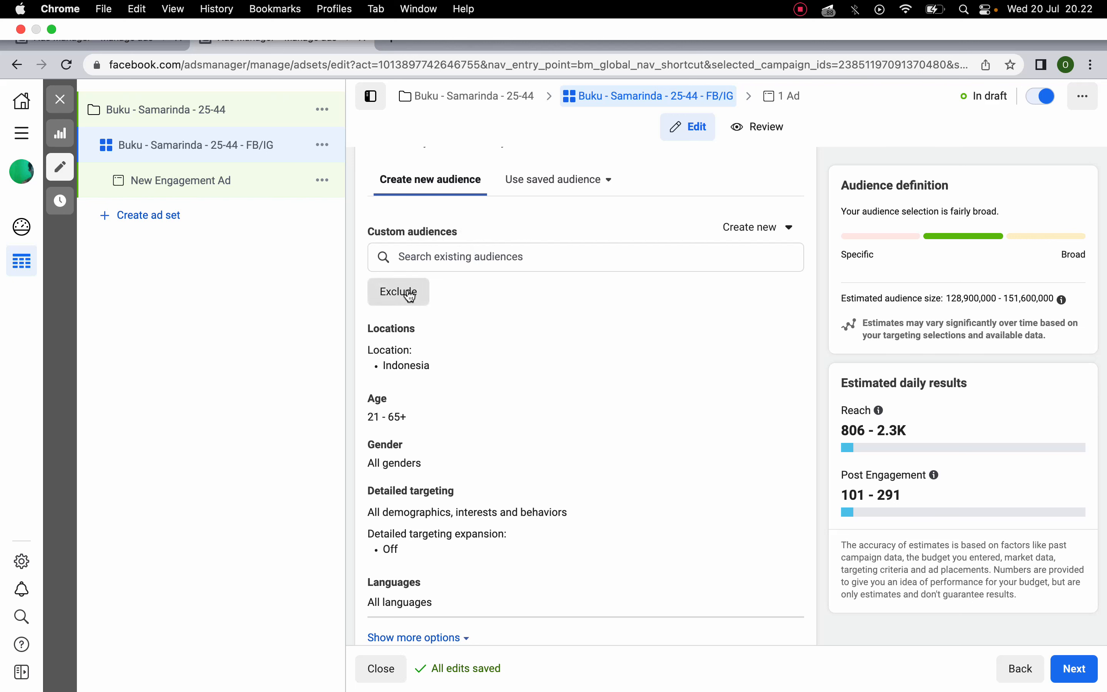
# - Change the audience location from Indonesia to the city of Samarinda, East Kalimantan
pyautogui.click(784, 335)
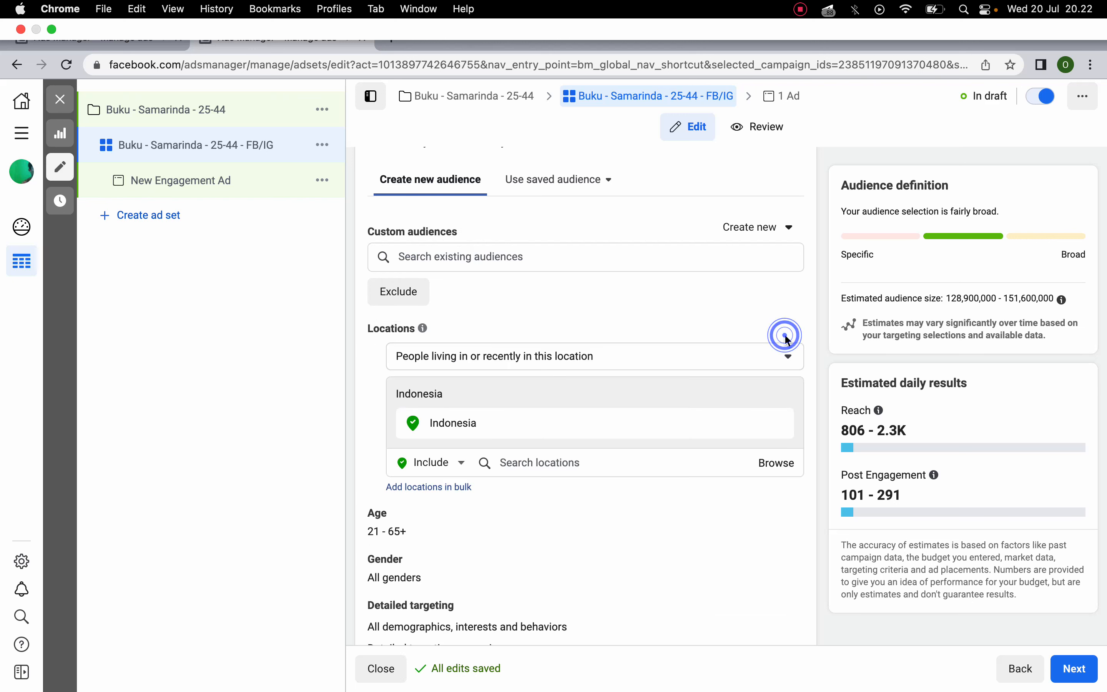
pyautogui.click(572, 463)
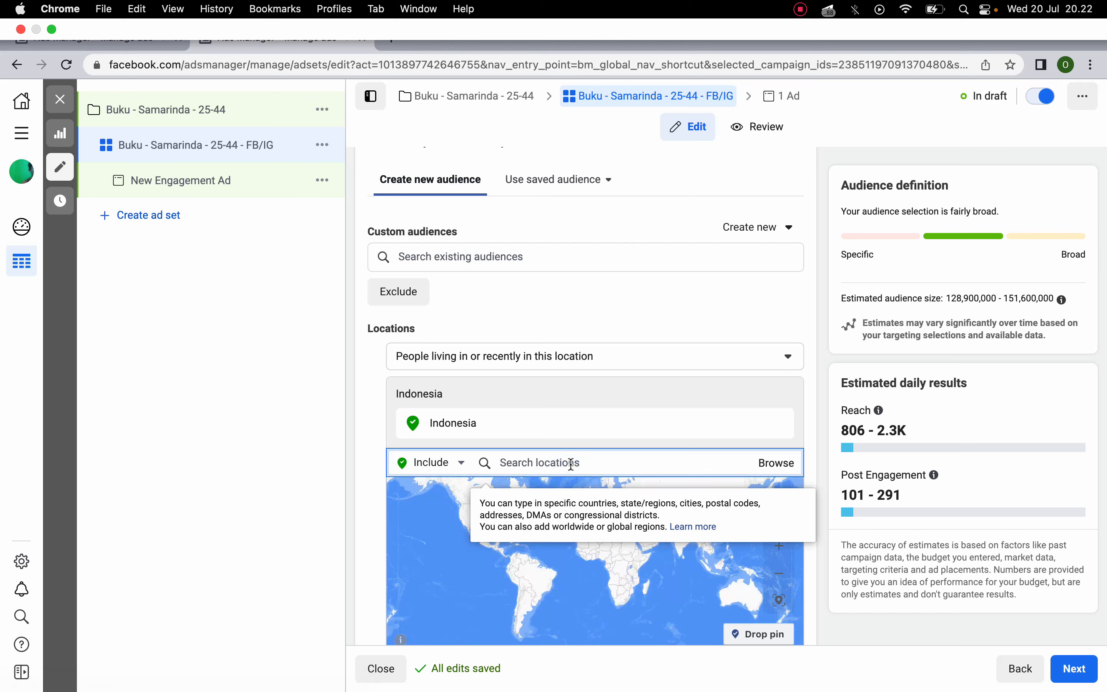
pyautogui.write('samarinda')
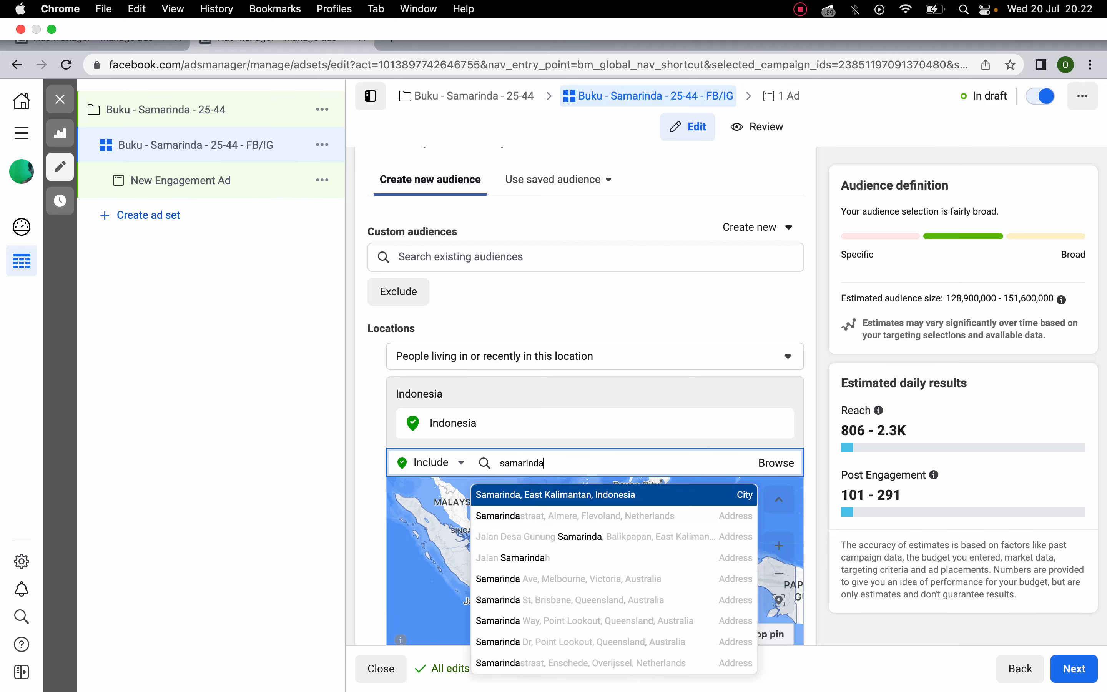
pyautogui.press('Return')
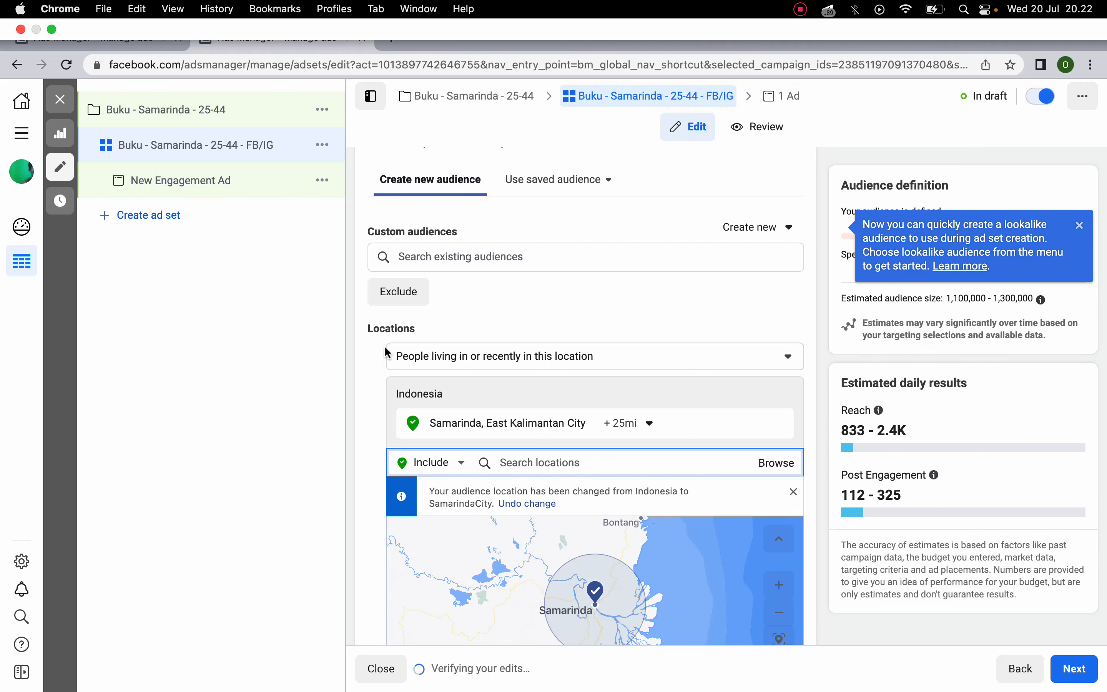
# - Set the radius around the Samarinda city location to 10 mi
pyautogui.click(638, 424)
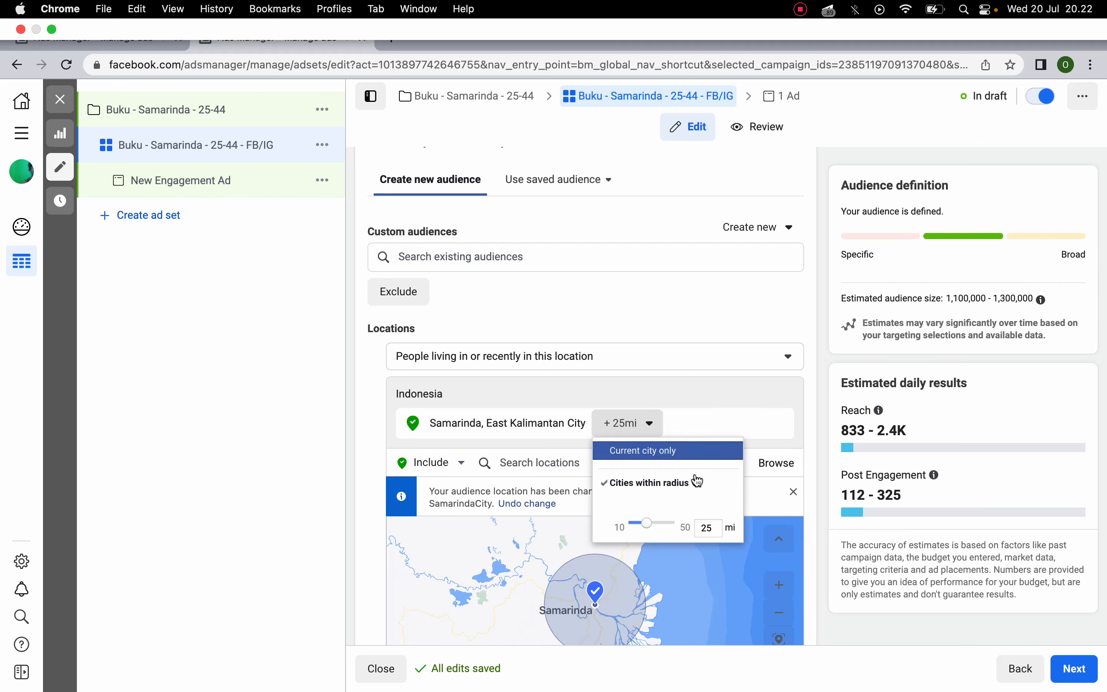
pyautogui.doubleClick(706, 527)
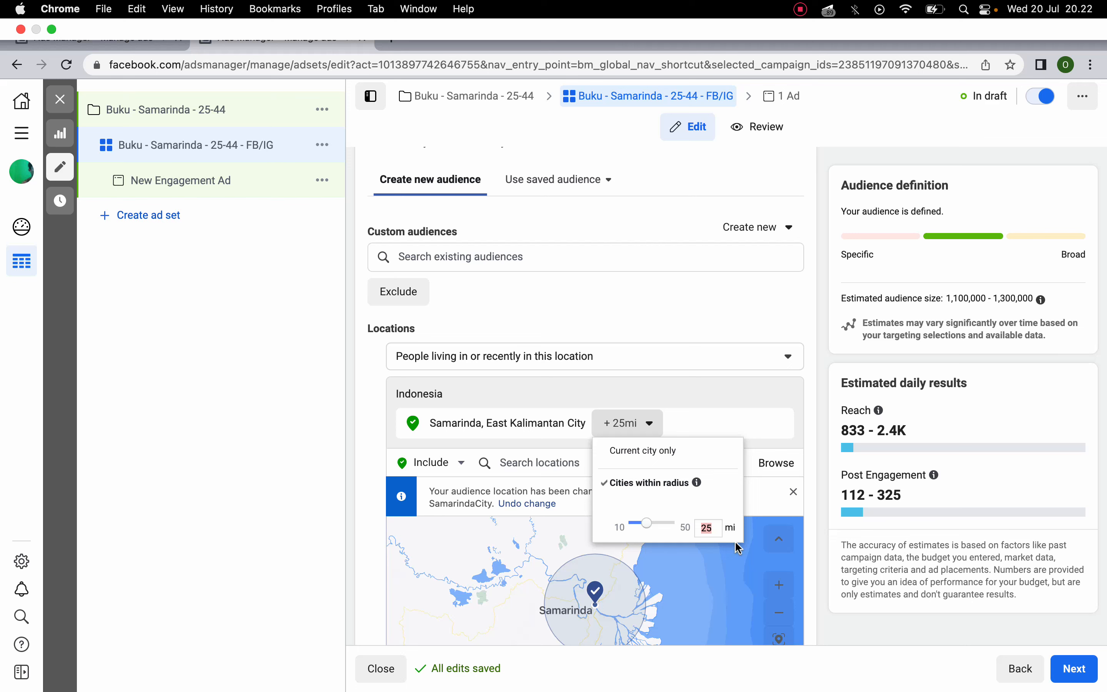
pyautogui.write('10')
pyautogui.press('Return')
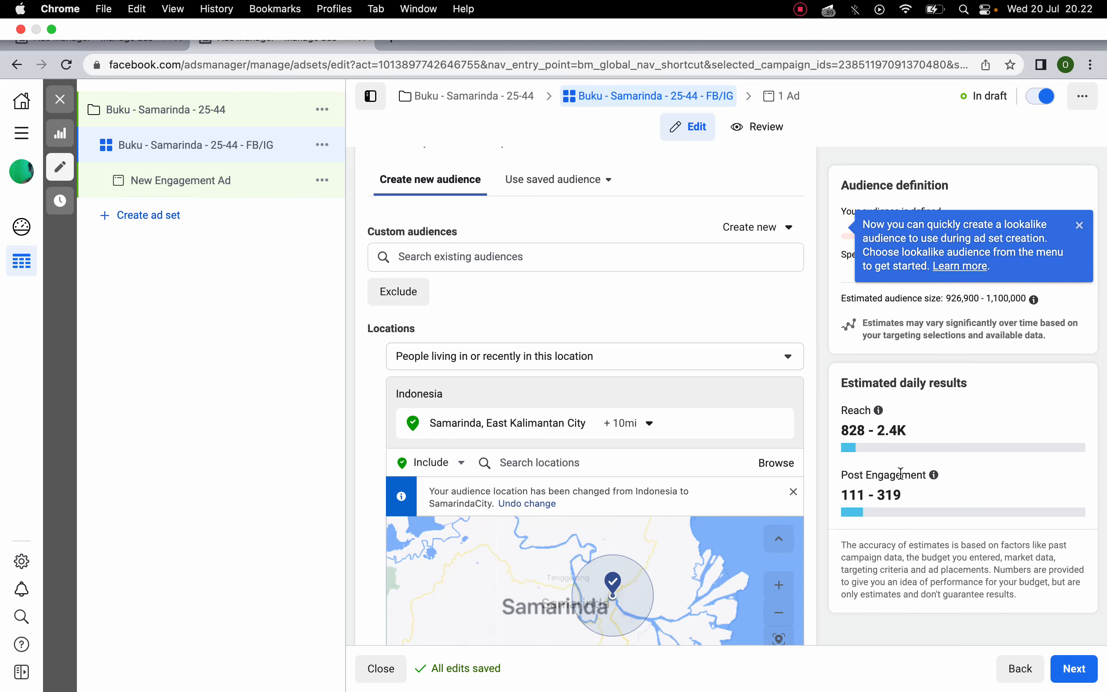
# - Drop a location pin in western Samarinda at about (-0.5188, 117.0919) and remove the Samarinda city location
pyautogui.scroll(-3, 901, 473)
pyautogui.scroll(-1, 902, 474)
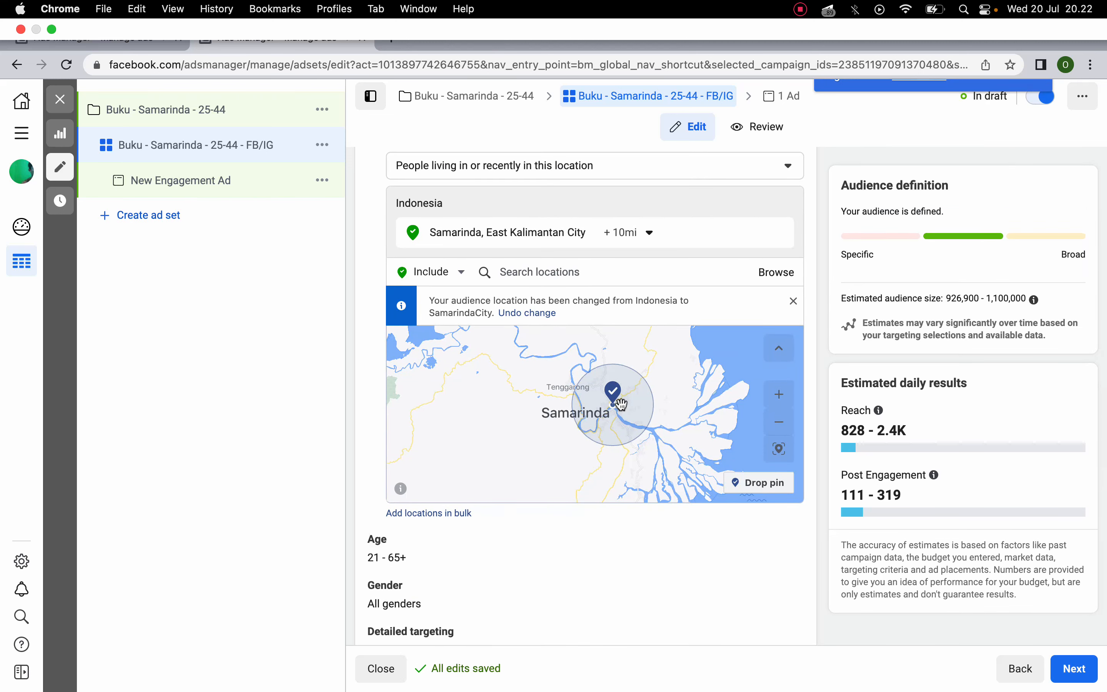
pyautogui.click(757, 483)
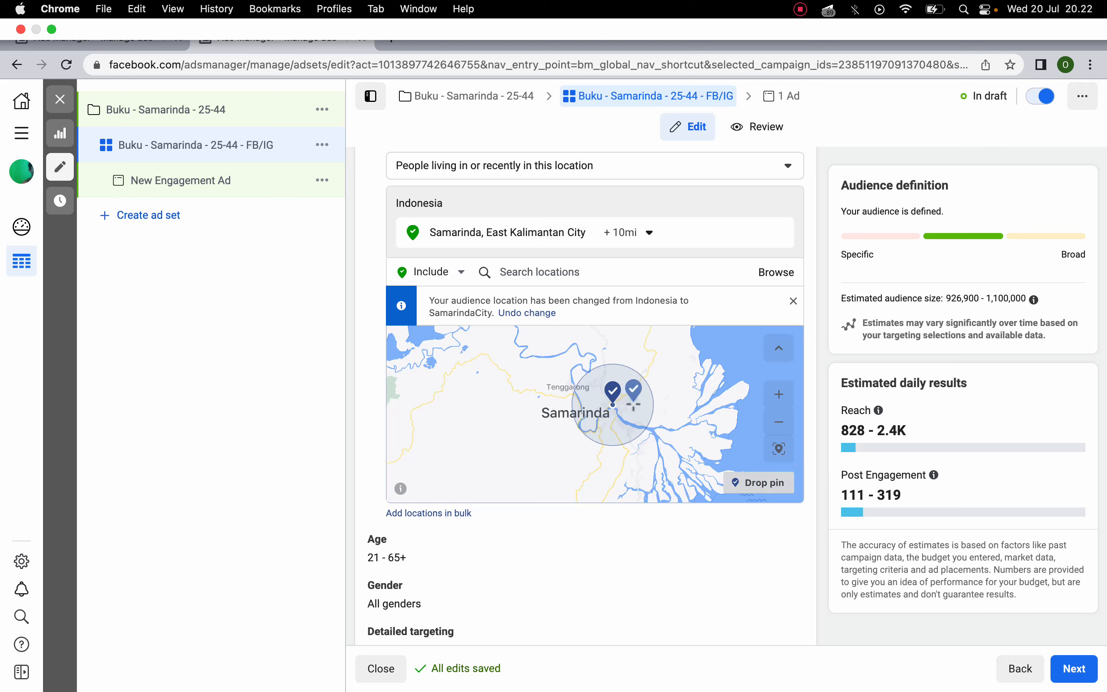
pyautogui.click(779, 395)
pyautogui.click(779, 395)
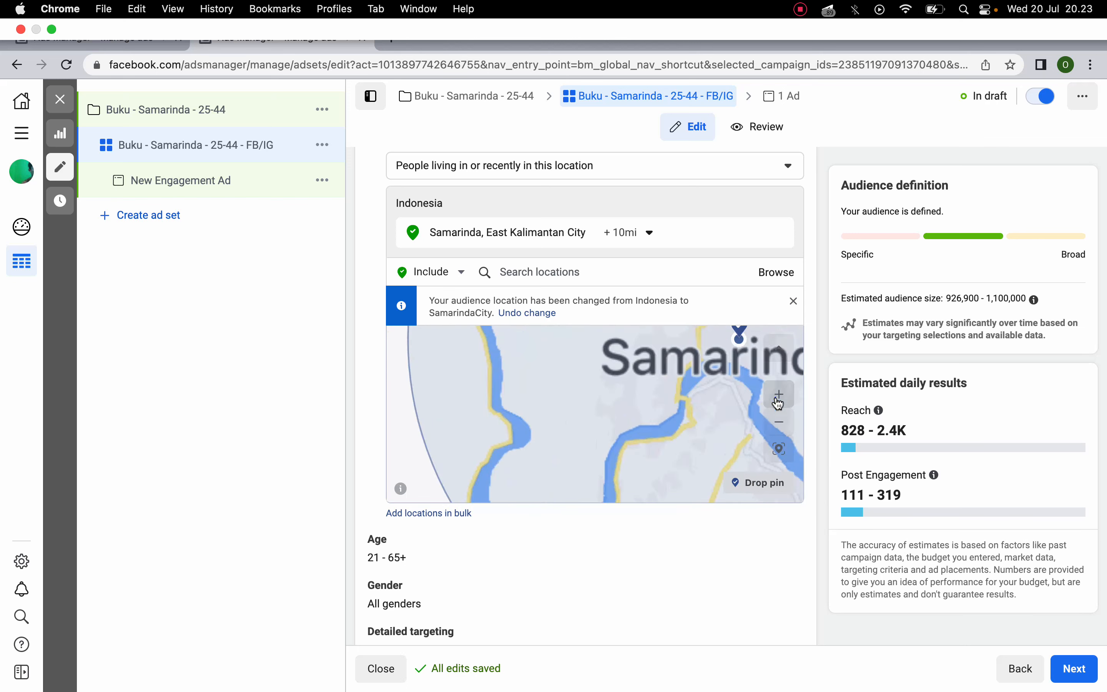
pyautogui.click(779, 394)
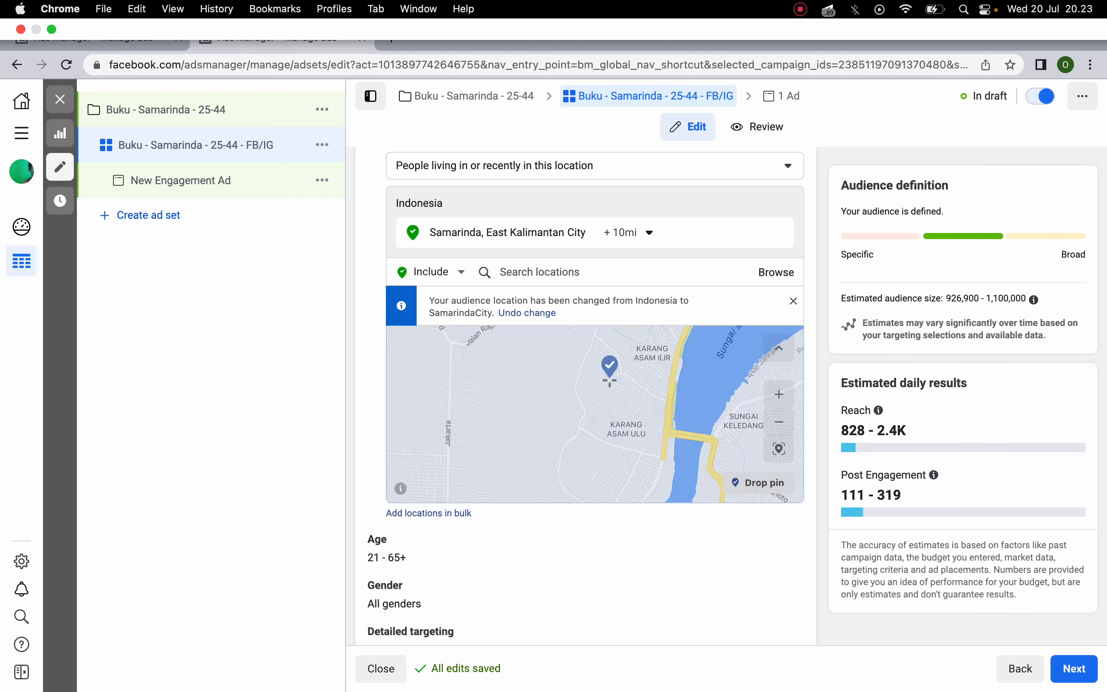
pyautogui.click(446, 428)
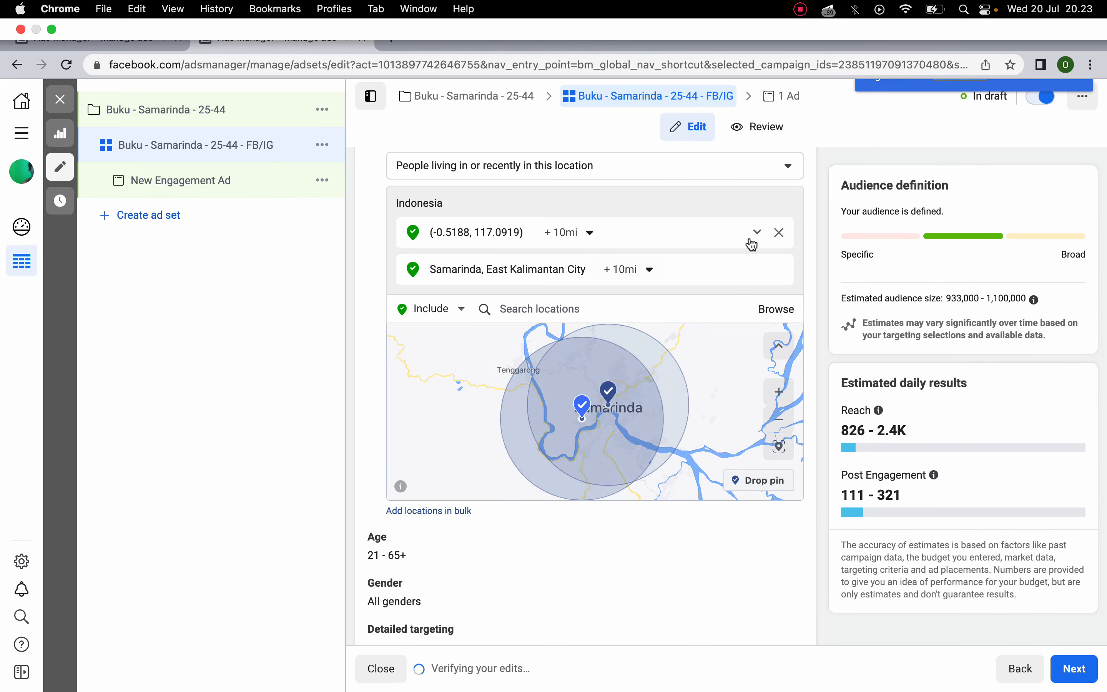
pyautogui.click(785, 270)
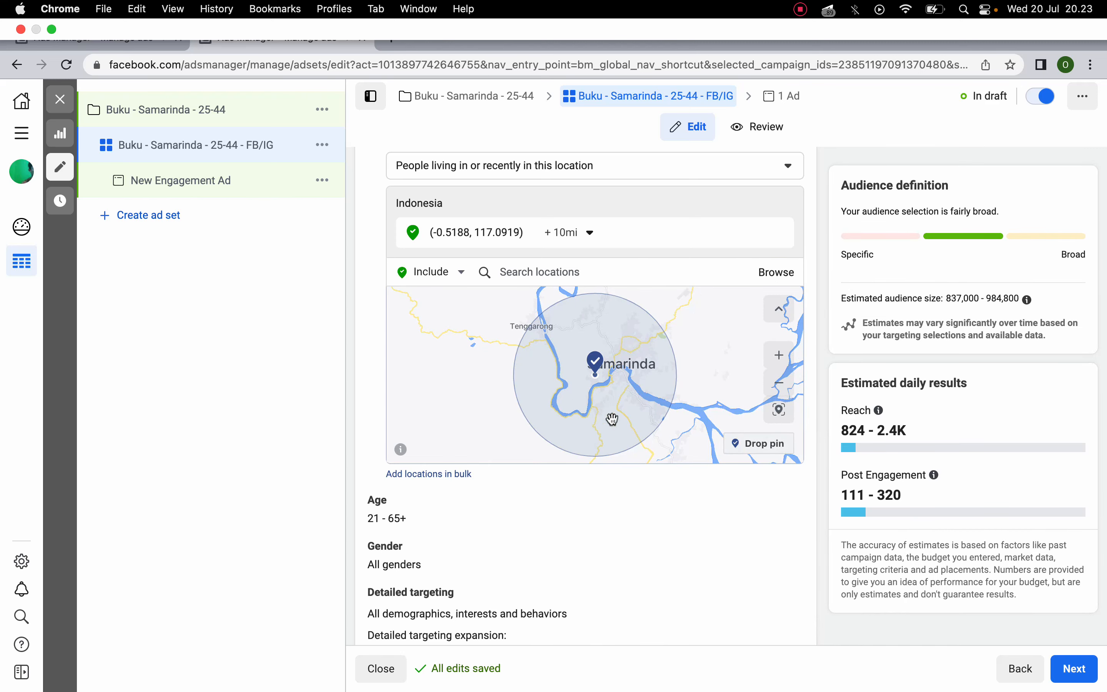
# - Set the dropped pin's radius to 5 mi and check the estimated audience size
pyautogui.click(566, 233)
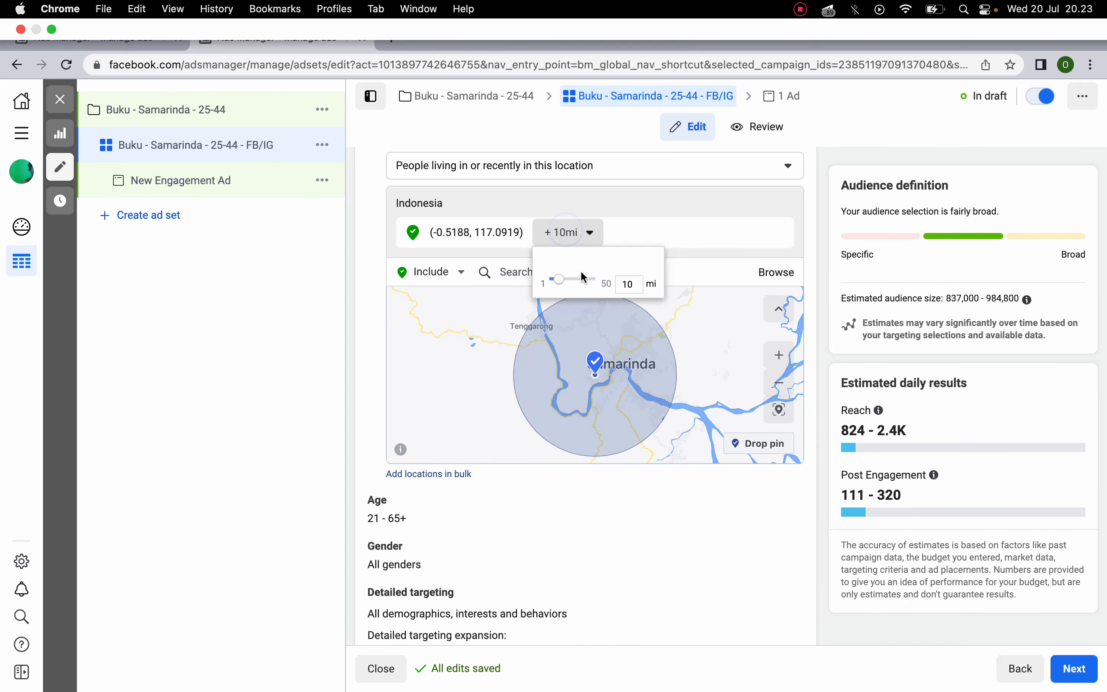
pyautogui.click(643, 286)
pyautogui.doubleClick(635, 283)
pyautogui.press('Return')
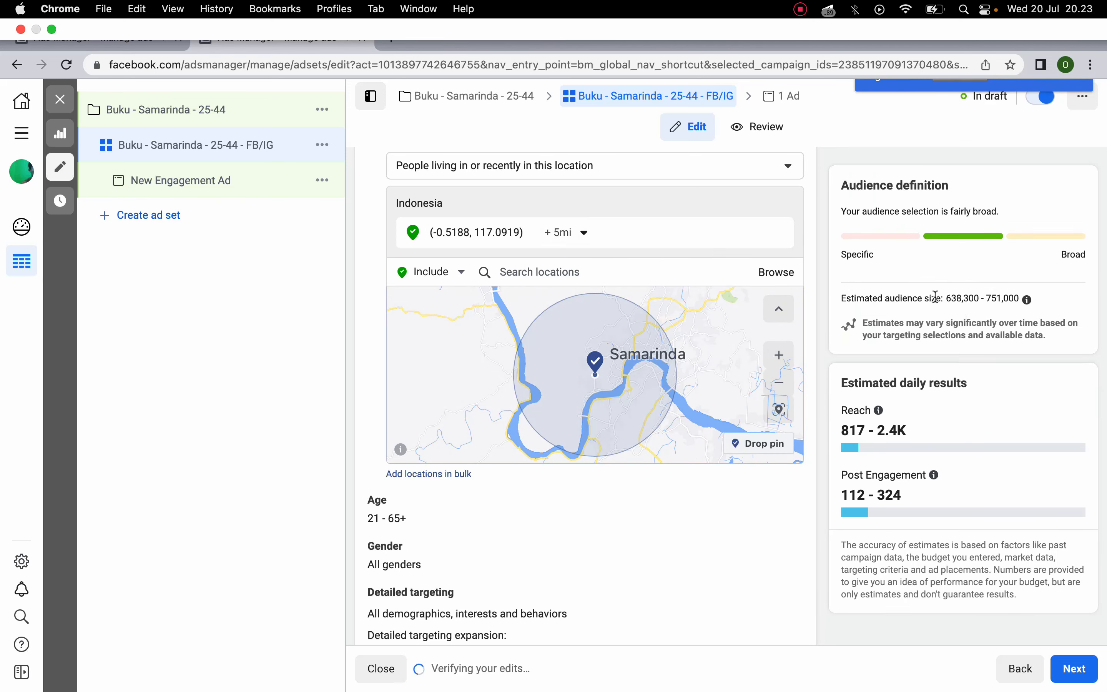
pyautogui.moveTo(946, 299); pyautogui.dragTo(997, 298)
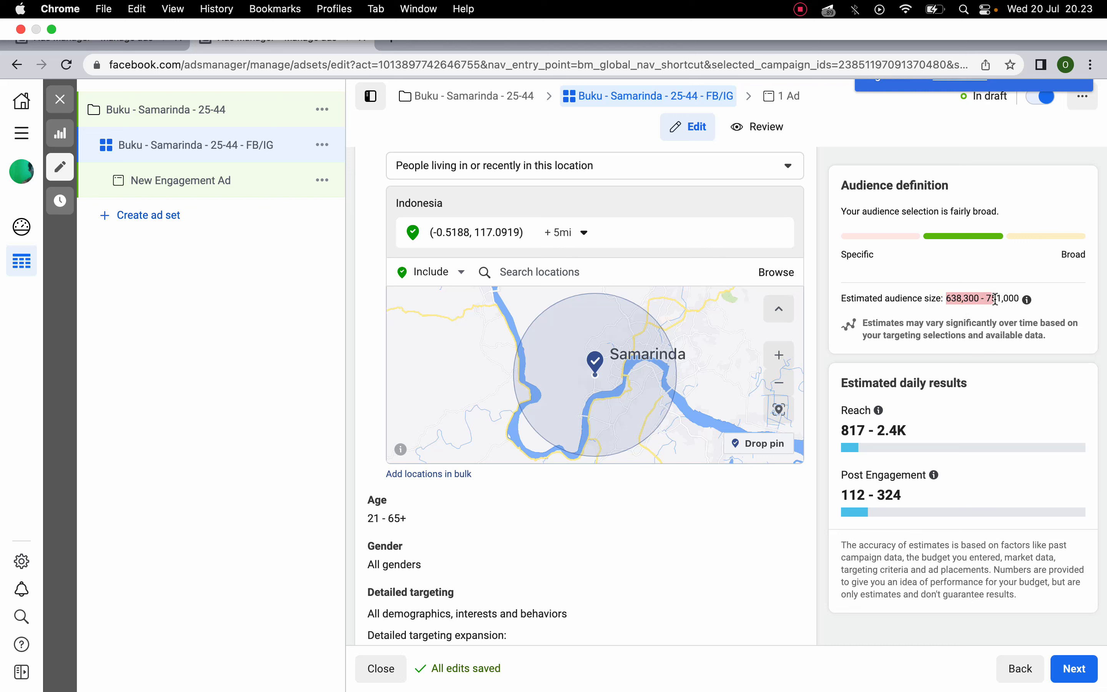
pyautogui.click(985, 278)
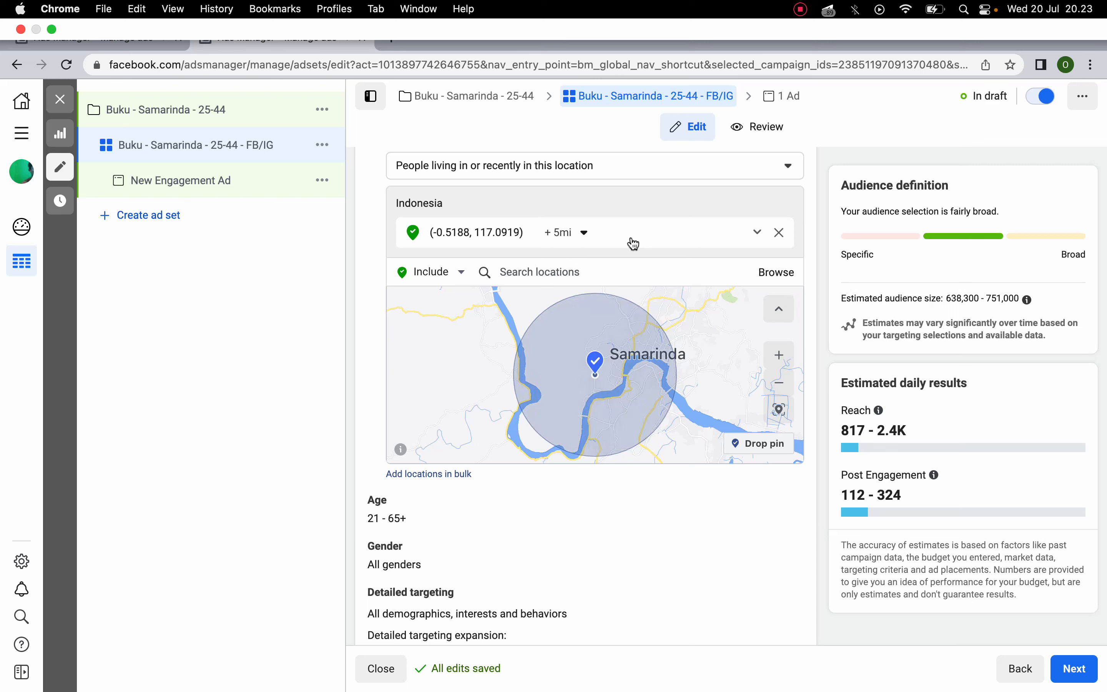
pyautogui.moveTo(940, 293); pyautogui.dragTo(1028, 297)
pyautogui.click(1025, 275)
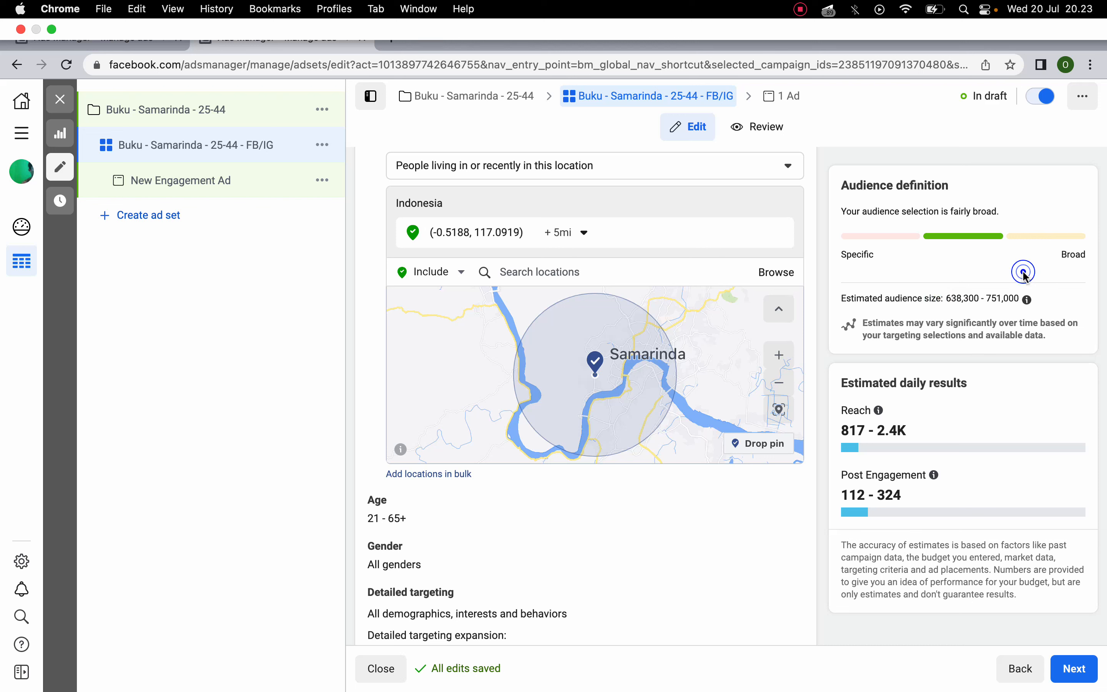
pyautogui.doubleClick(956, 298)
pyautogui.click(963, 298)
# - Reduce the dropped pin's radius to 1 mi and check the estimated audience size
pyautogui.click(571, 232)
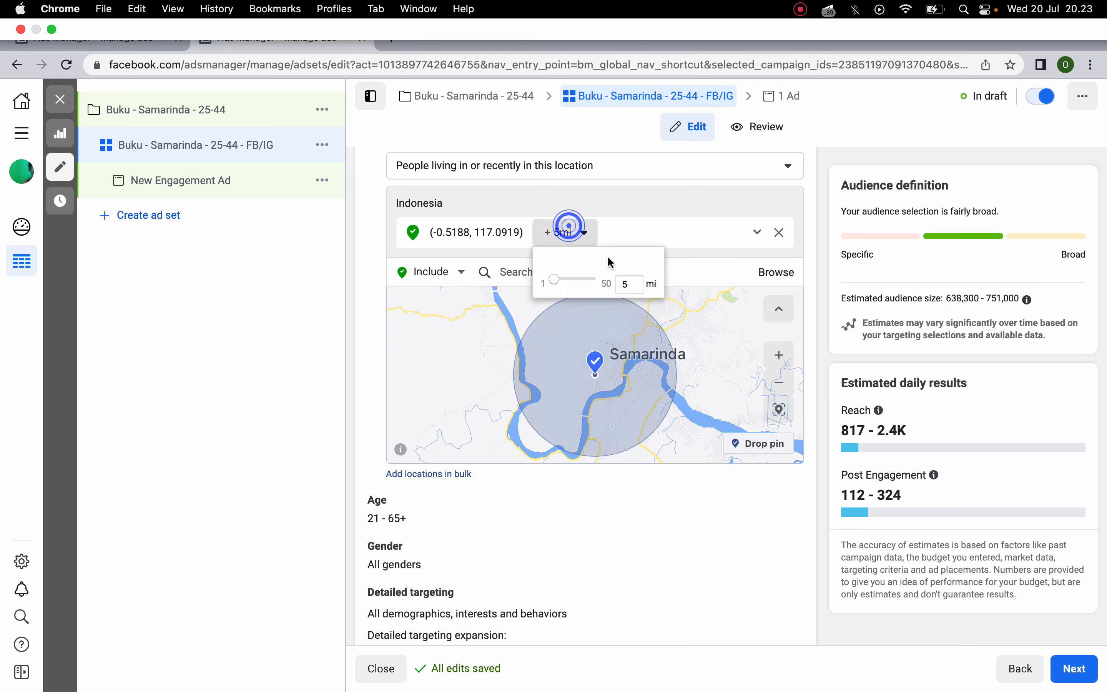
pyautogui.doubleClick(630, 288)
pyautogui.write('1')
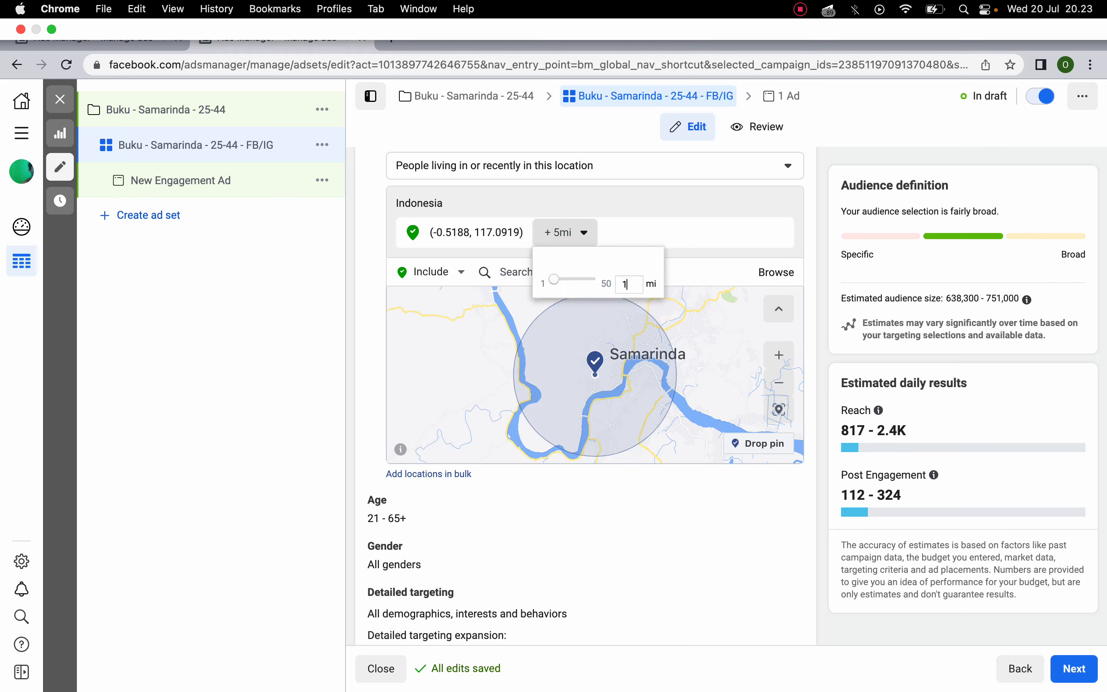
pyautogui.click(678, 290)
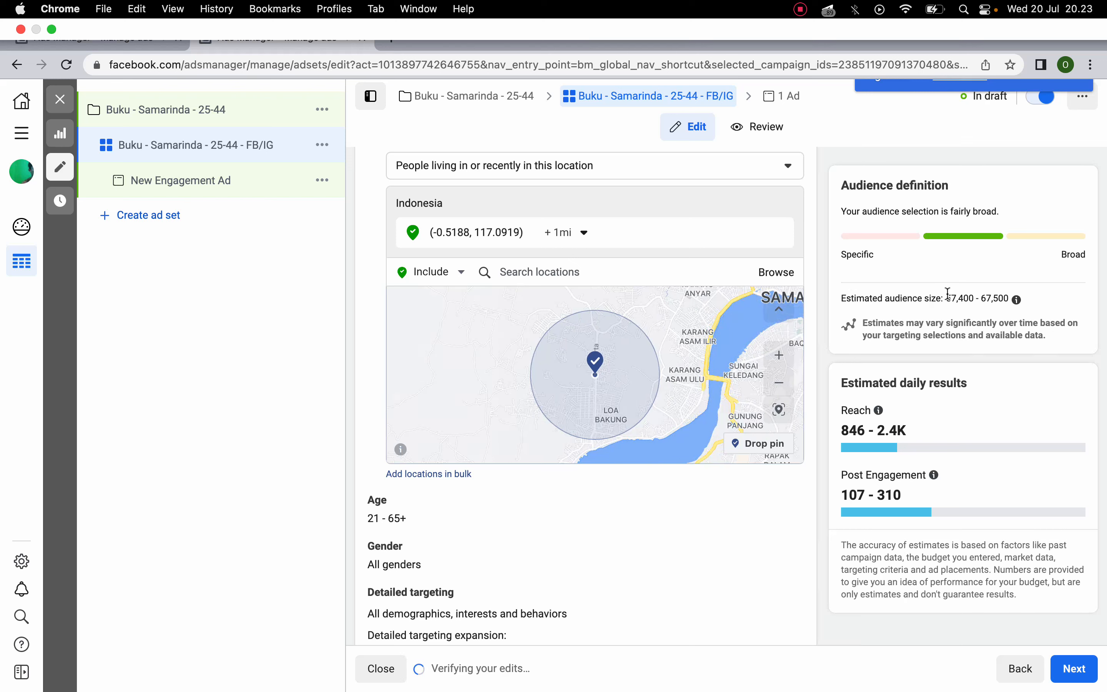
pyautogui.moveTo(948, 294); pyautogui.dragTo(979, 293)
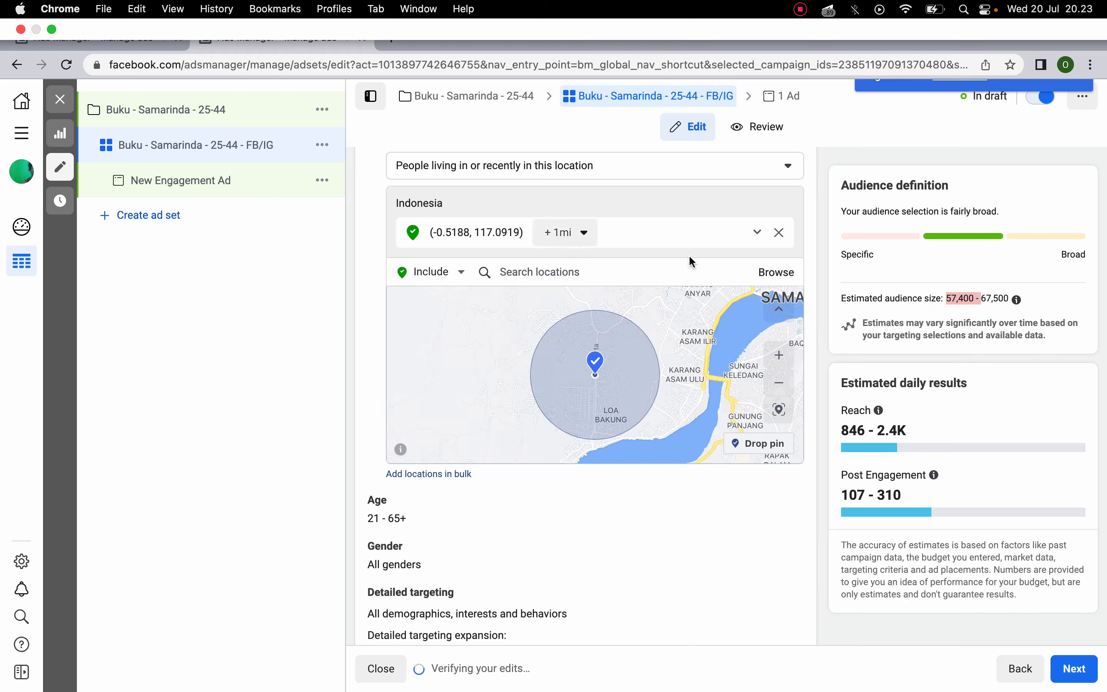
# - Set the dropped pin's radius to 2 mi and review the estimated audience size
pyautogui.click(572, 234)
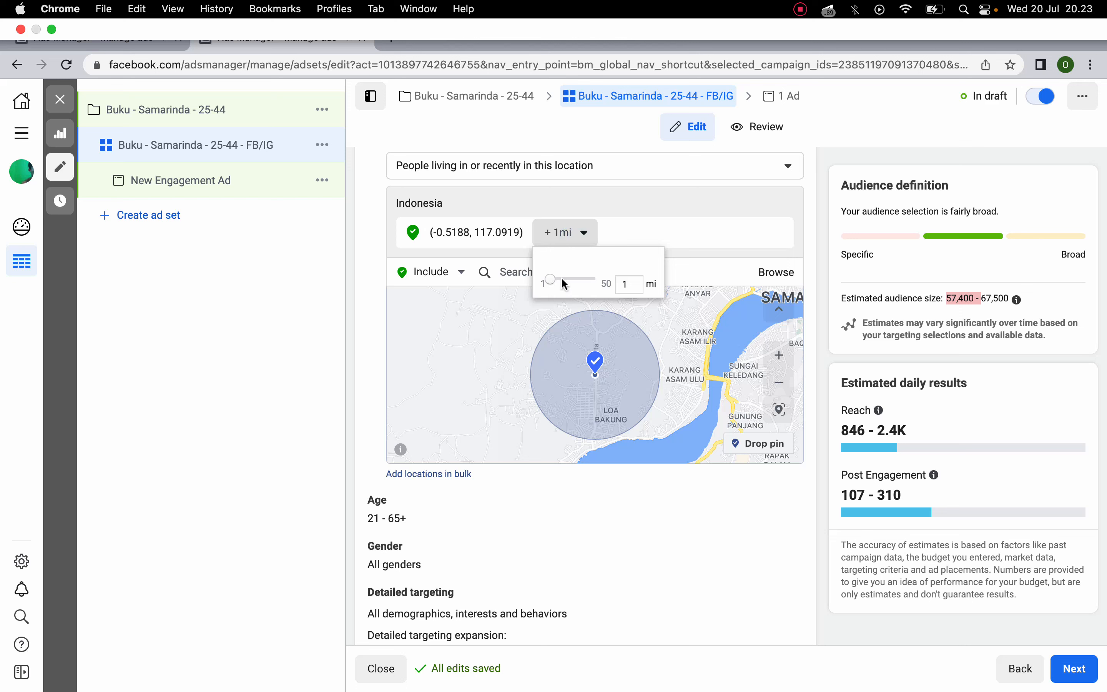
pyautogui.click(637, 284)
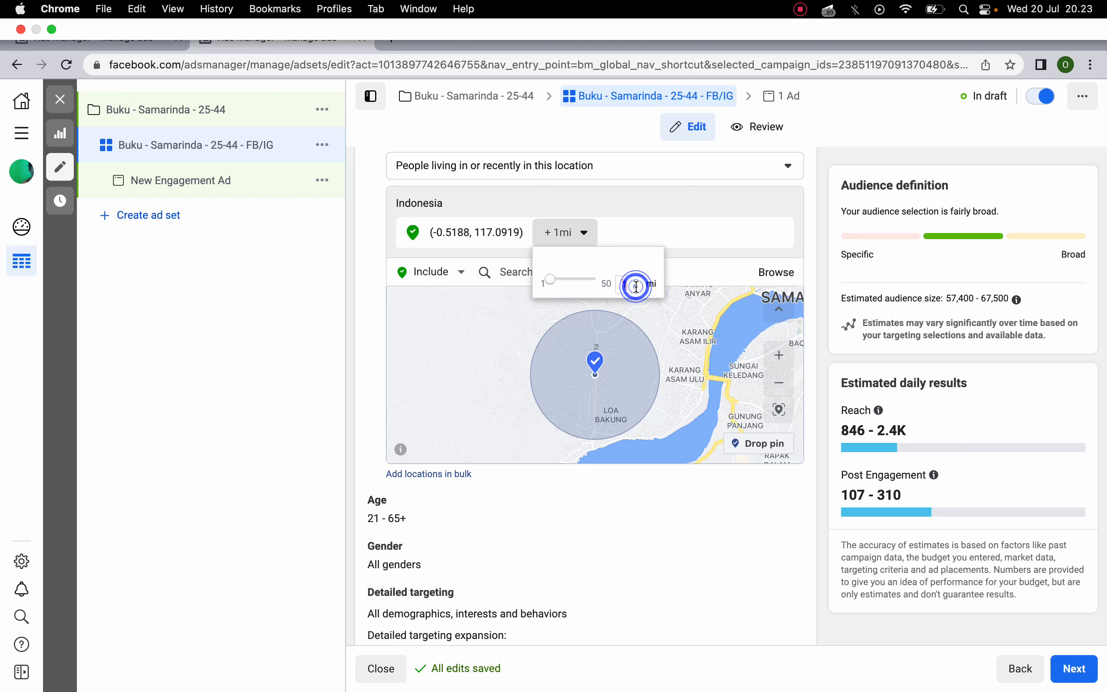
pyautogui.press('BackSpace')
pyautogui.write('2')
pyautogui.press('Return')
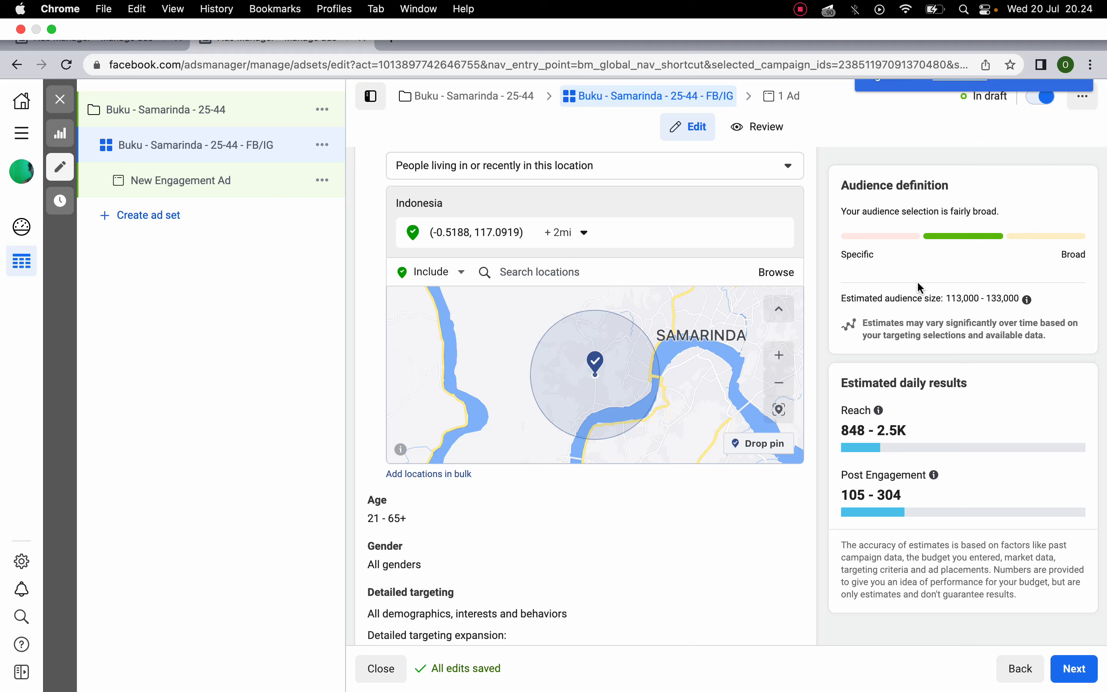
pyautogui.moveTo(943, 296); pyautogui.dragTo(1015, 303)
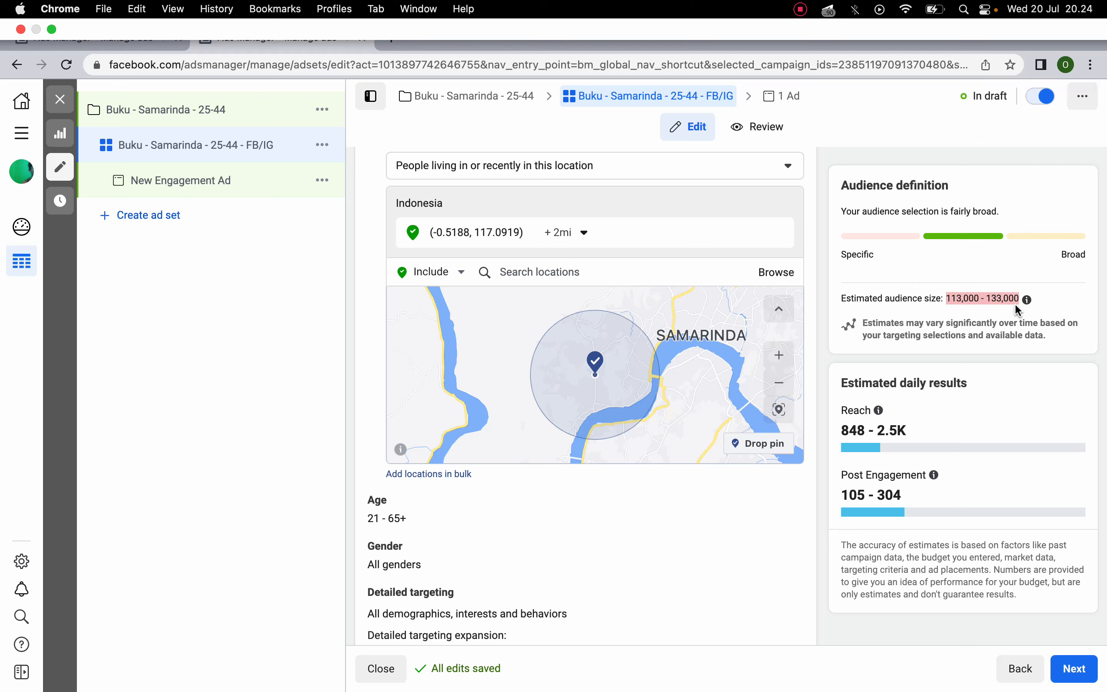
pyautogui.click(1016, 305)
pyautogui.moveTo(948, 302); pyautogui.dragTo(1019, 297)
pyautogui.moveTo(1019, 298)
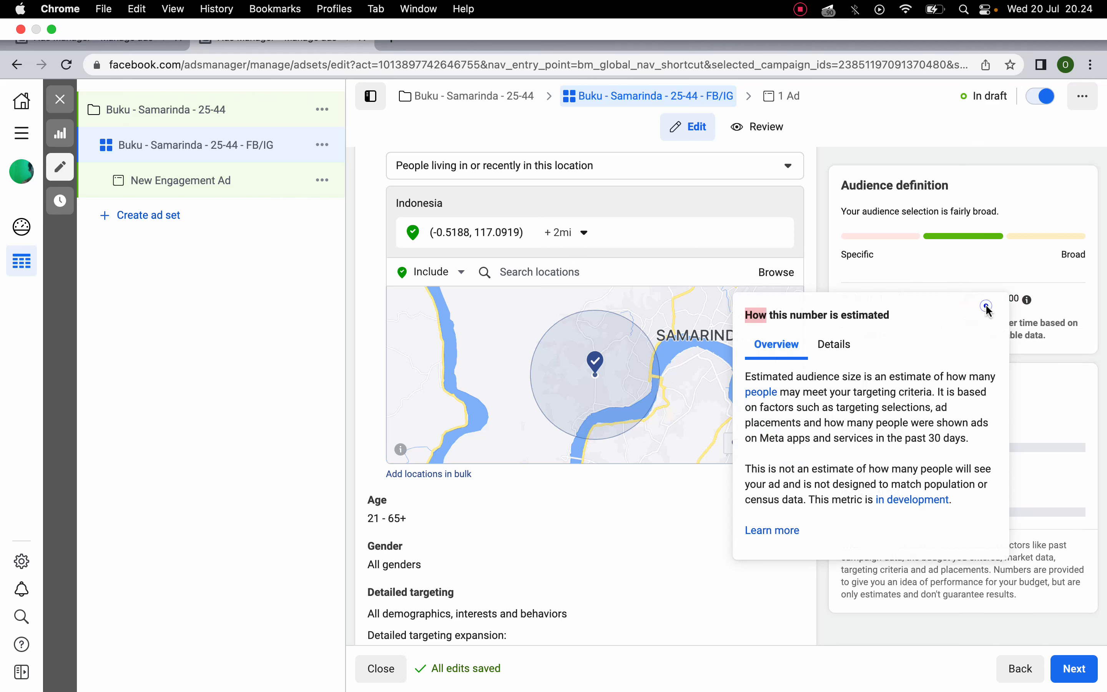
pyautogui.click(983, 269)
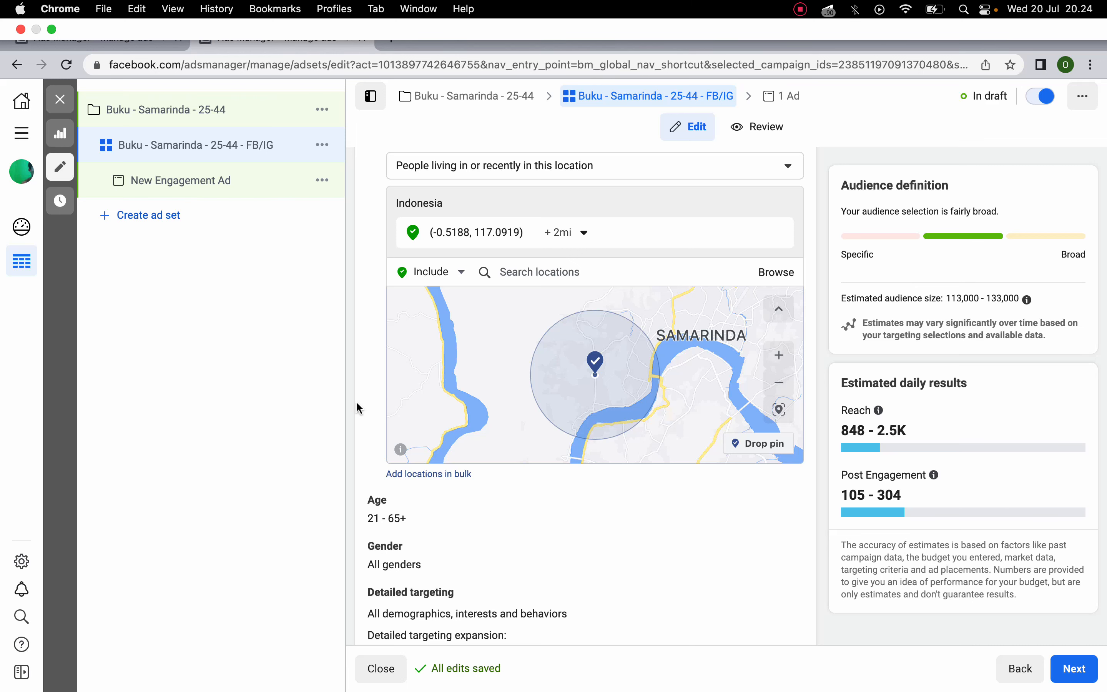
# - Search detailed targeting for "lari" and add the Running interest from Fitness and wellness
pyautogui.scroll(-2, 357, 401)
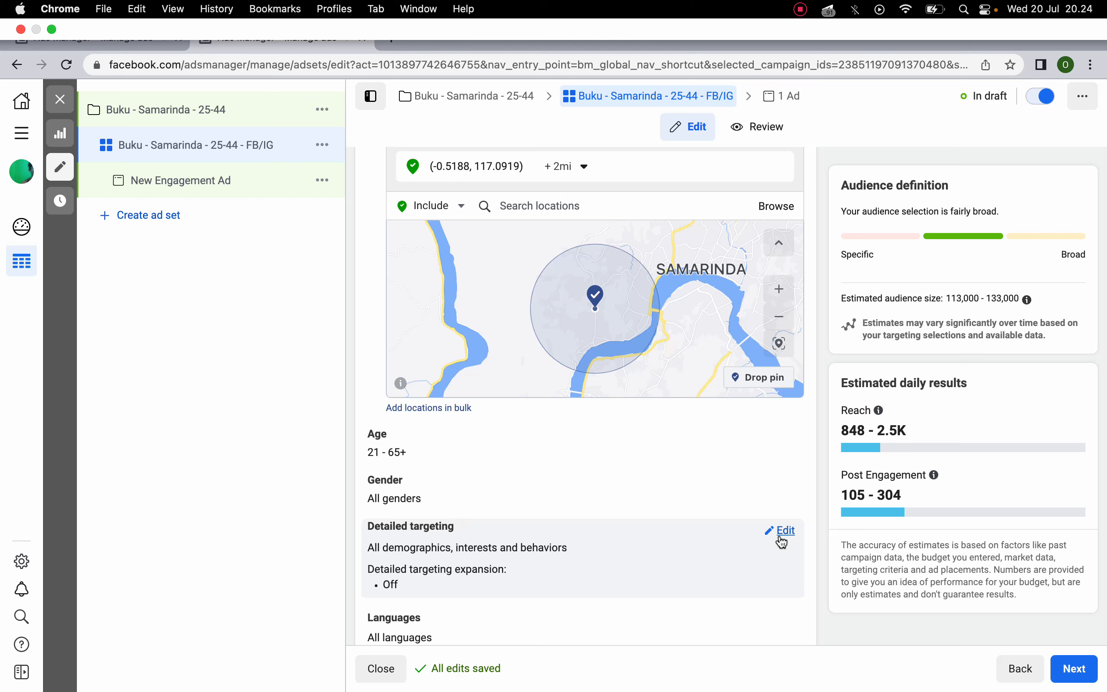
pyautogui.click(781, 535)
pyautogui.scroll(-2, 539, 500)
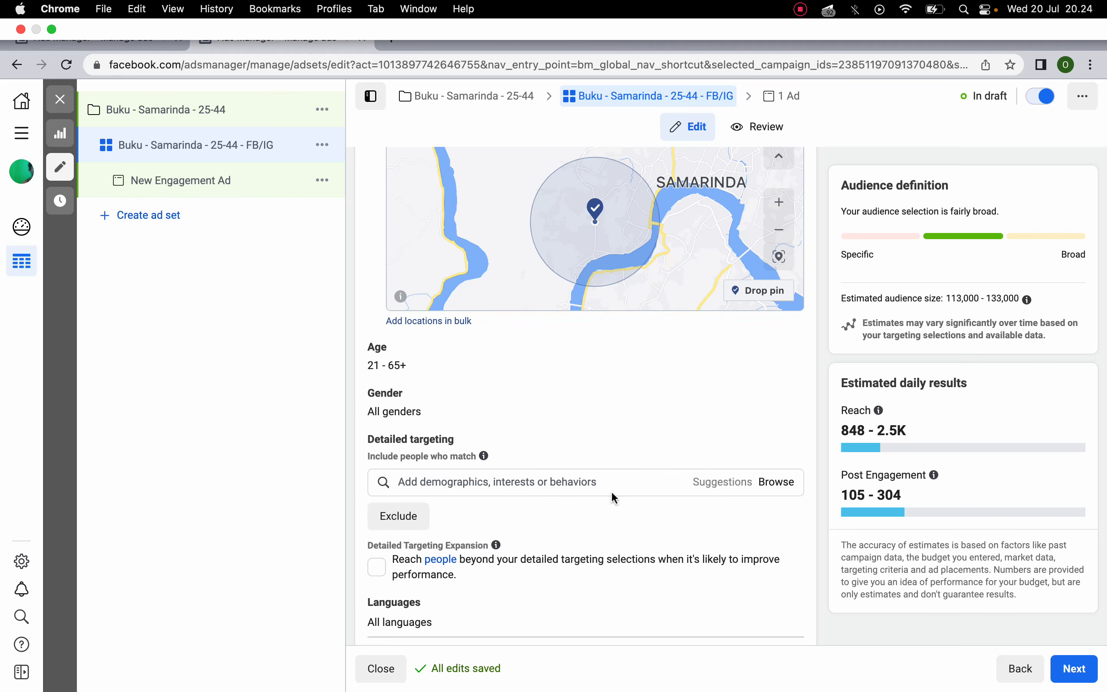
pyautogui.click(586, 481)
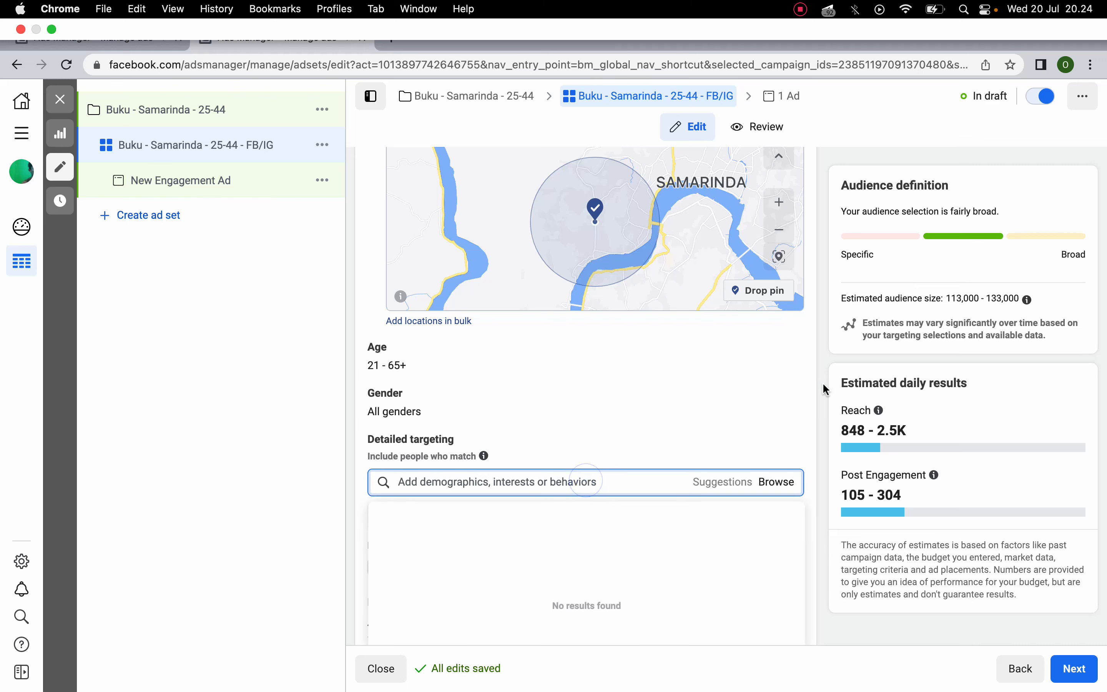
pyautogui.moveTo(944, 298); pyautogui.dragTo(1024, 305)
pyautogui.click(1012, 303)
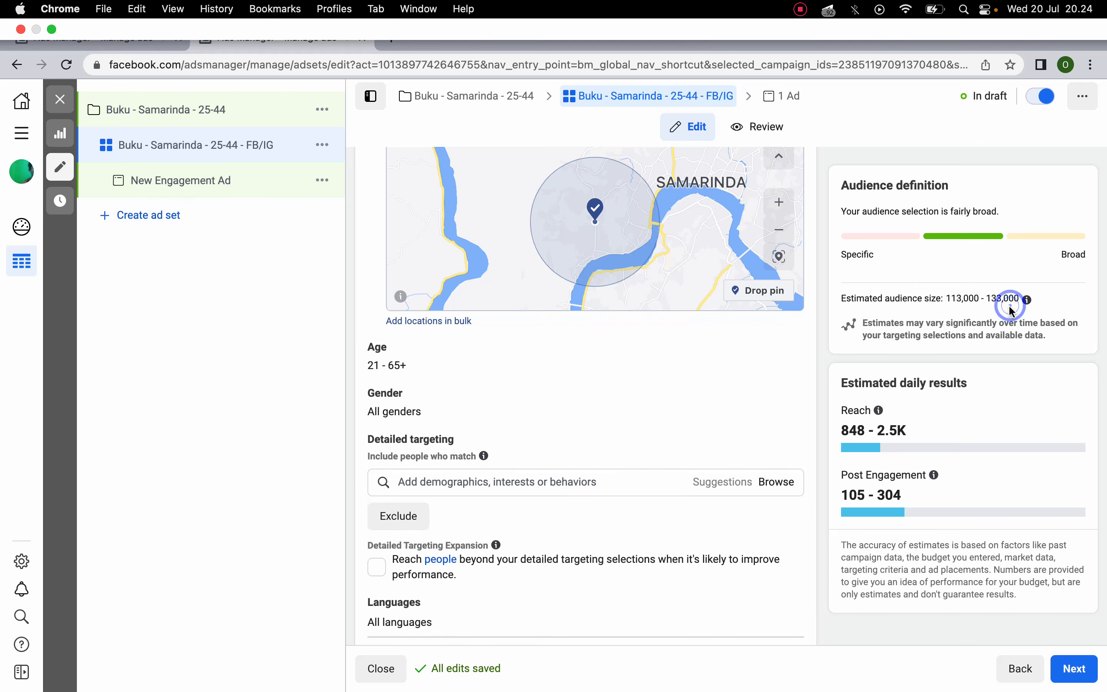
pyautogui.click(665, 329)
pyautogui.click(519, 484)
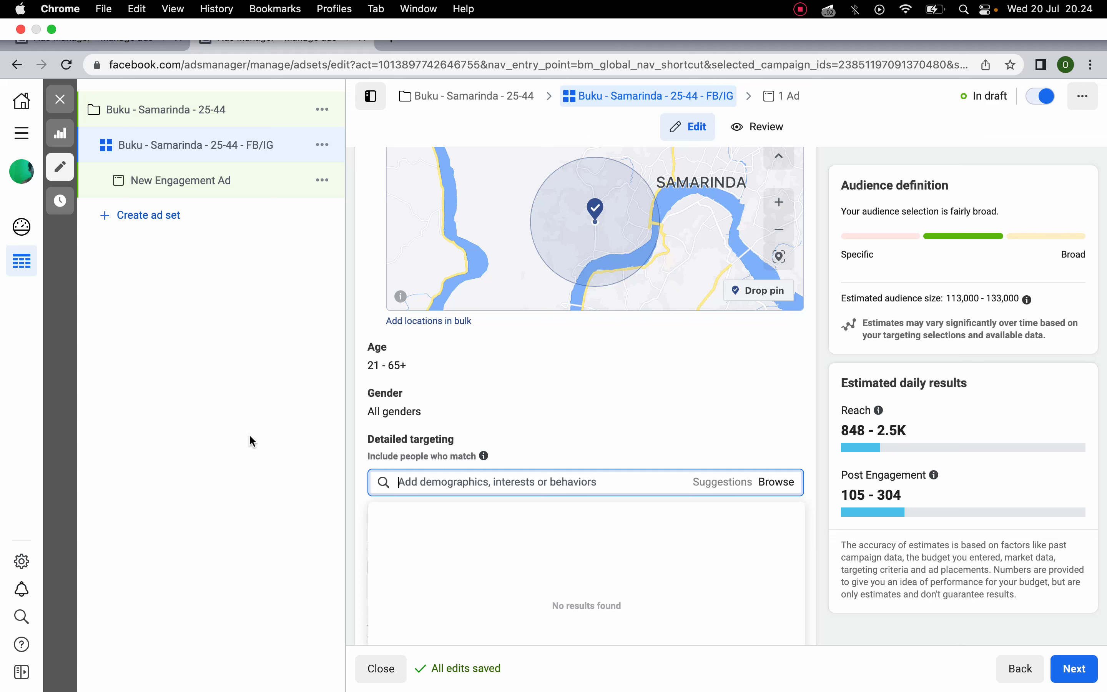
pyautogui.write('lari')
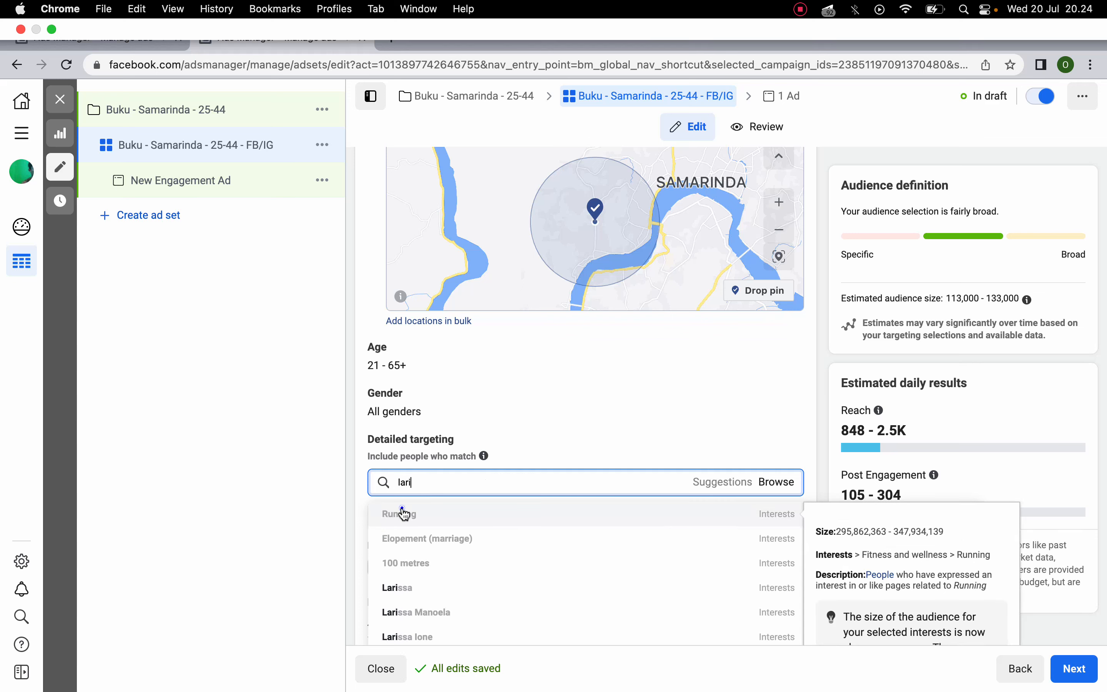
pyautogui.click(405, 514)
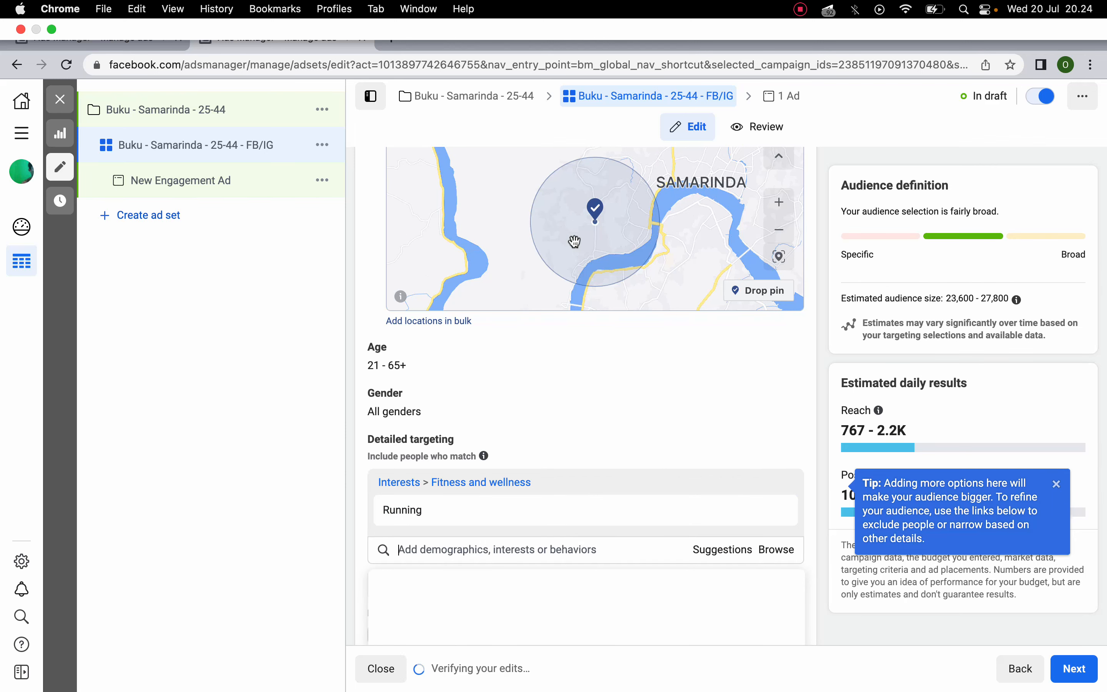
# - Check the estimated audience size with the Running interest applied, and remove that interest from detailed targeting
pyautogui.doubleClick(951, 302)
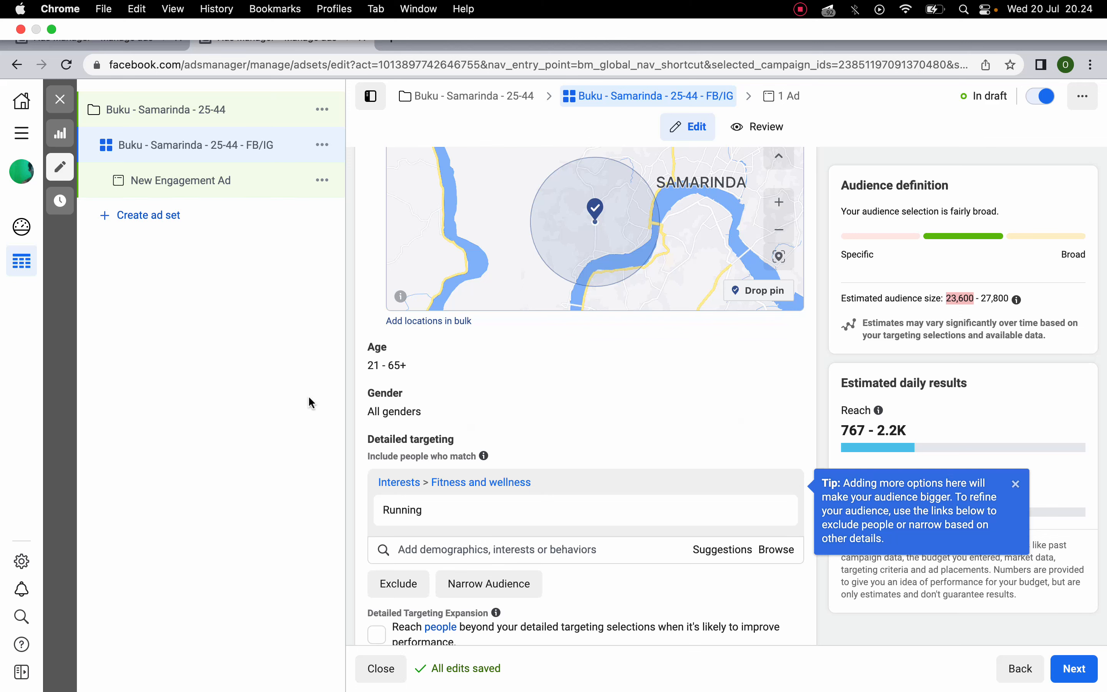
pyautogui.click(256, 467)
pyautogui.moveTo(499, 502)
pyautogui.click(779, 488)
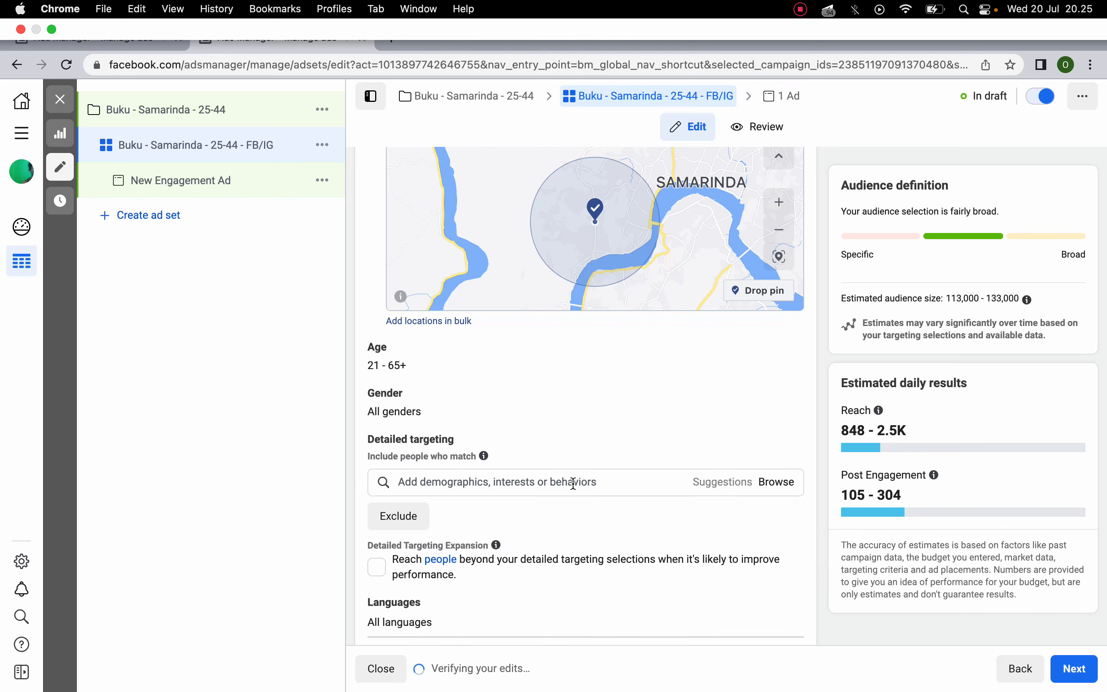
# - Search detailed targeting for "kuliner", add the Kuliner Indonesia interest and check the estimated audience size
pyautogui.click(573, 483)
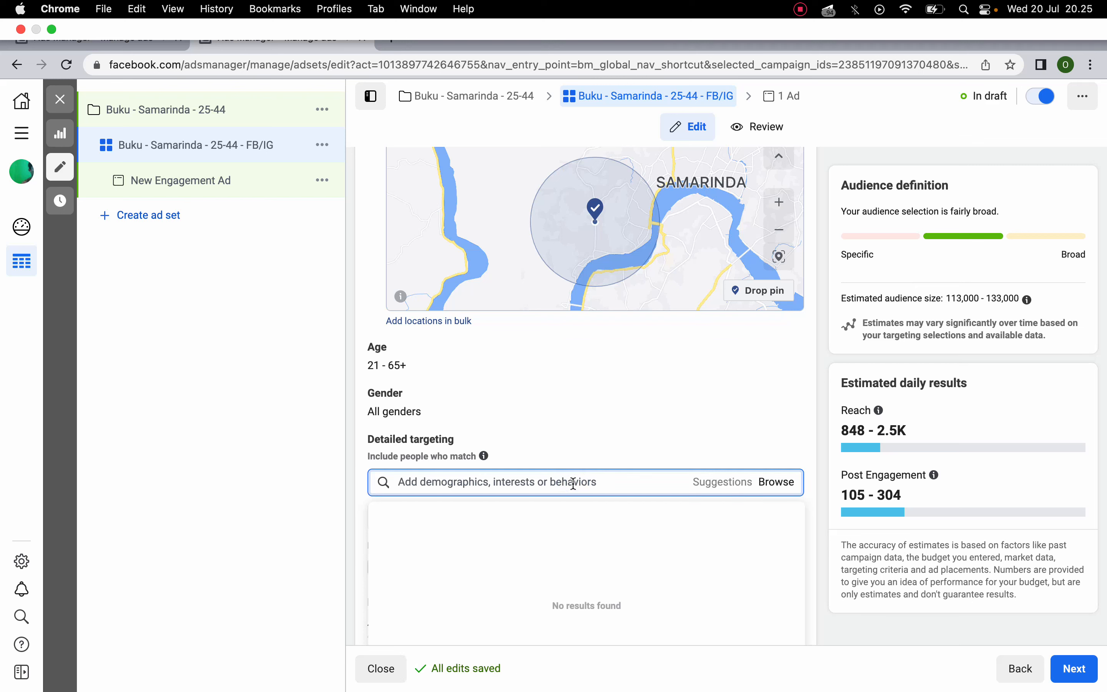
pyautogui.write('kuliner')
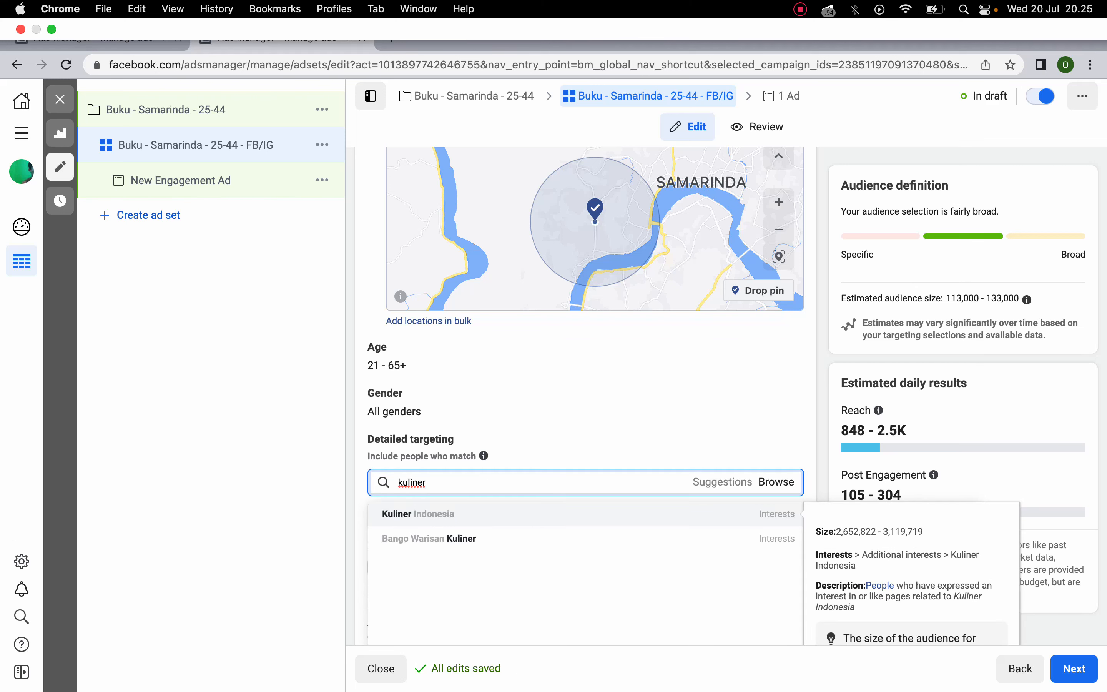
pyautogui.click(548, 519)
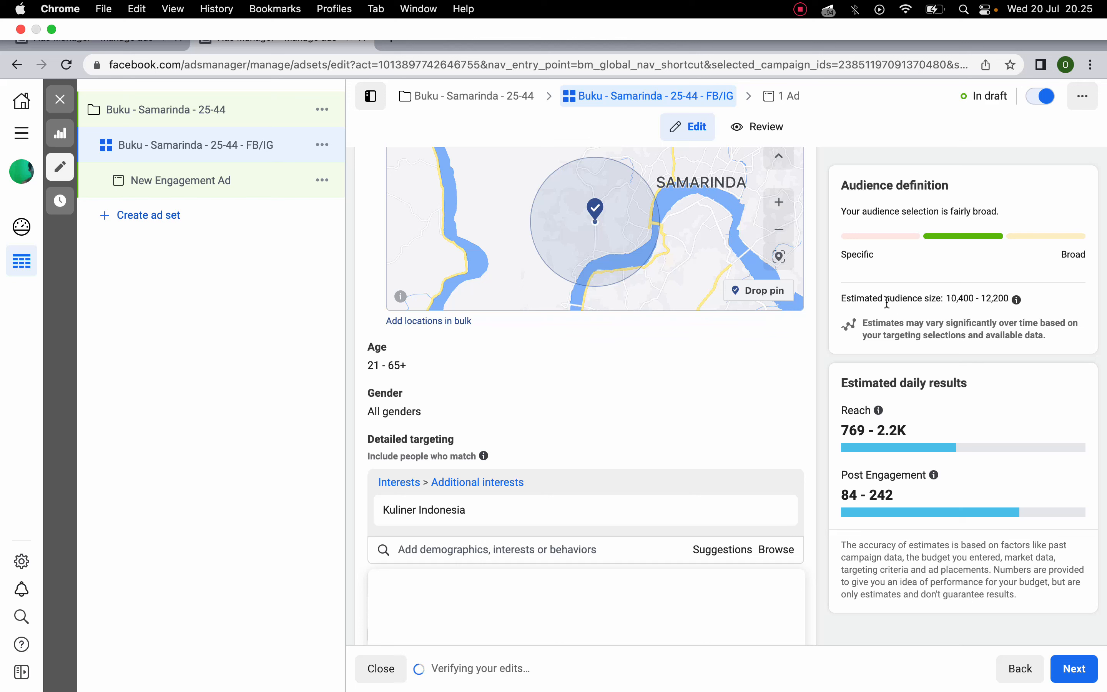
pyautogui.scroll(2, 791, 355)
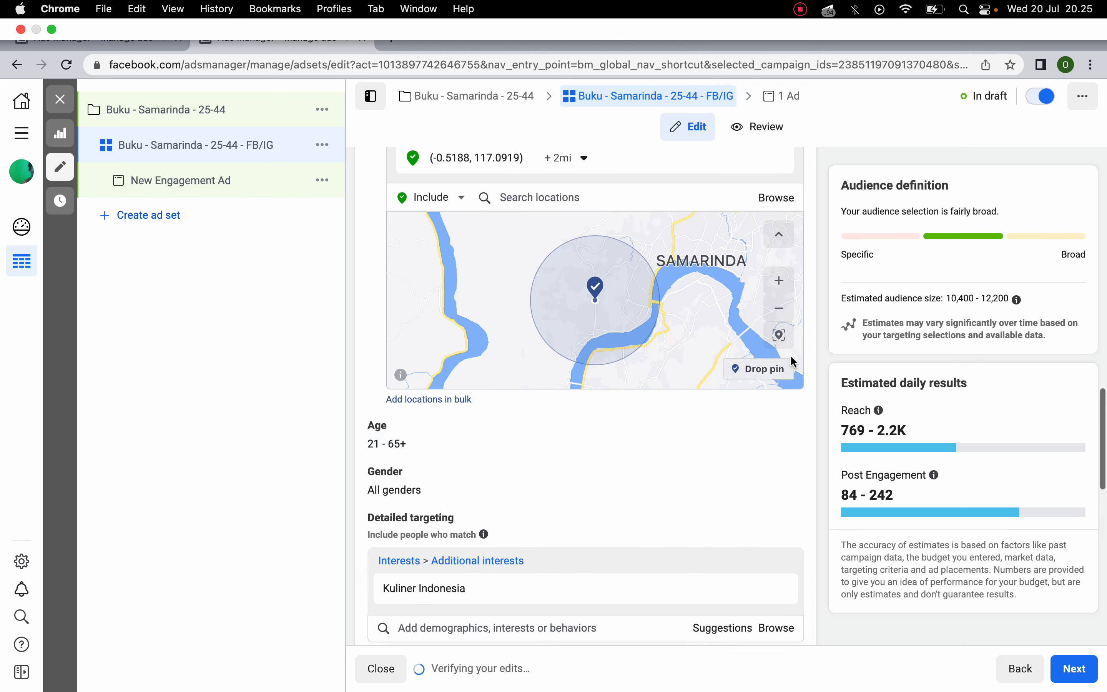
pyautogui.scroll(2, 793, 358)
pyautogui.scroll(-3, 792, 358)
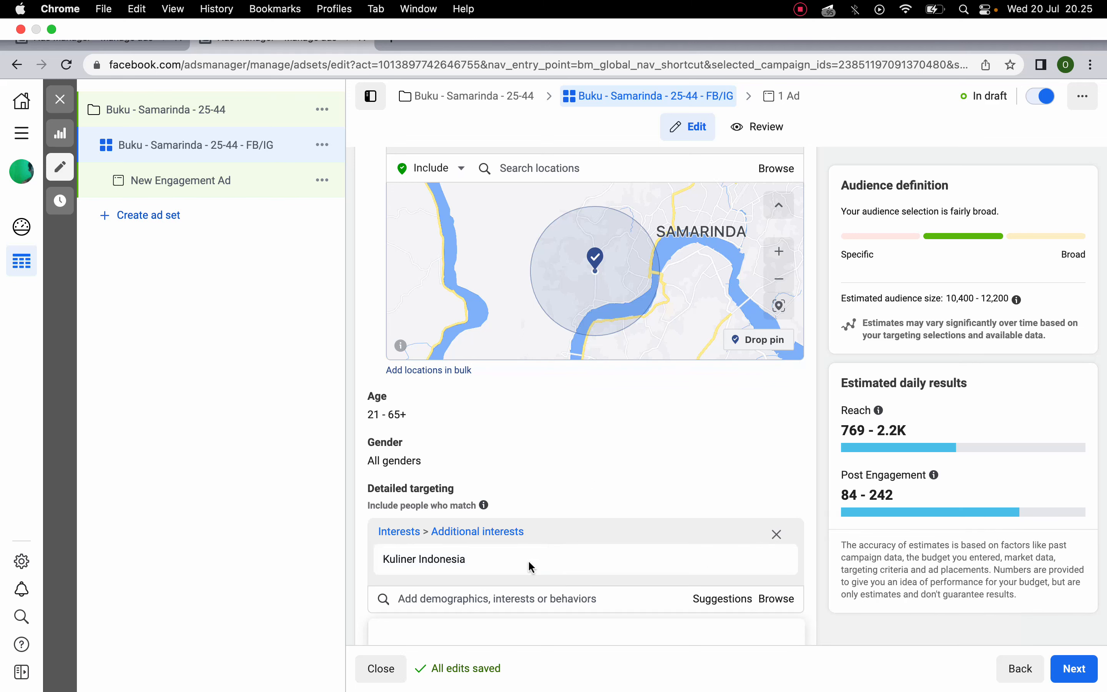
# - Review the details of the Kuliner Indonesia interest and remove it from detailed targeting
pyautogui.moveTo(526, 560)
pyautogui.scroll(-1, 588, 583)
pyautogui.scroll(-3, 585, 575)
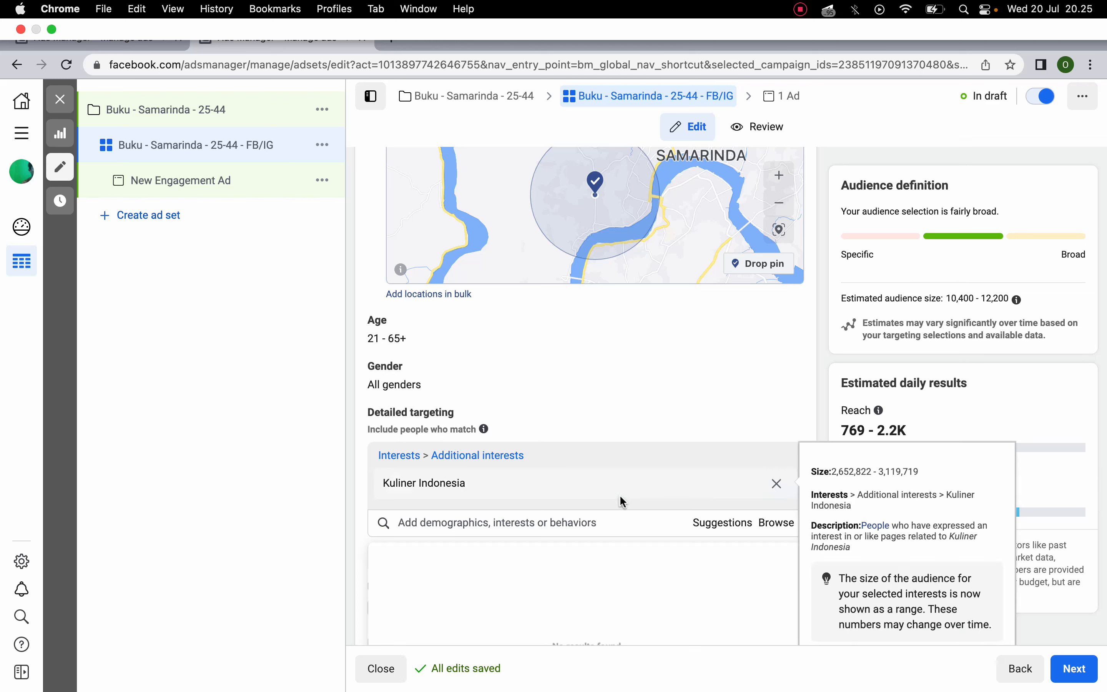
pyautogui.moveTo(751, 483)
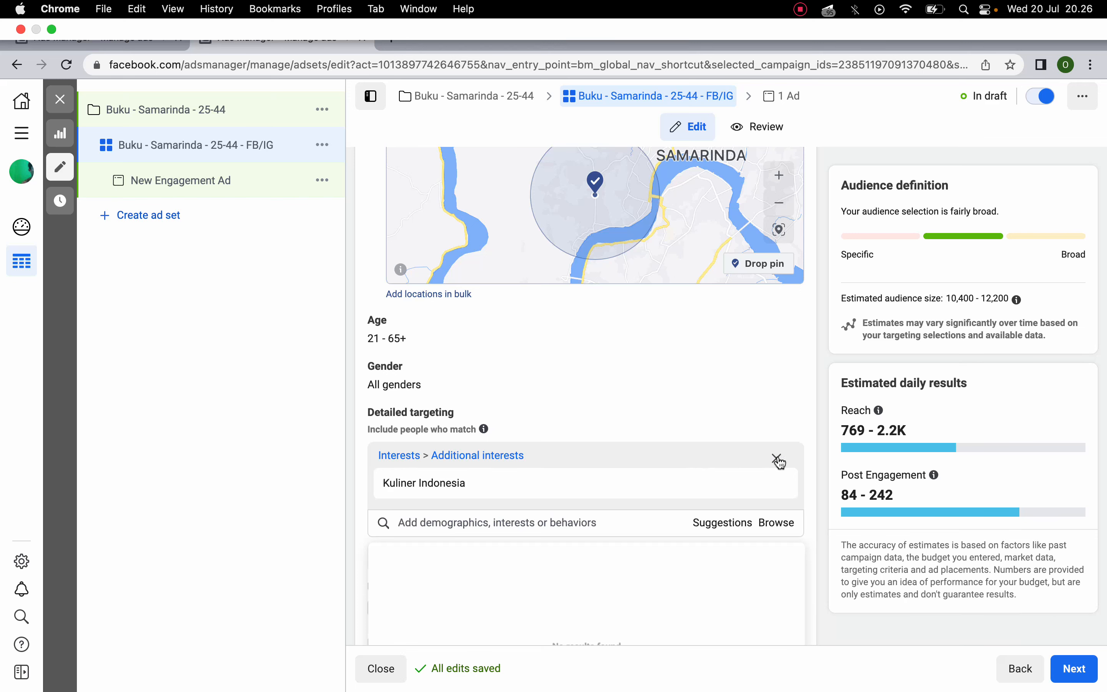
pyautogui.click(778, 459)
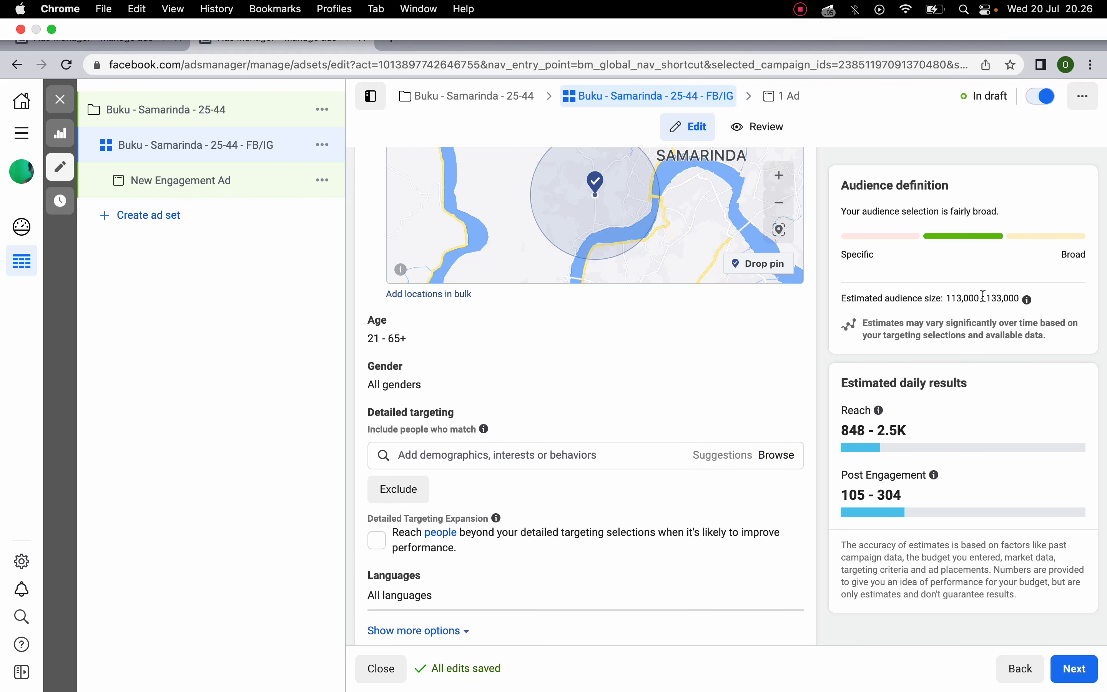
# - Examine the estimated audience size for the pinned location without any detailed targeting interests
pyautogui.moveTo(983, 296); pyautogui.dragTo(947, 296)
pyautogui.click(946, 295)
pyautogui.moveTo(1023, 299); pyautogui.dragTo(950, 288)
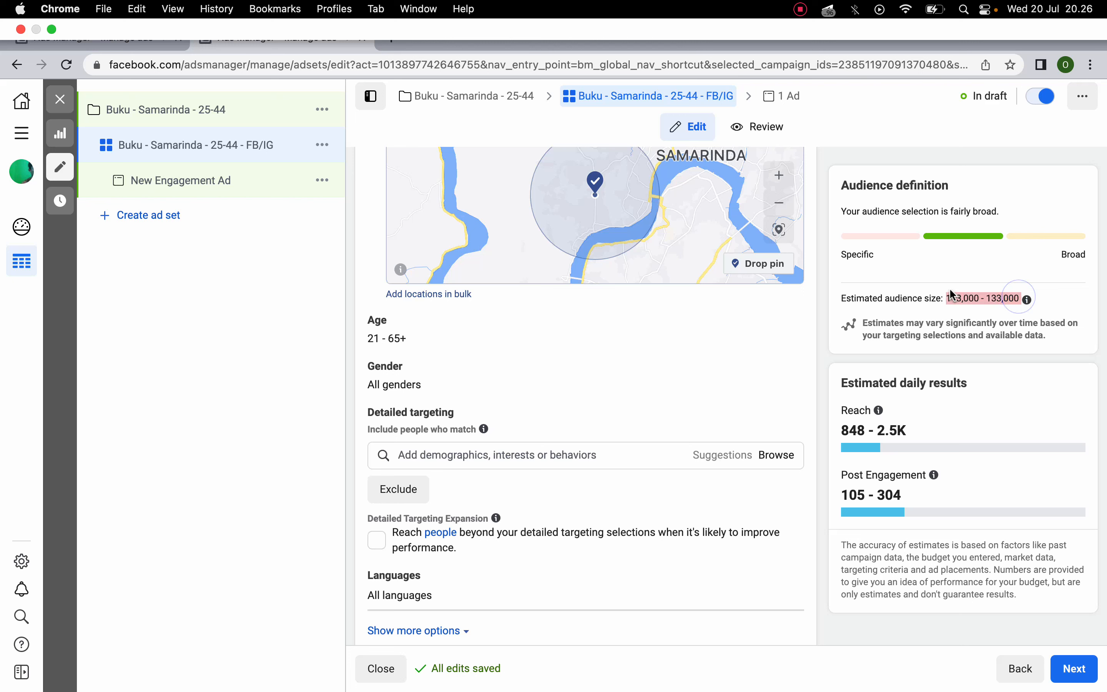
pyautogui.click(911, 279)
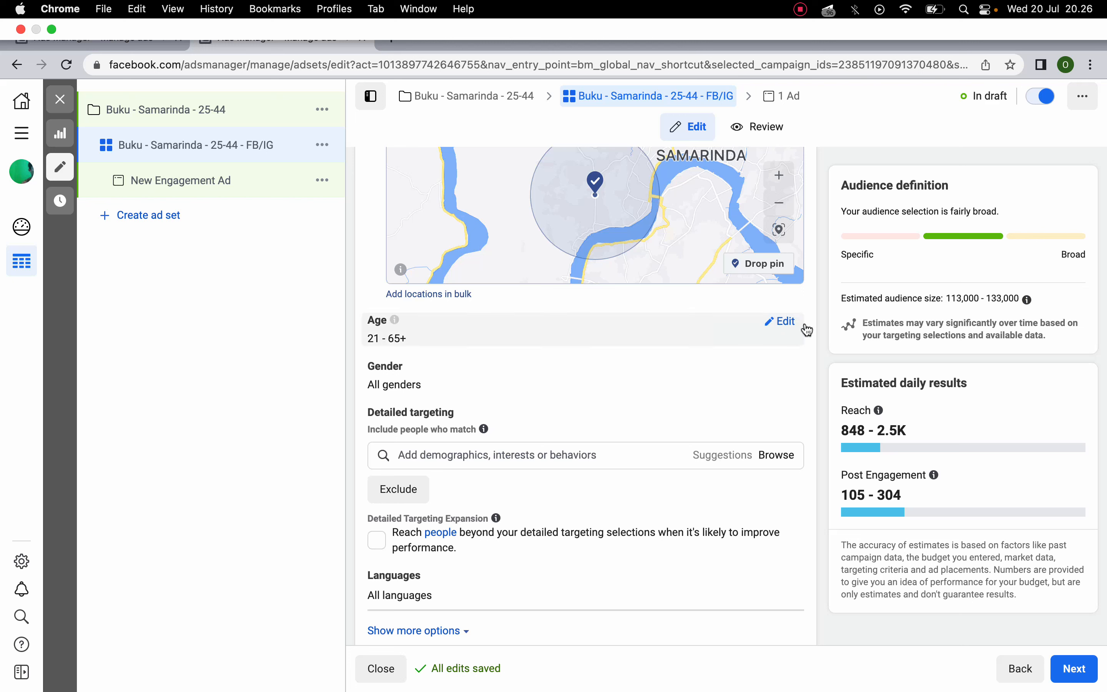
pyautogui.doubleClick(960, 296)
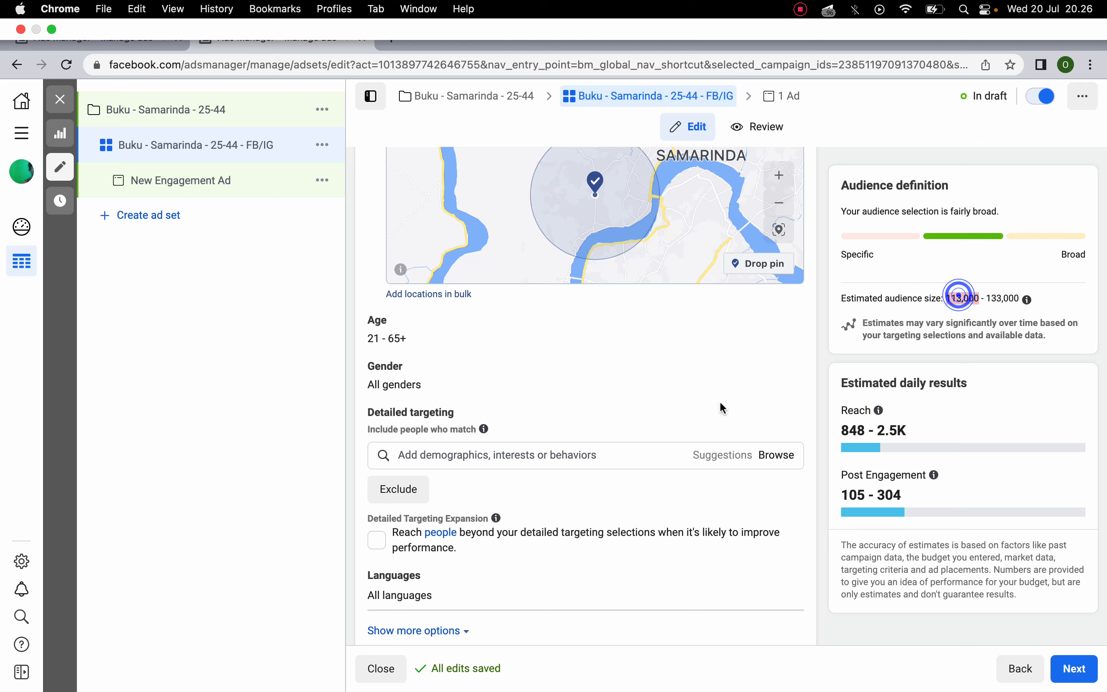
pyautogui.click(535, 457)
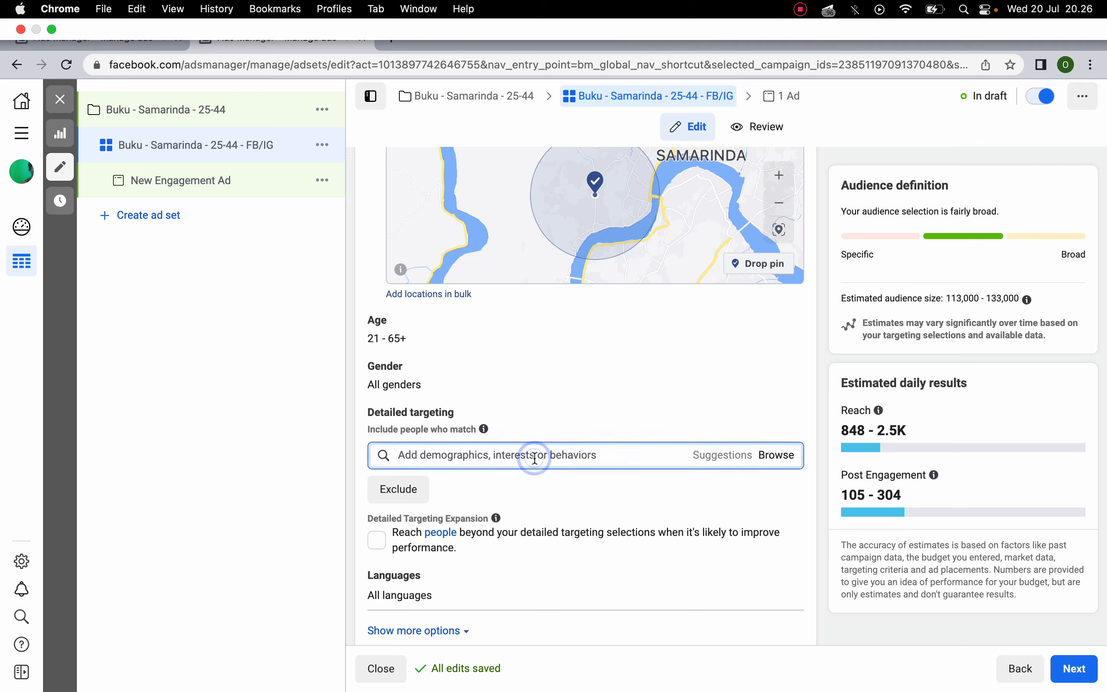
pyautogui.doubleClick(960, 295)
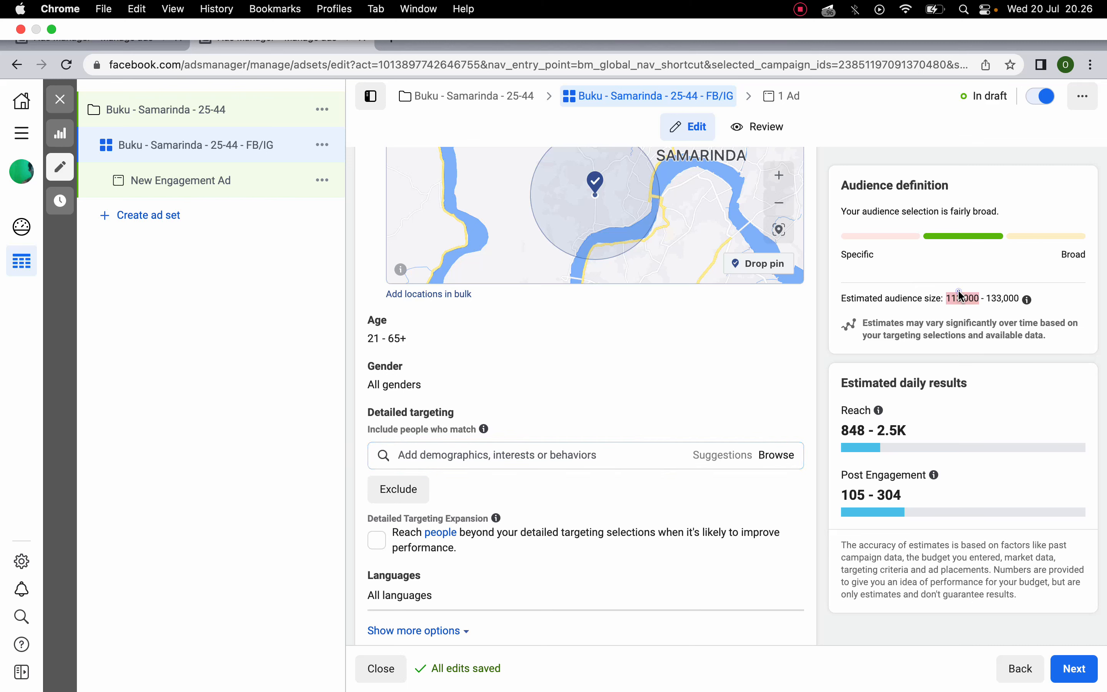
pyautogui.click(783, 319)
pyautogui.moveTo(781, 316); pyautogui.dragTo(855, 318)
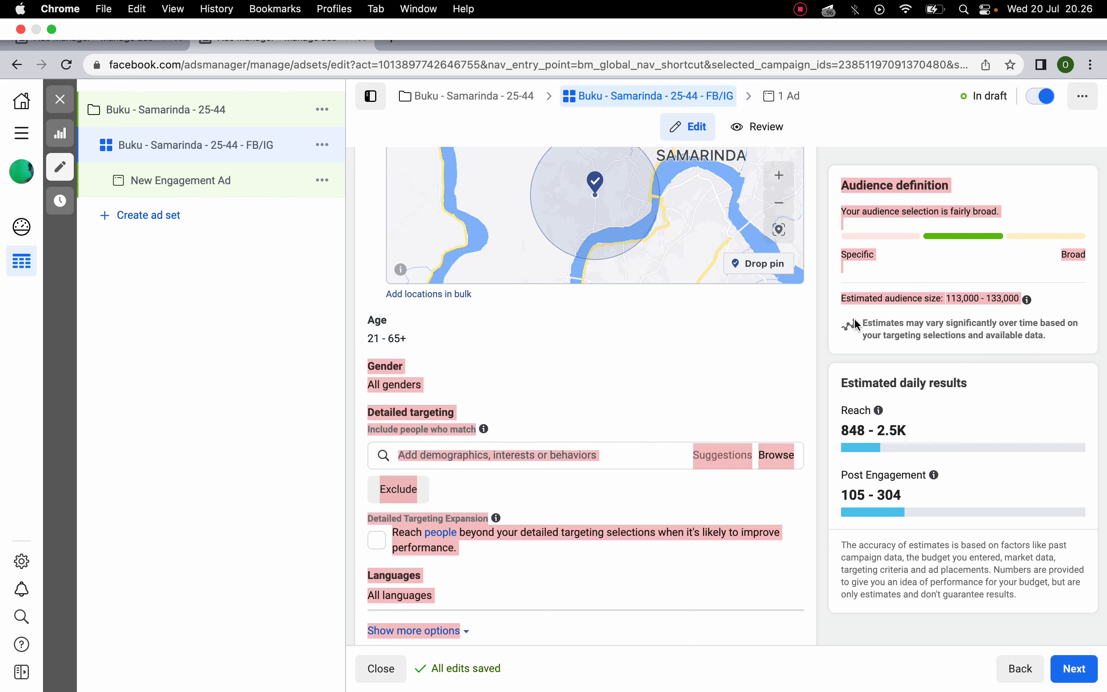
pyautogui.click(855, 317)
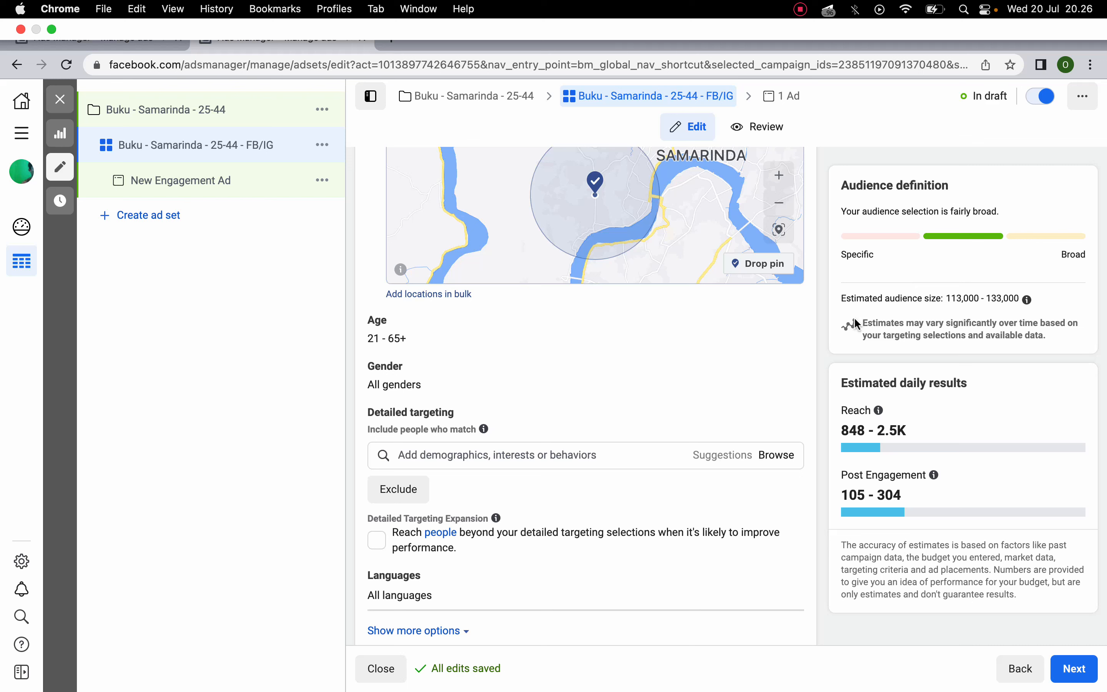
pyautogui.click(580, 461)
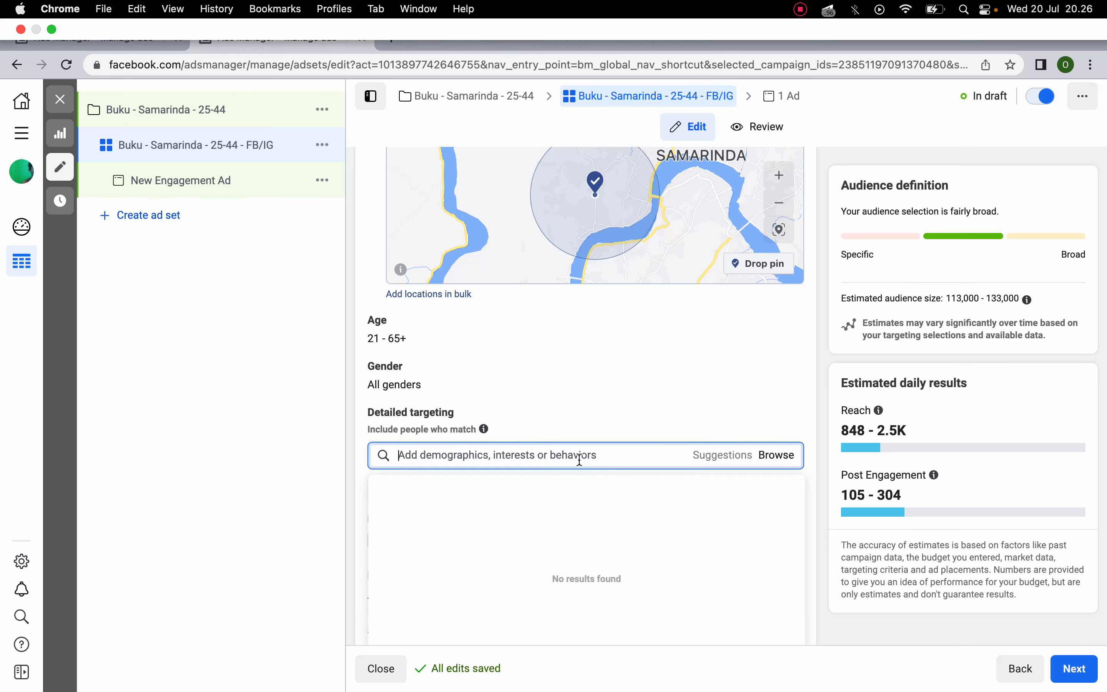
pyautogui.click(581, 442)
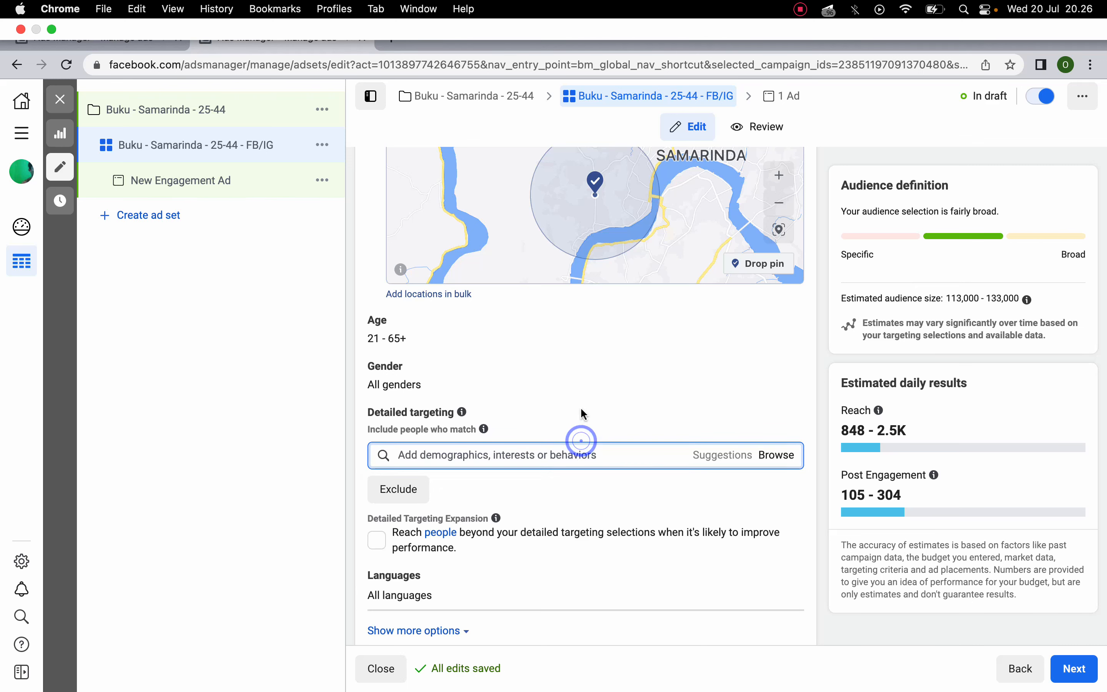
pyautogui.click(556, 460)
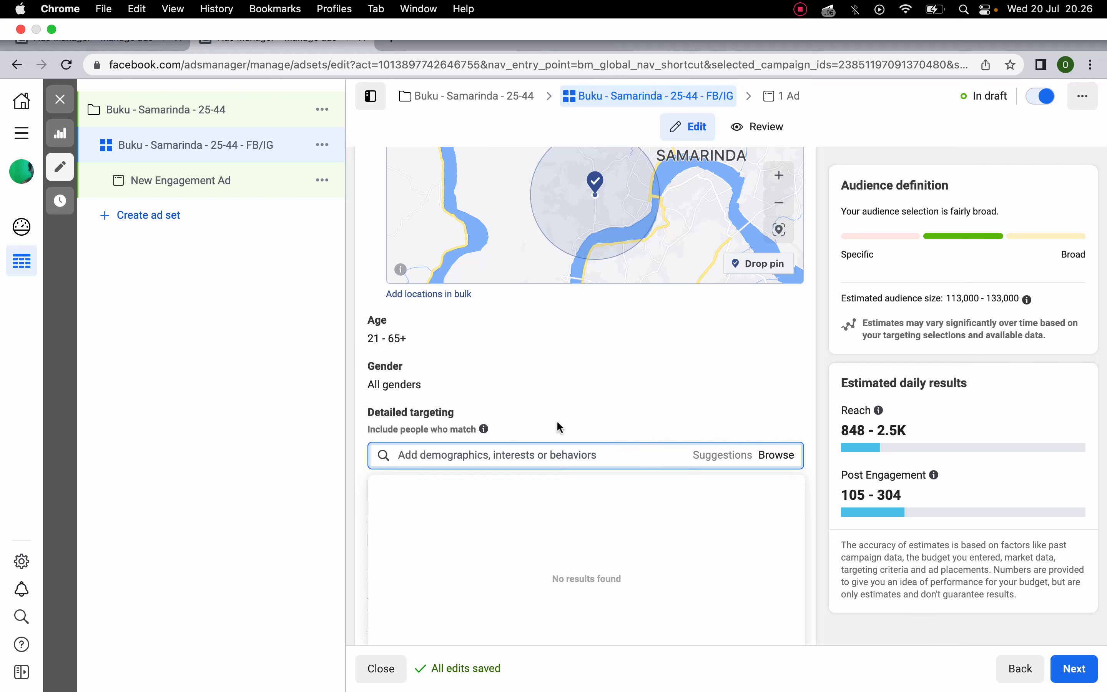
pyautogui.click(558, 421)
pyautogui.click(542, 452)
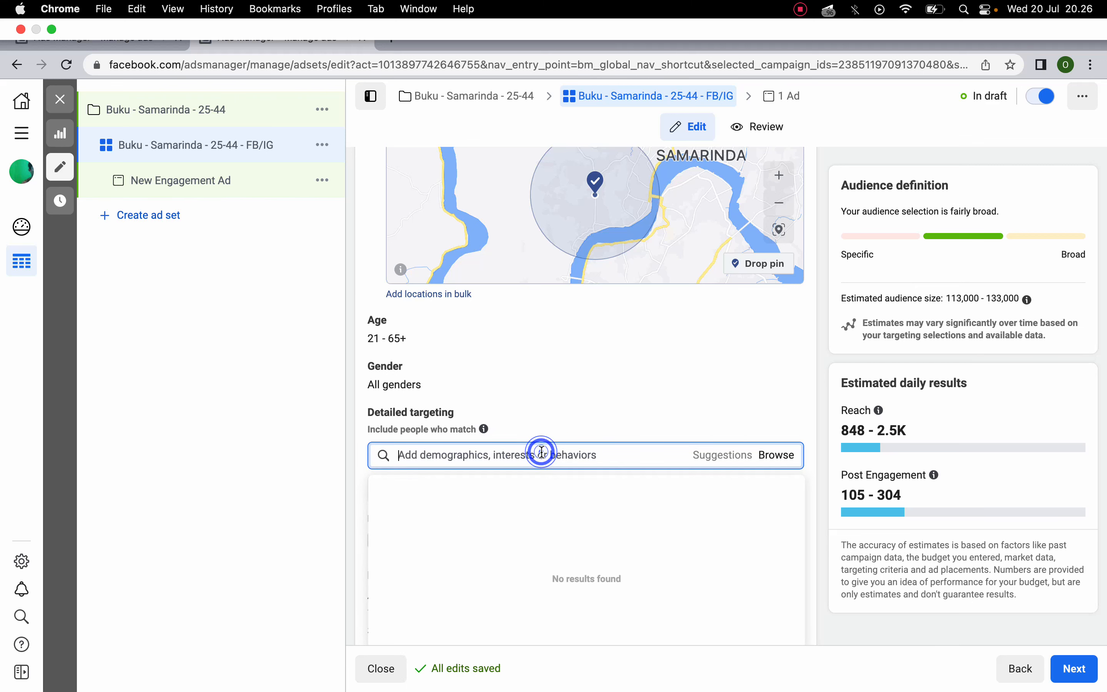
pyautogui.click(556, 428)
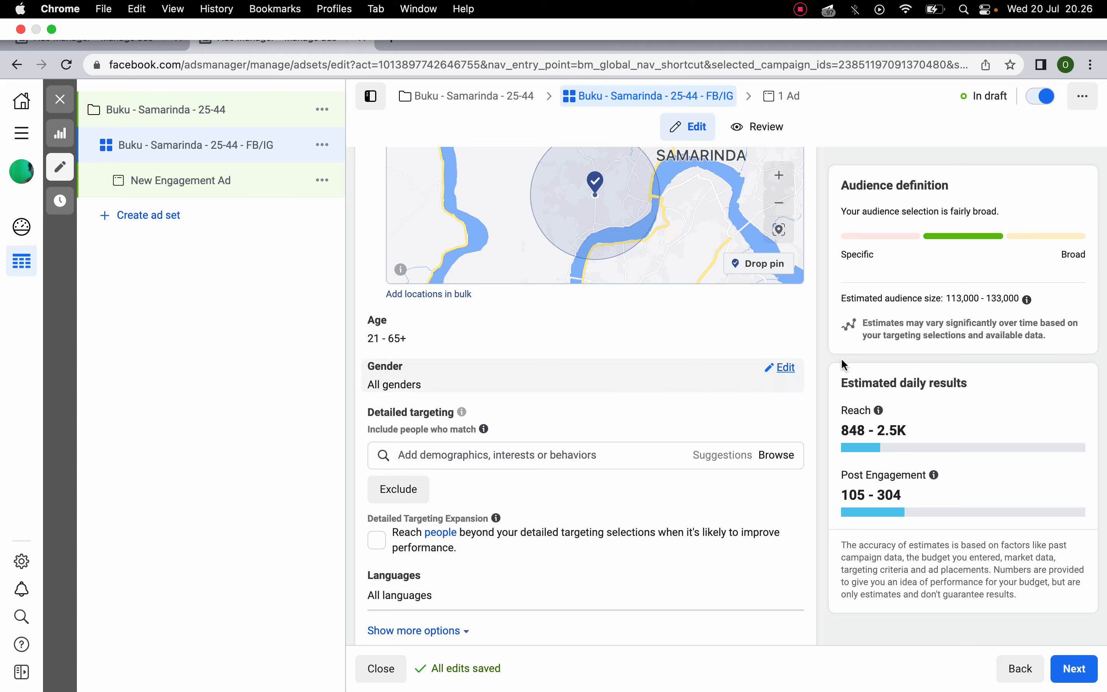
pyautogui.scroll(-4, 803, 439)
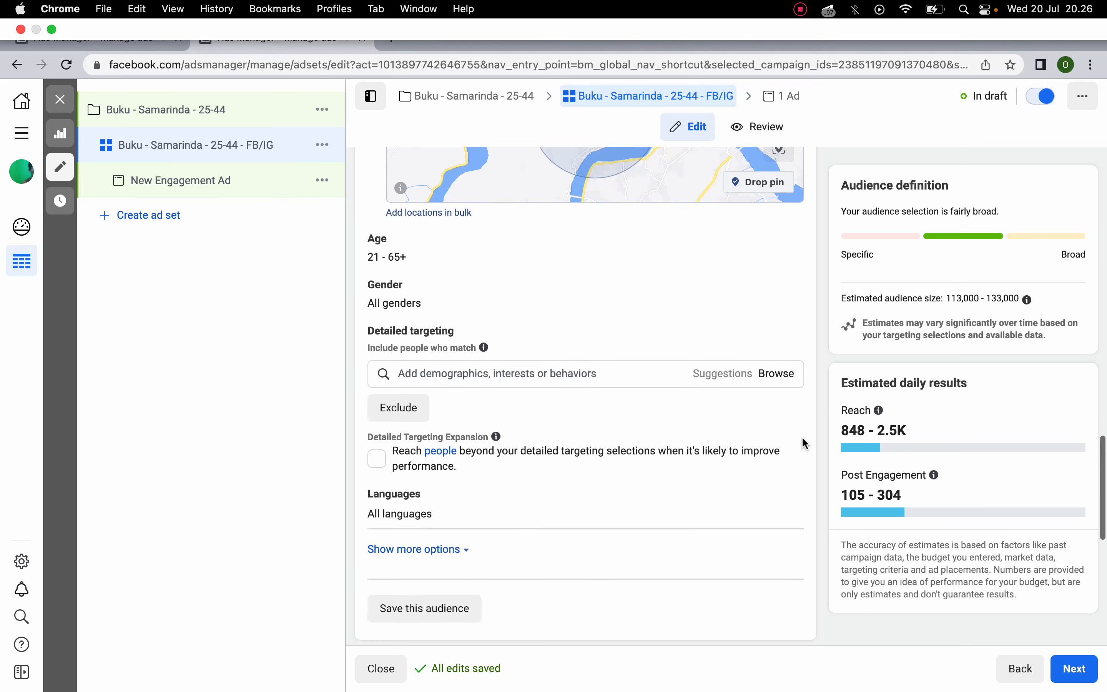
pyautogui.moveTo(477, 350)
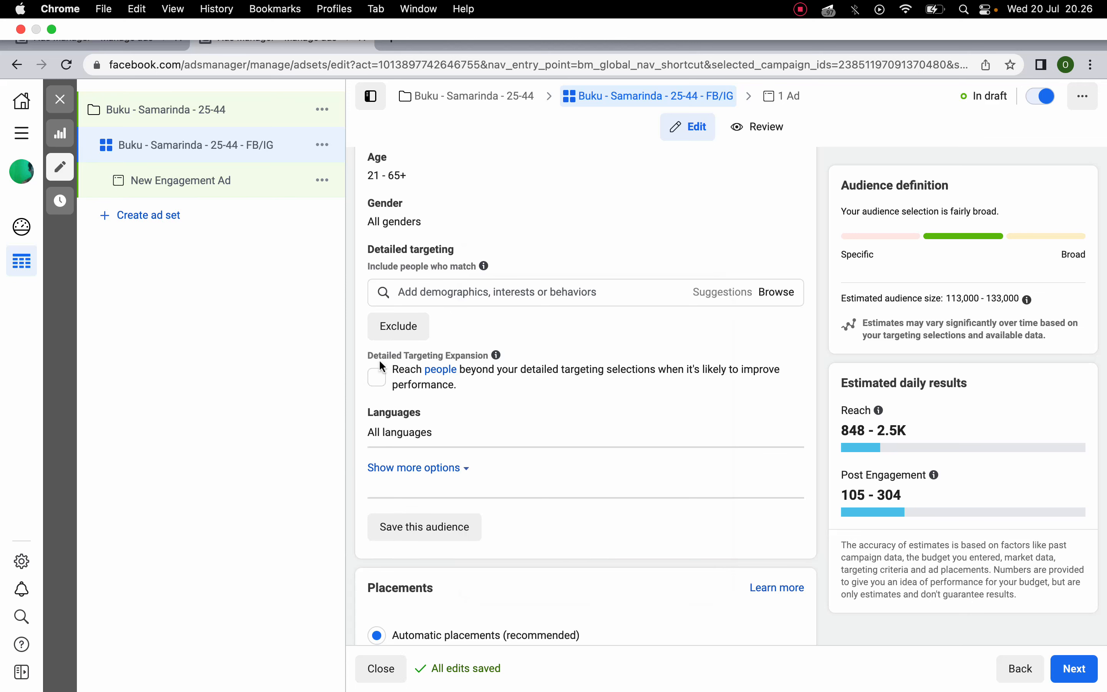
# - Add the Kuliner Indonesia interest to detailed targeting by searching for "kuliner"
pyautogui.click(550, 297)
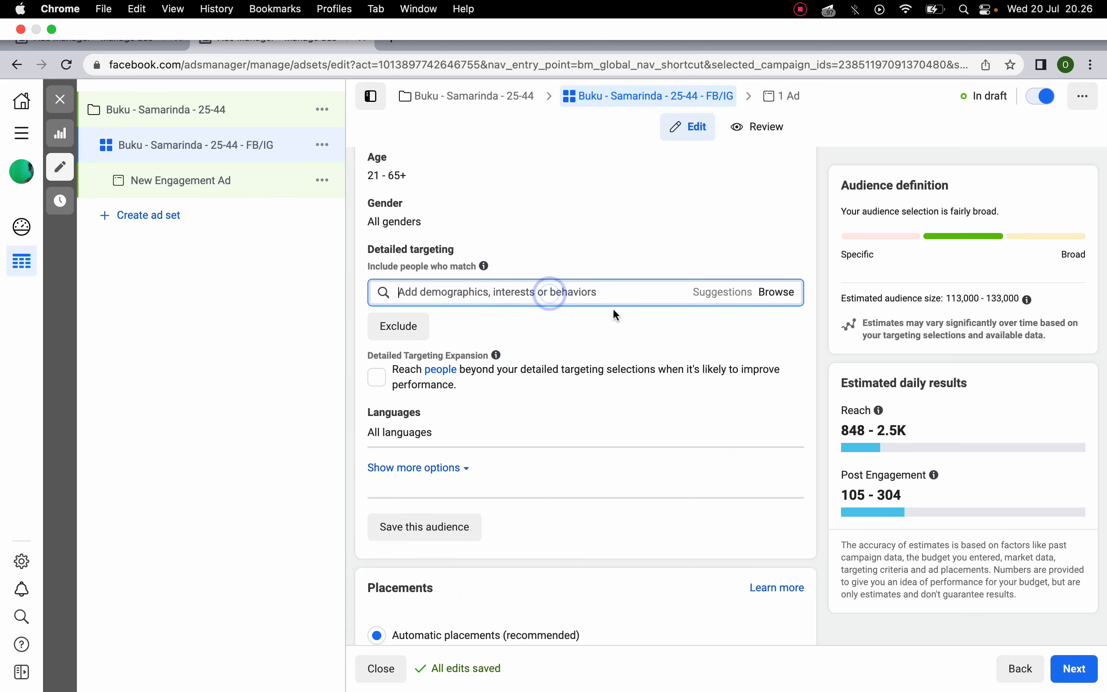
pyautogui.write('k')
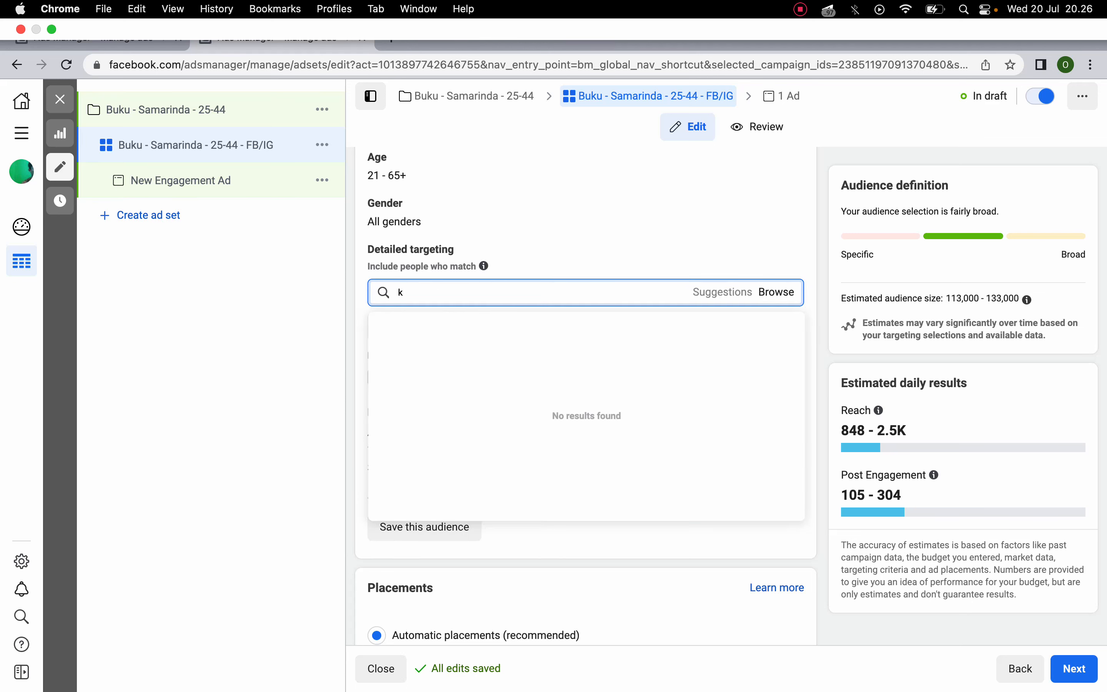
pyautogui.press('BackSpace')
pyautogui.click(964, 295)
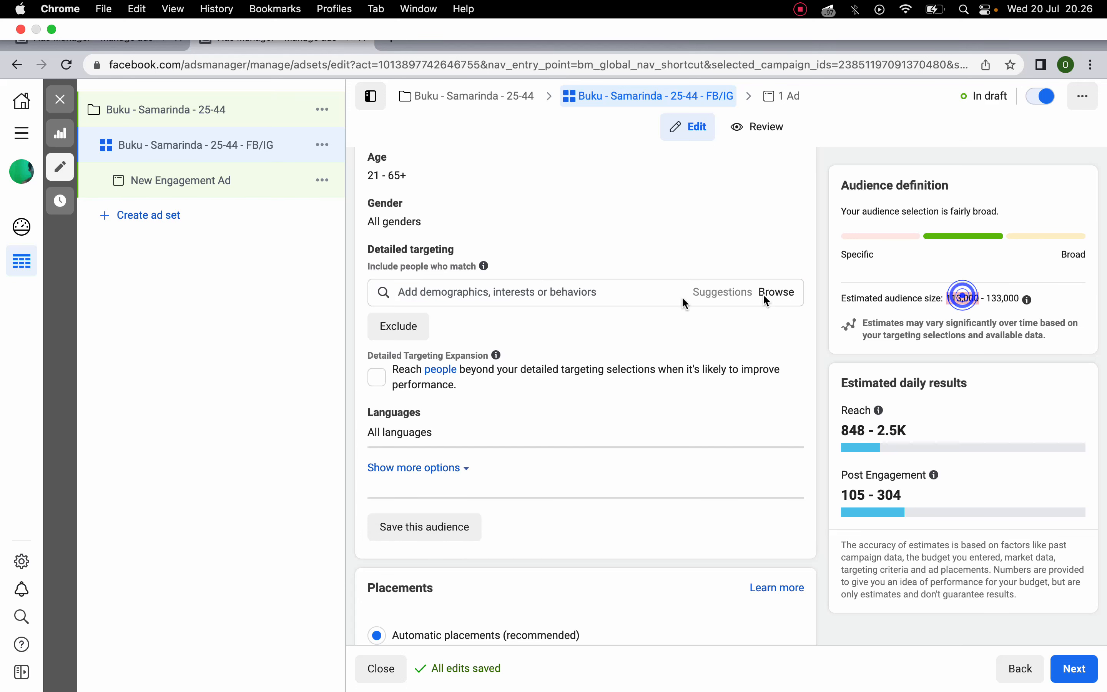
pyautogui.click(618, 293)
pyautogui.write('kuli')
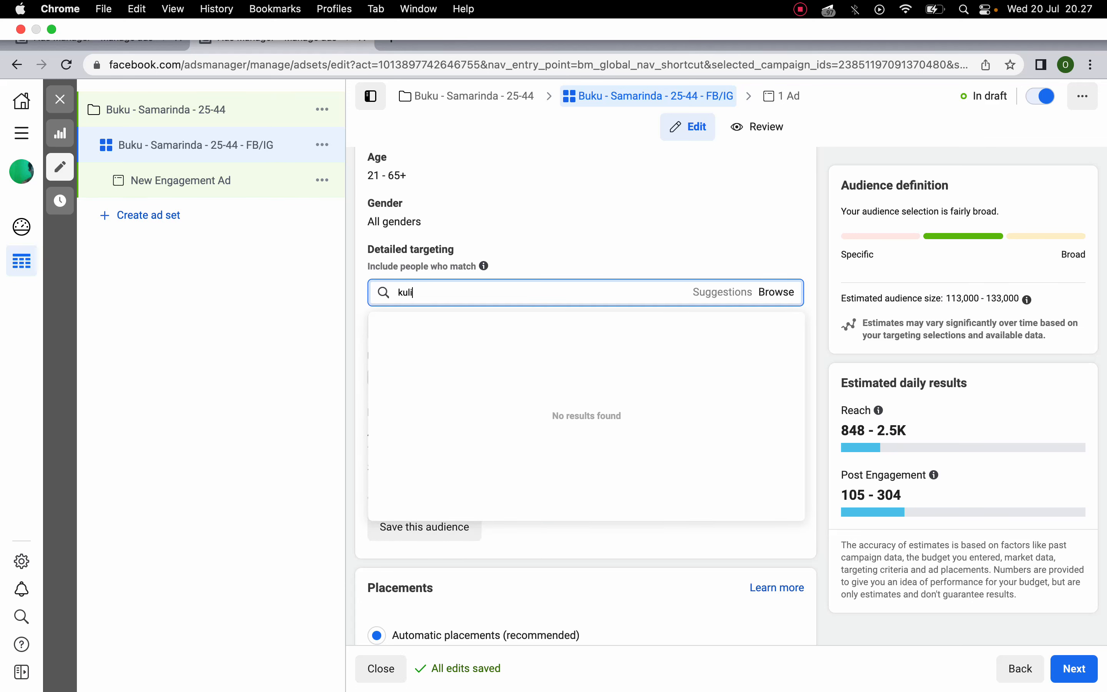
pyautogui.write('ner')
pyautogui.click(527, 322)
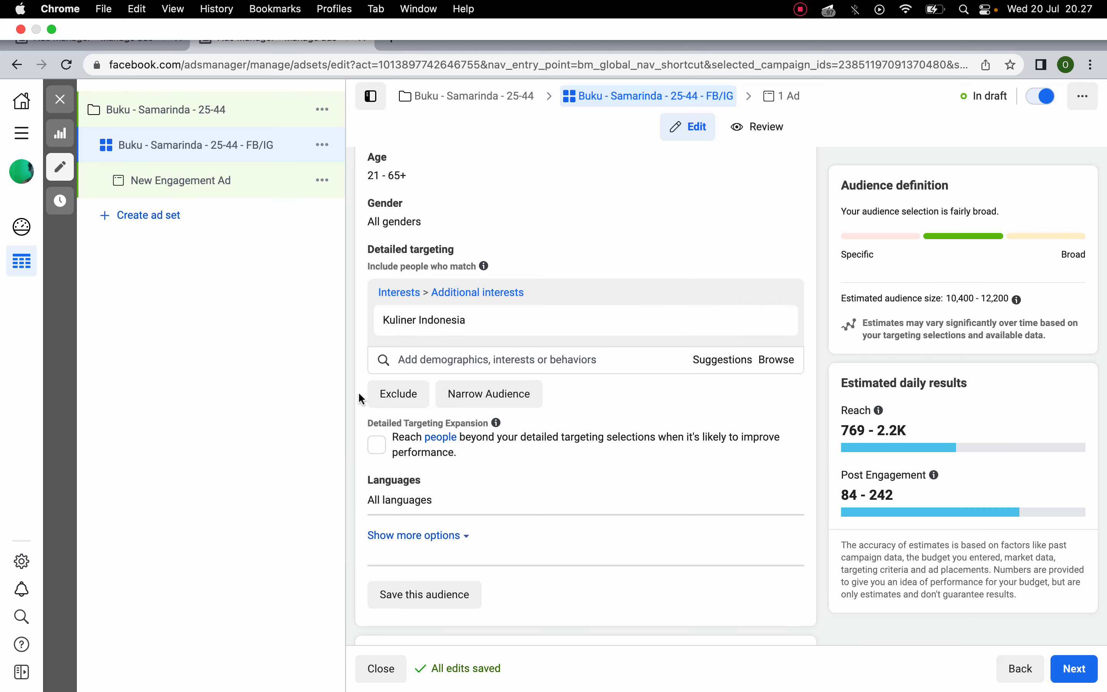
# - Enable detailed targeting expansion to reach people beyond the selected interests, and check the estimated audience size
pyautogui.click(378, 446)
pyautogui.moveTo(778, 320)
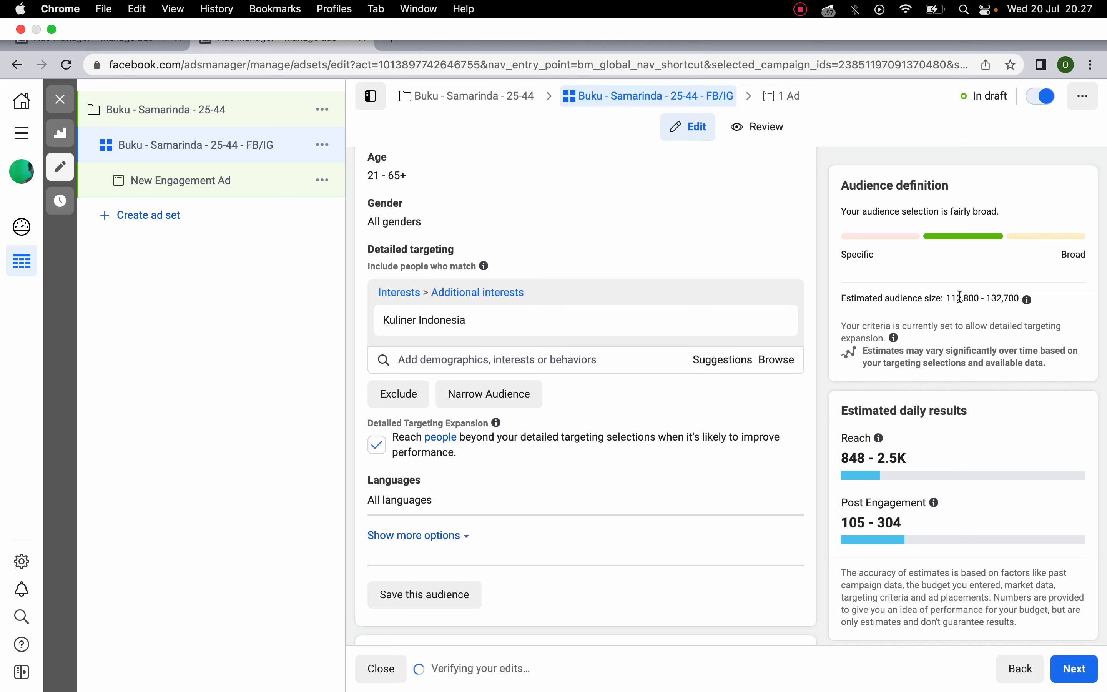
pyautogui.doubleClick(961, 298)
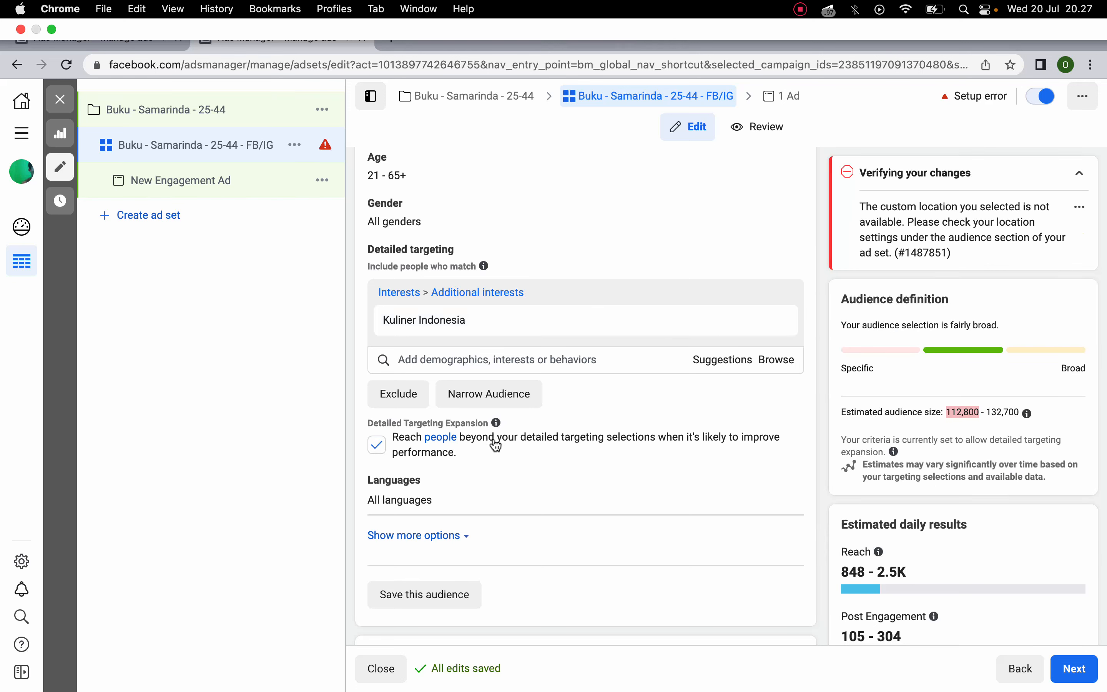
# - Examine the ad set's setup error and the options offered for it, alongside the audience's location settings
pyautogui.moveTo(479, 332)
pyautogui.scroll(4, 1001, 223)
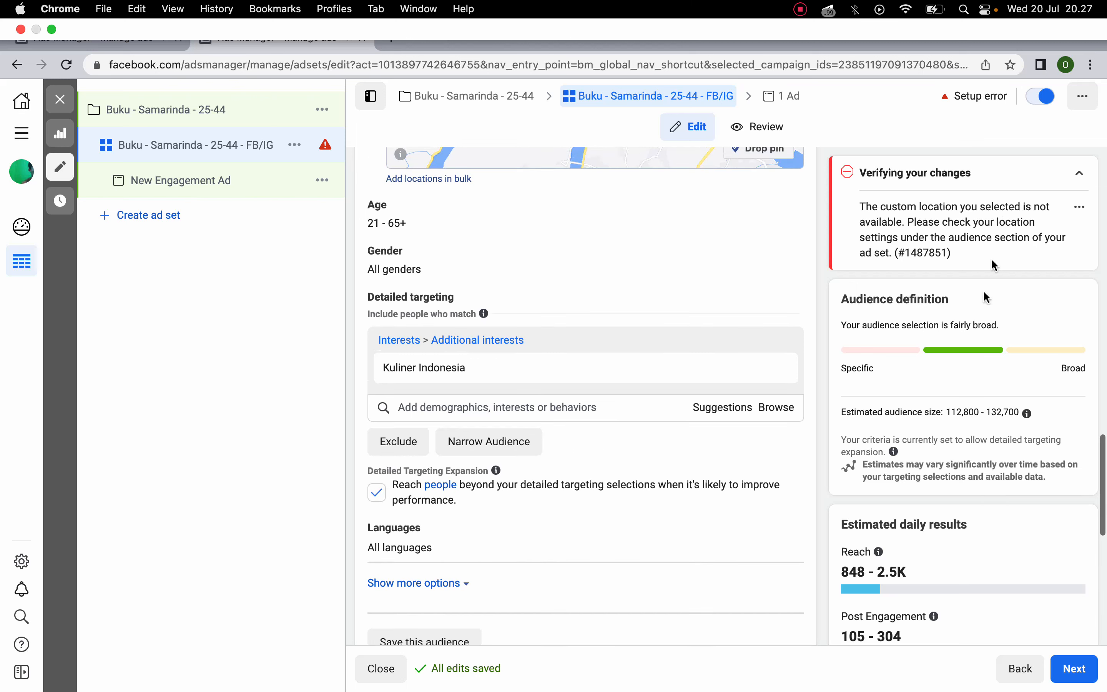
pyautogui.scroll(5, 967, 249)
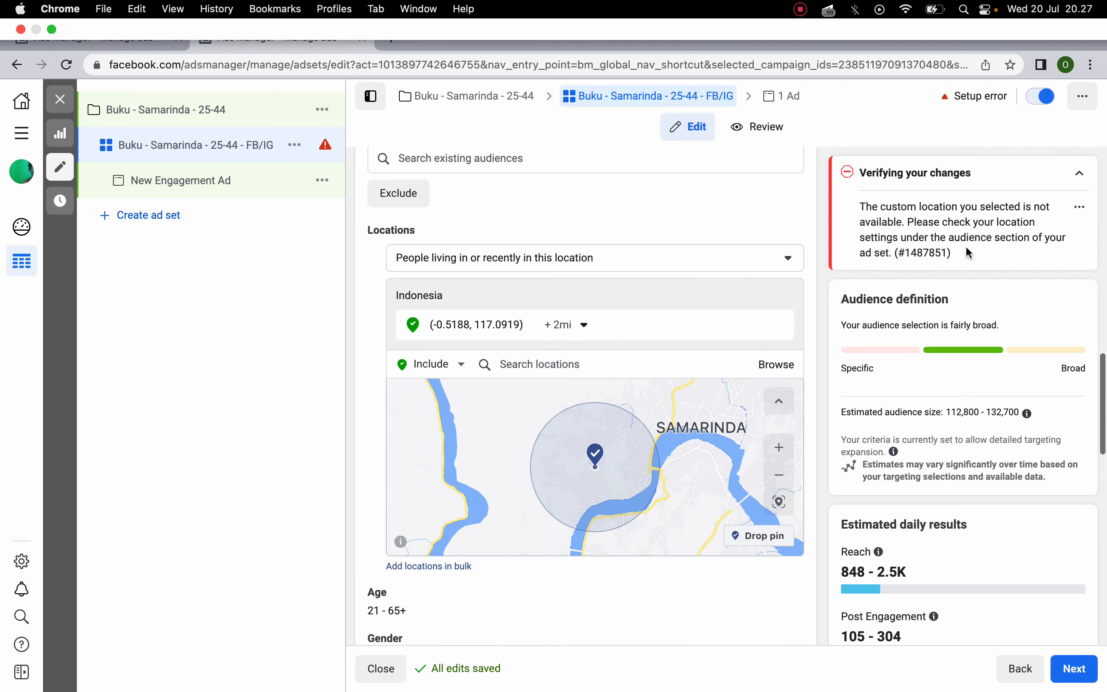
pyautogui.click(1080, 207)
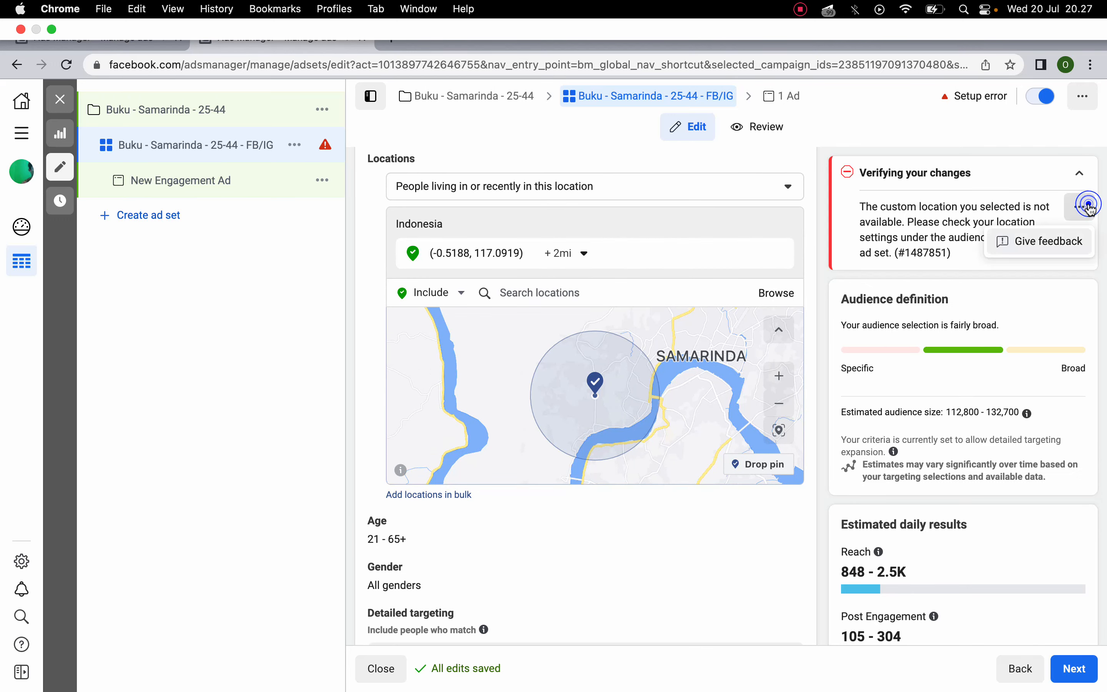
pyautogui.click(939, 217)
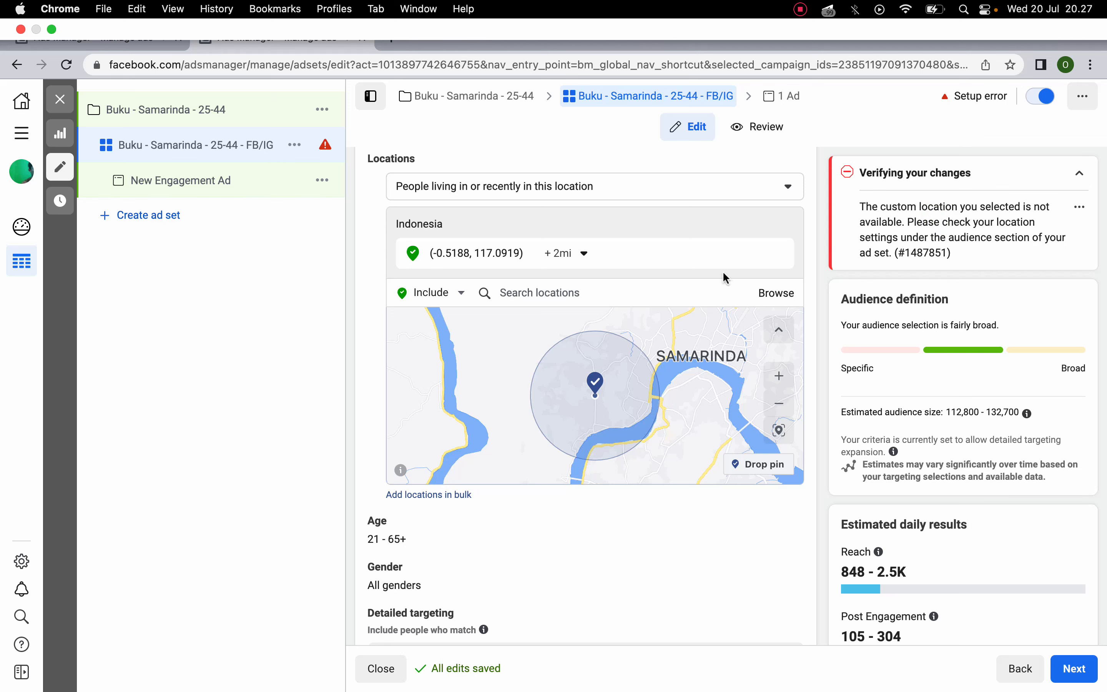
# - Turn off detailed targeting expansion for the ad set's audience
pyautogui.scroll(-2, 716, 394)
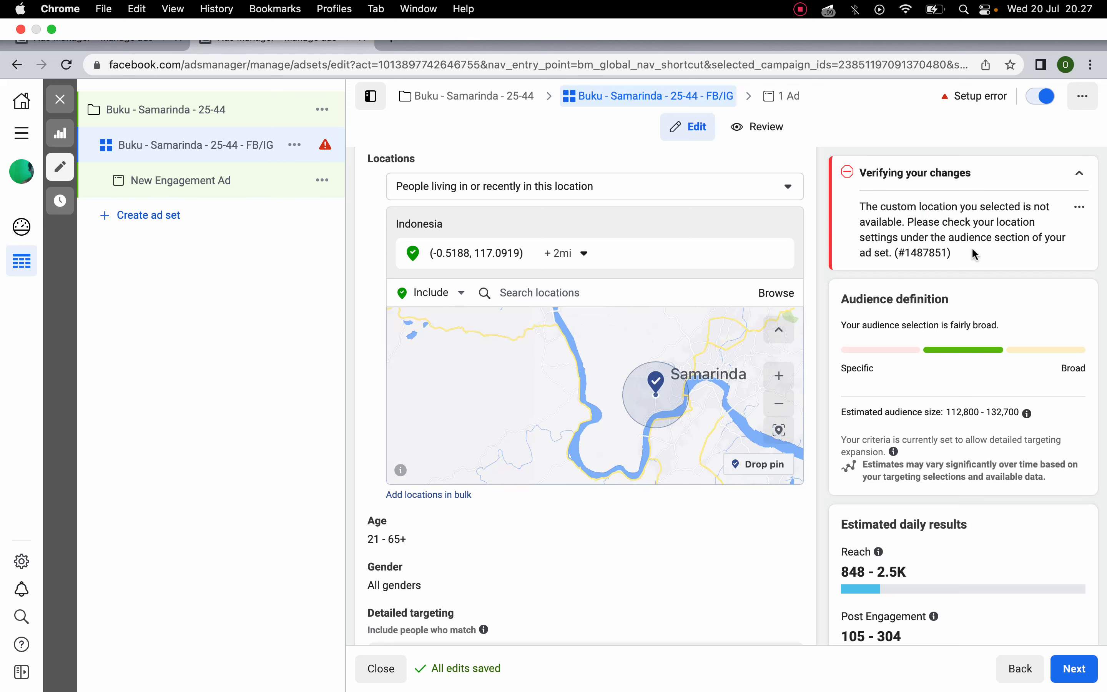
pyautogui.scroll(-4, 864, 545)
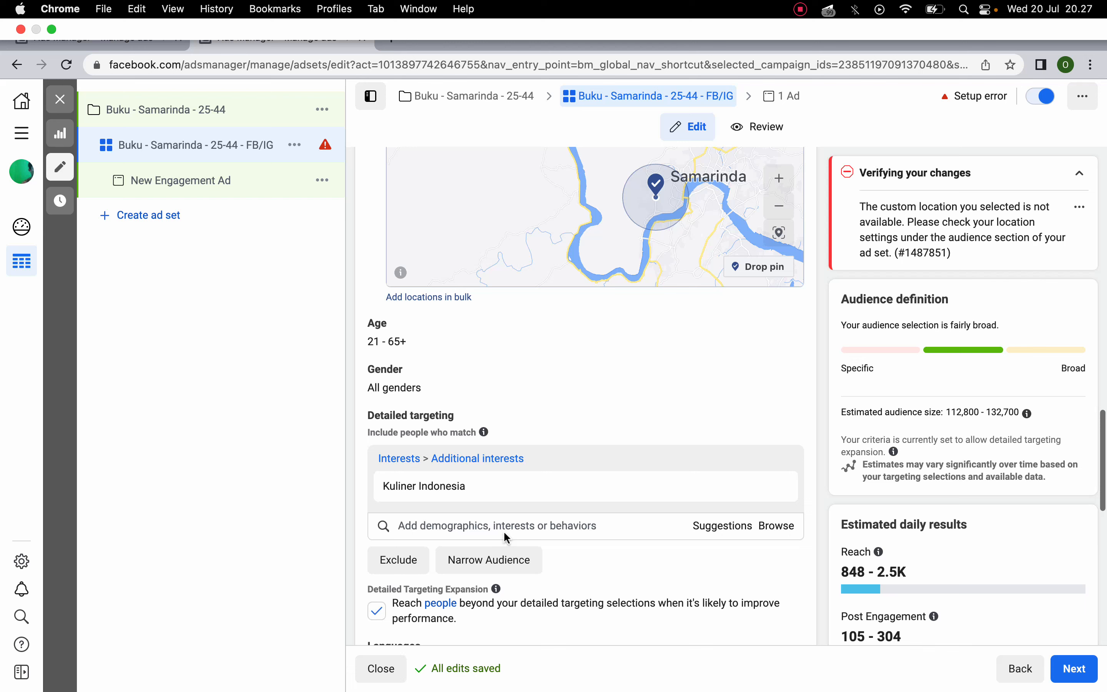
pyautogui.click(375, 613)
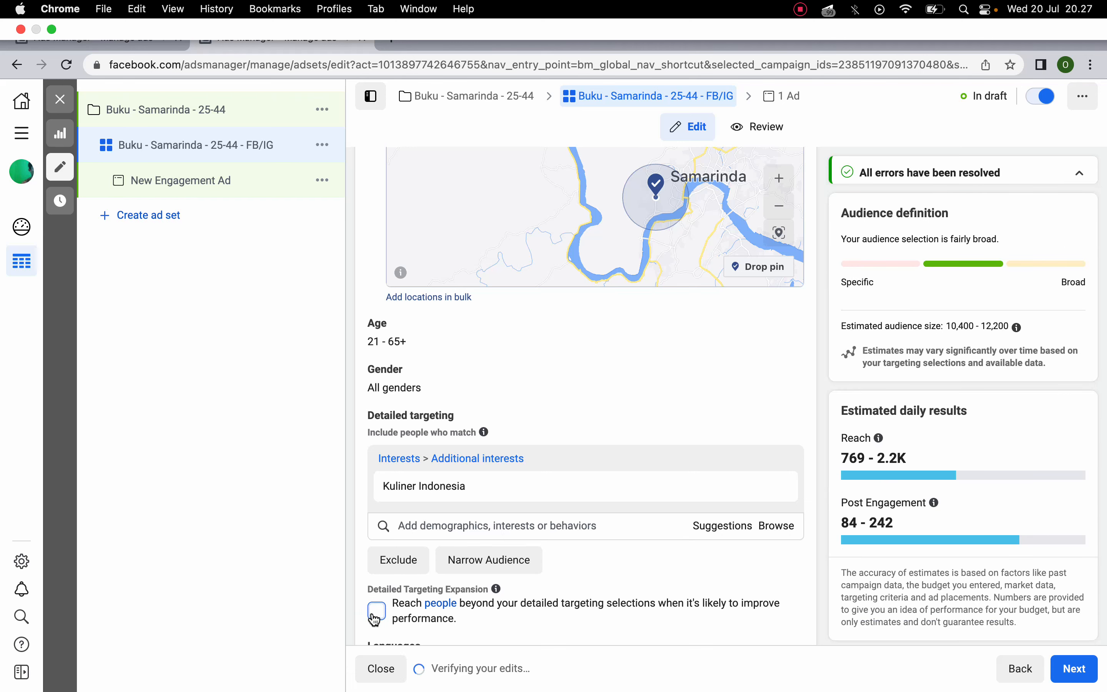
pyautogui.scroll(1, 620, 402)
pyautogui.scroll(6, 619, 403)
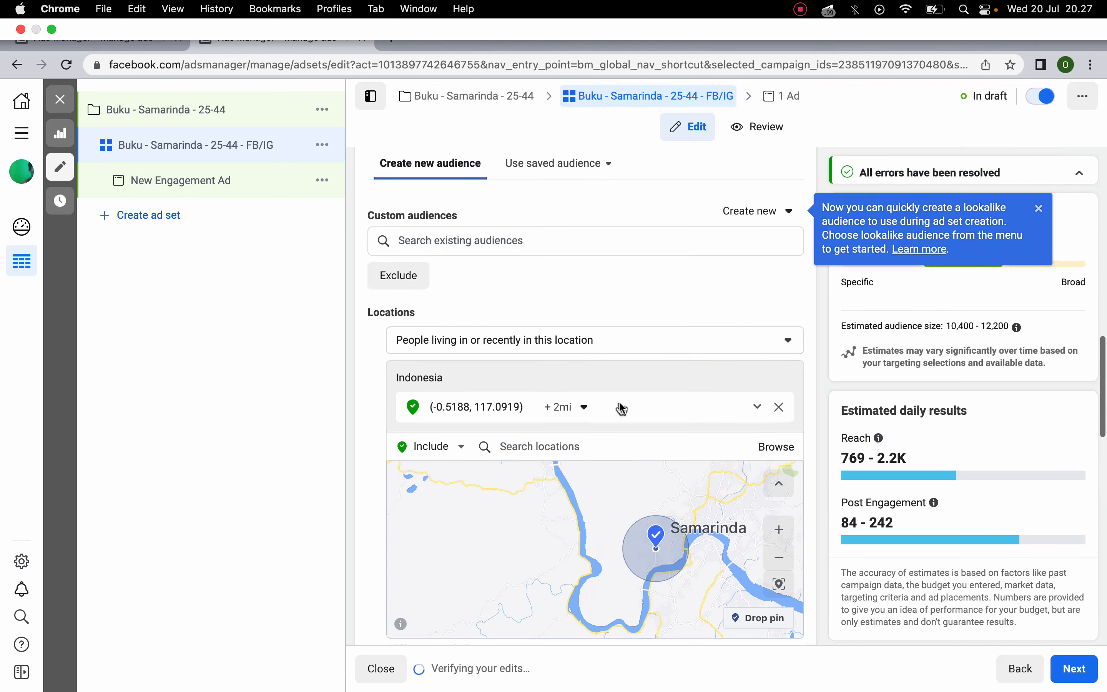
# - Remove the Kuliner Indonesia interest from the audience's detailed targeting
pyautogui.scroll(-4, 619, 403)
pyautogui.scroll(1, 620, 403)
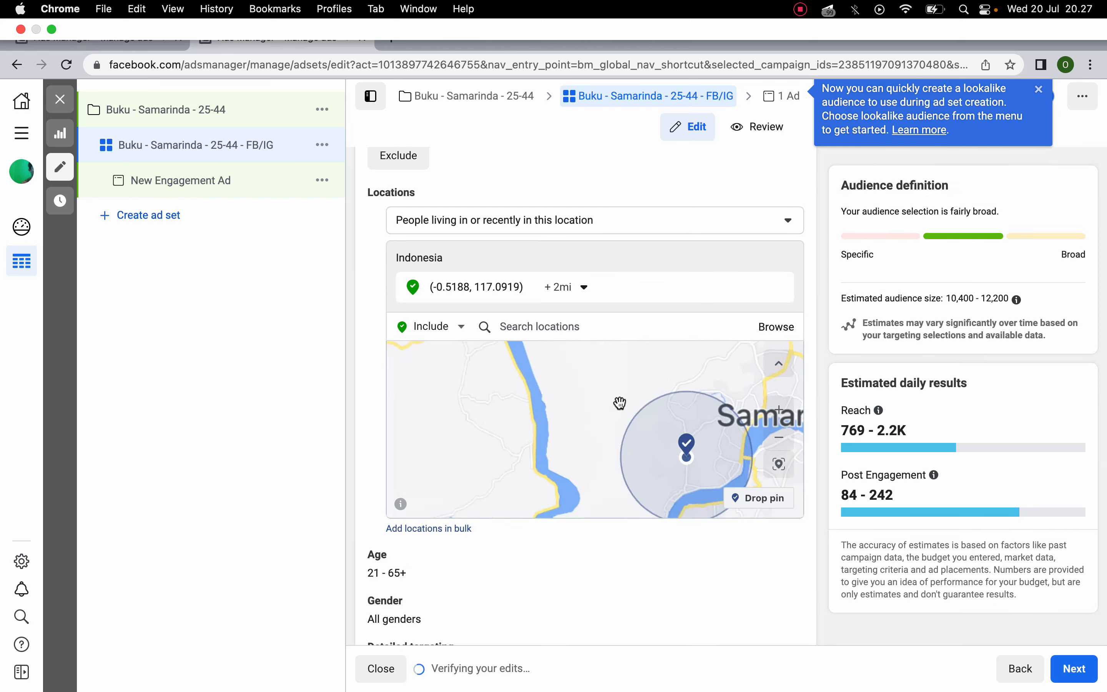
pyautogui.scroll(-6, 612, 534)
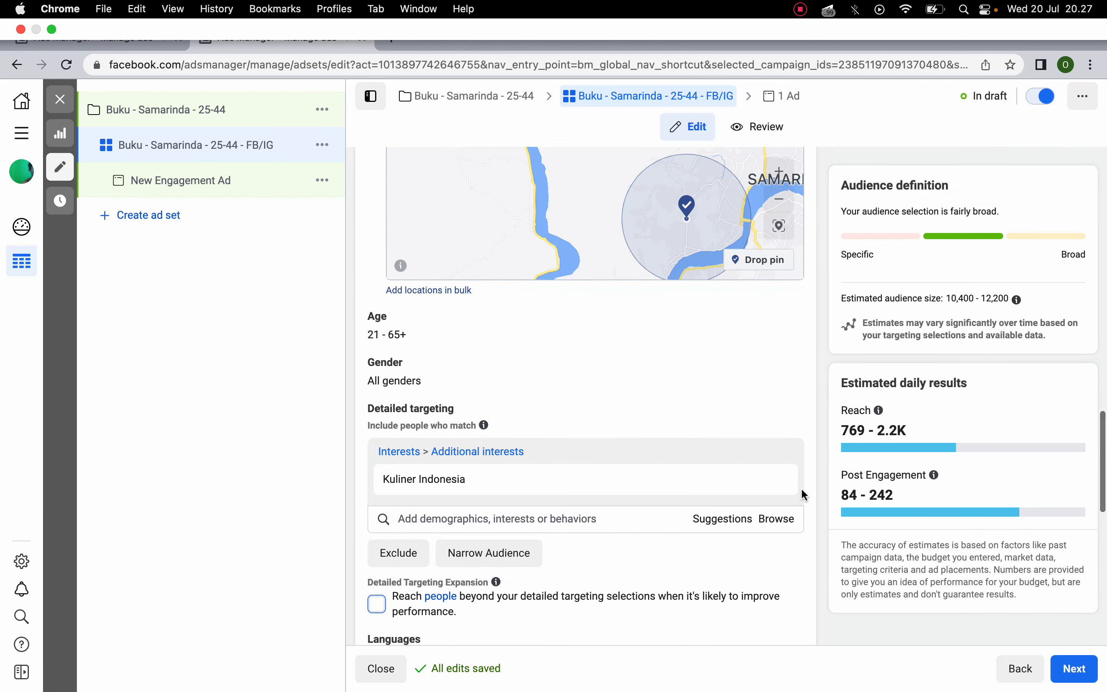
pyautogui.click(778, 481)
# - Switch the ad set from automatic to manual placements
pyautogui.scroll(-6, 603, 502)
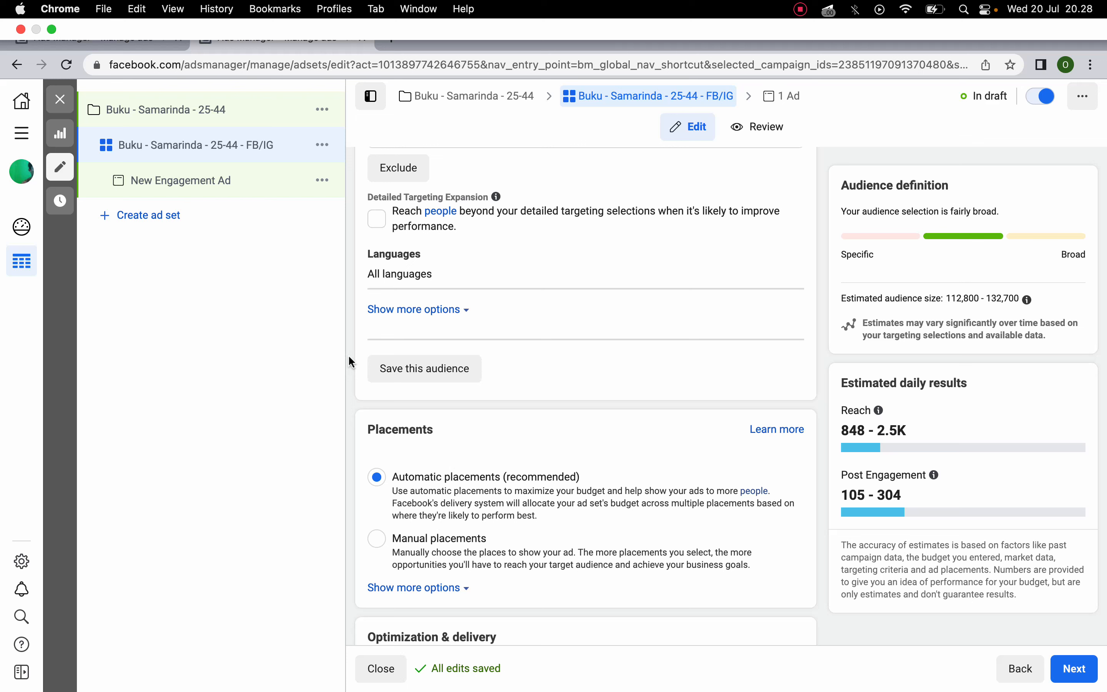
pyautogui.click(378, 539)
pyautogui.scroll(-3, 353, 467)
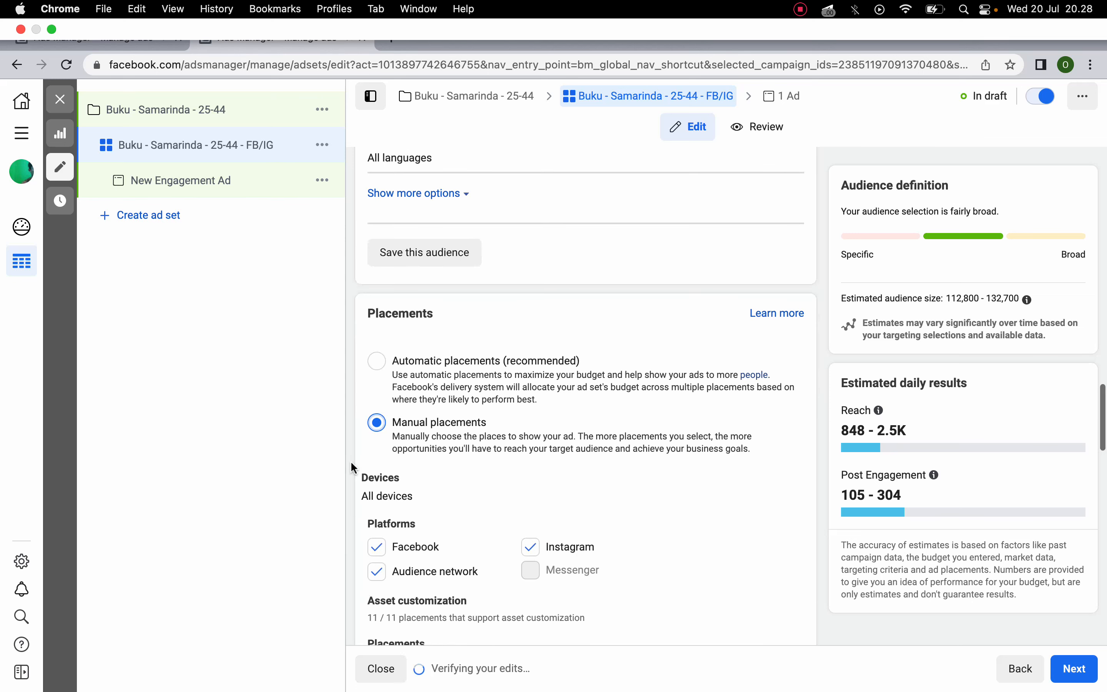
pyautogui.scroll(-1, 351, 460)
# - Limit the placement devices to Mobile by excluding Desktop
pyautogui.moveTo(463, 474)
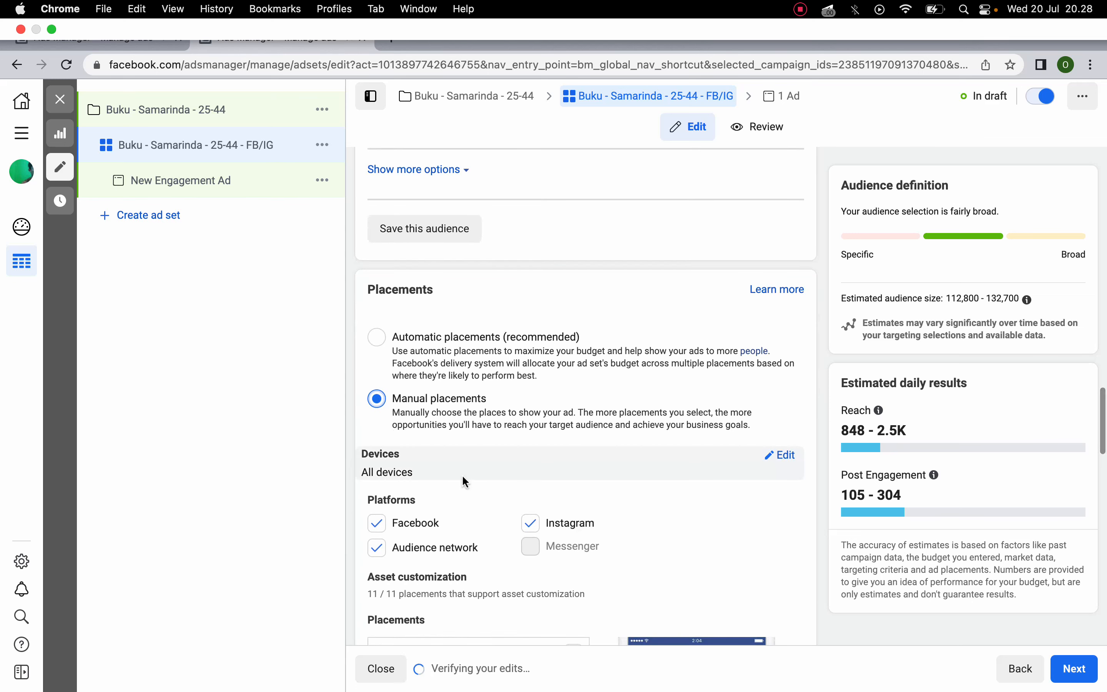
pyautogui.click(786, 457)
pyautogui.click(524, 476)
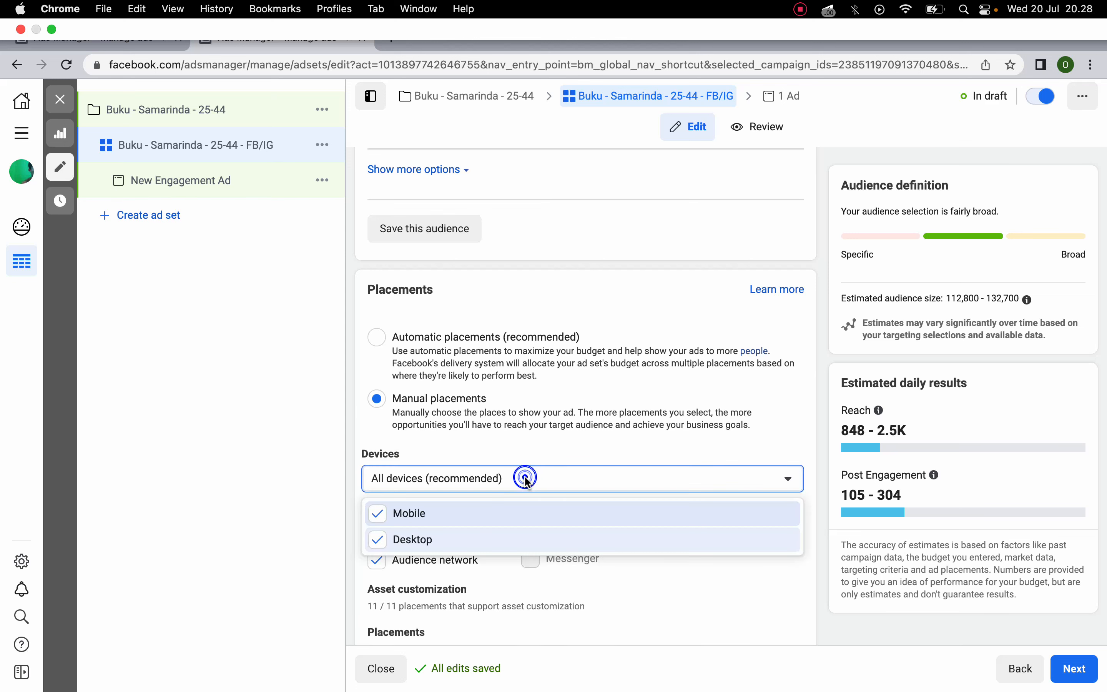
pyautogui.click(421, 540)
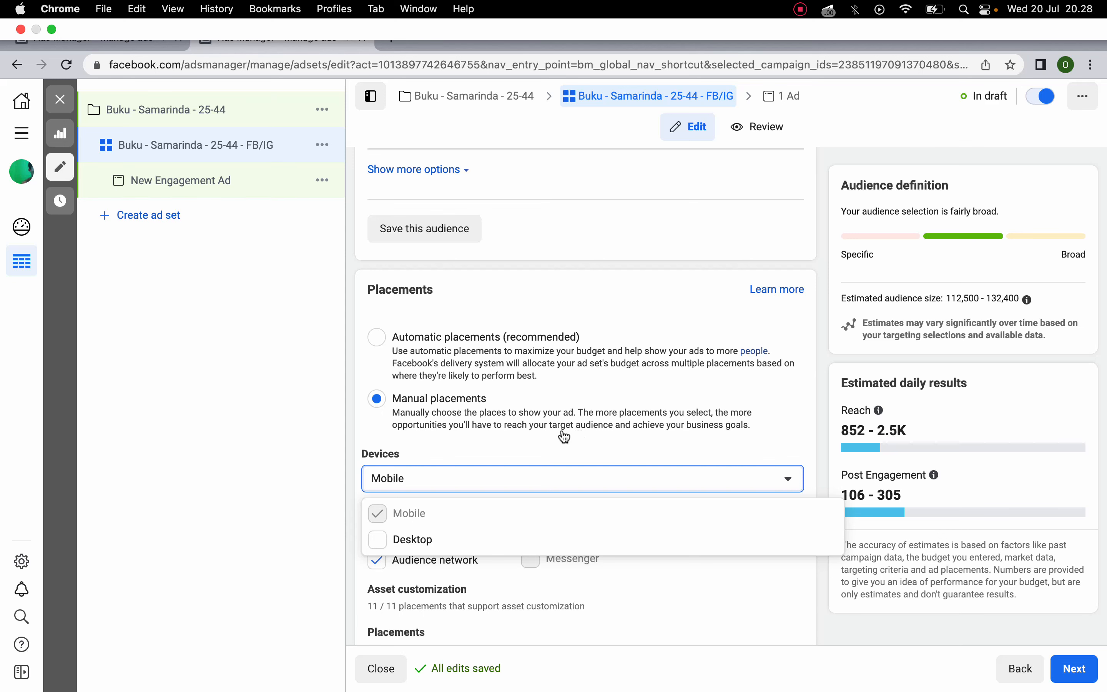
pyautogui.click(311, 421)
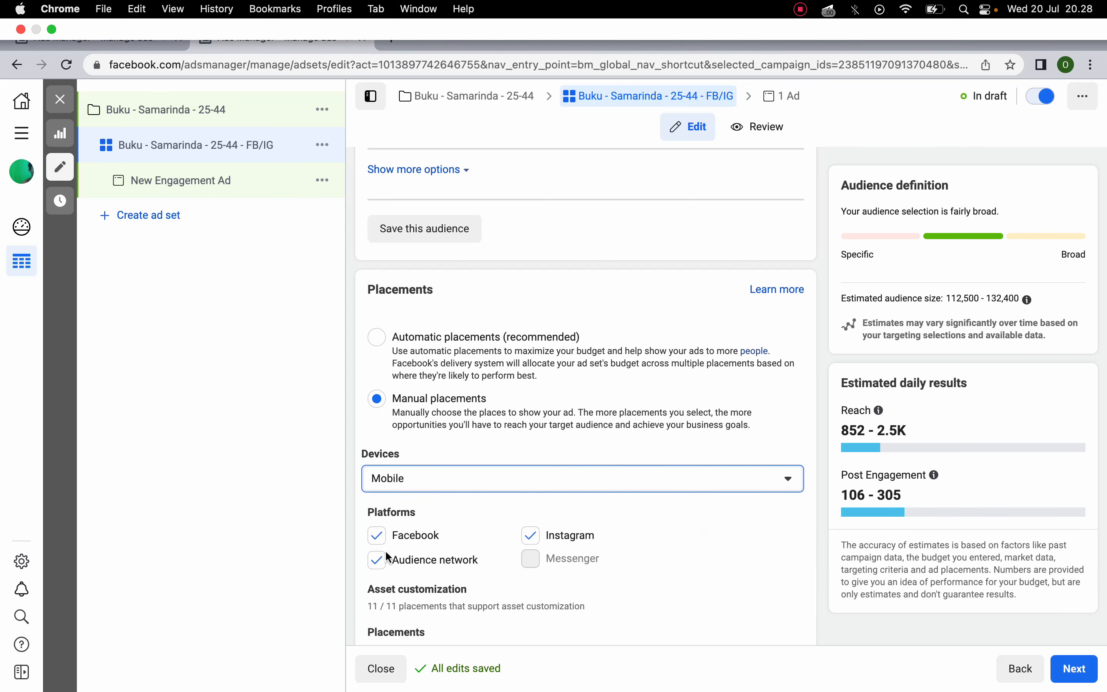
# - Exclude Audience network from the placement platforms
pyautogui.scroll(-2, 388, 555)
pyautogui.scroll(-1, 385, 550)
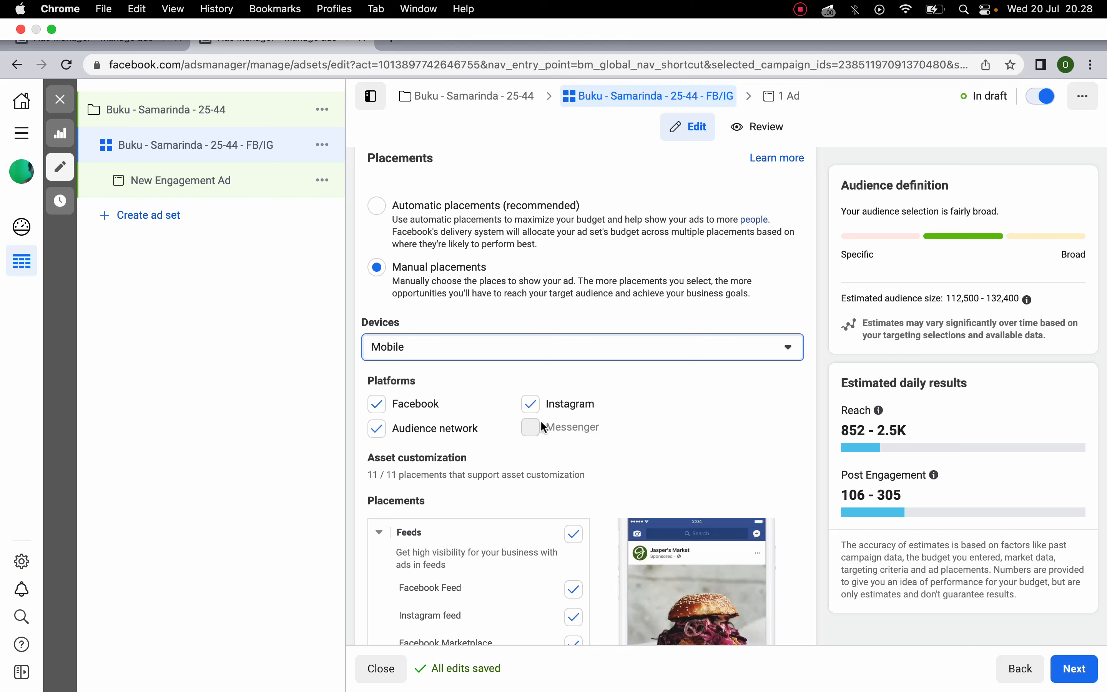
pyautogui.click(375, 437)
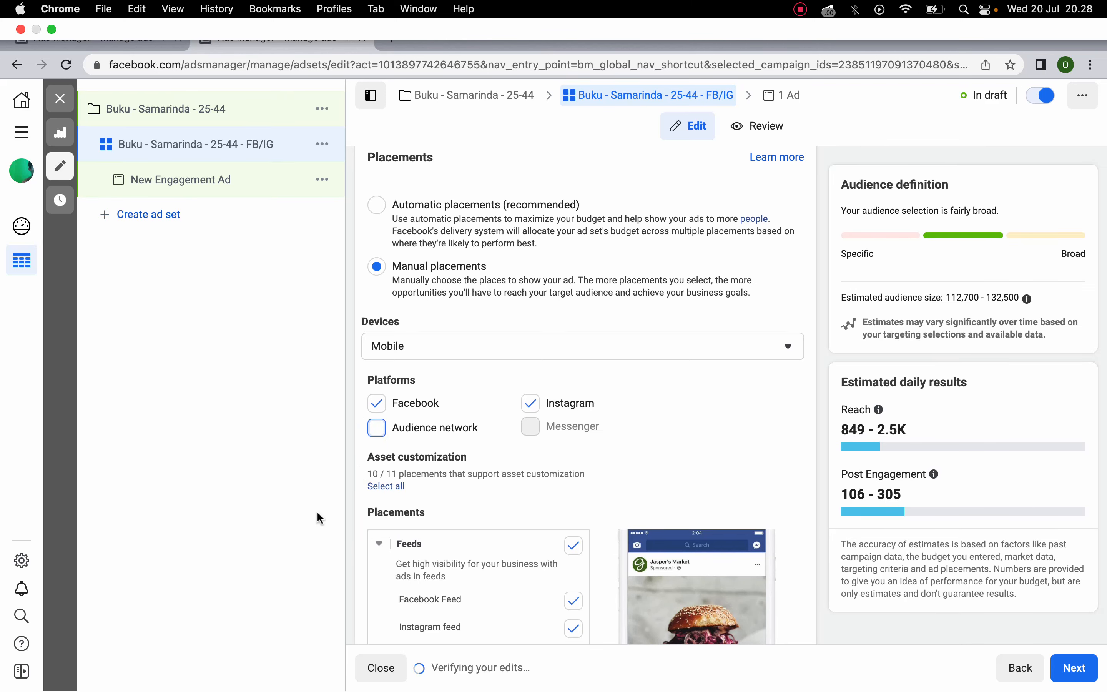
# - Exclude the In-stream placement group, including Facebook in-stream videos, from the manual placements
pyautogui.scroll(-4, 513, 501)
pyautogui.scroll(-2, 513, 501)
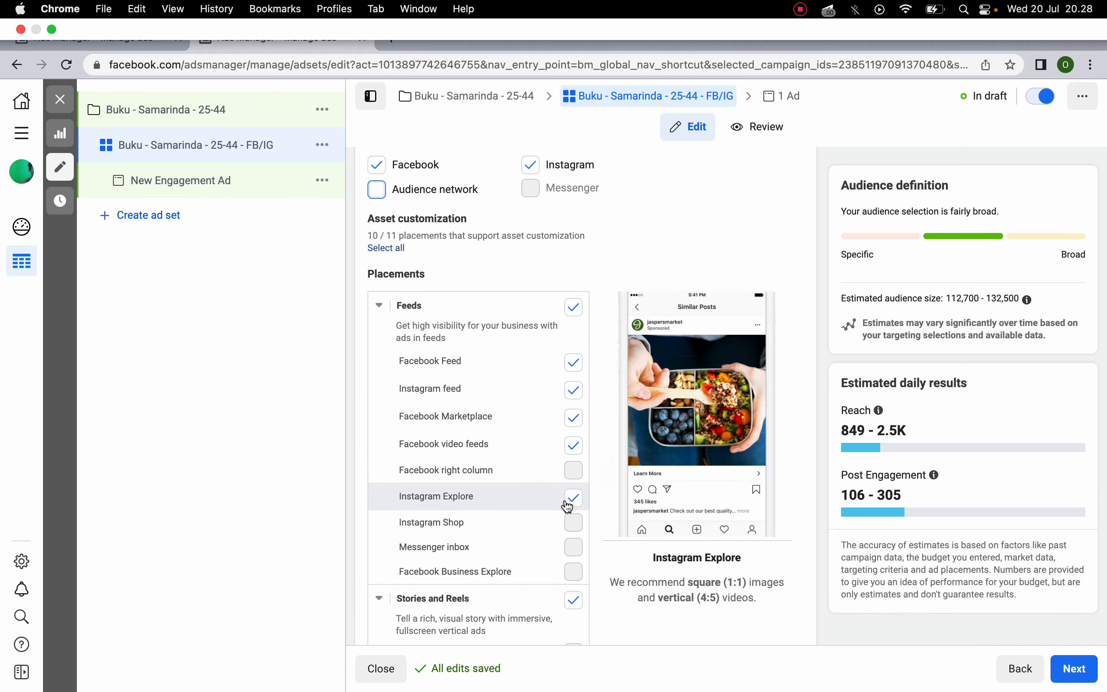
pyautogui.scroll(-3, 567, 503)
pyautogui.scroll(-4, 567, 504)
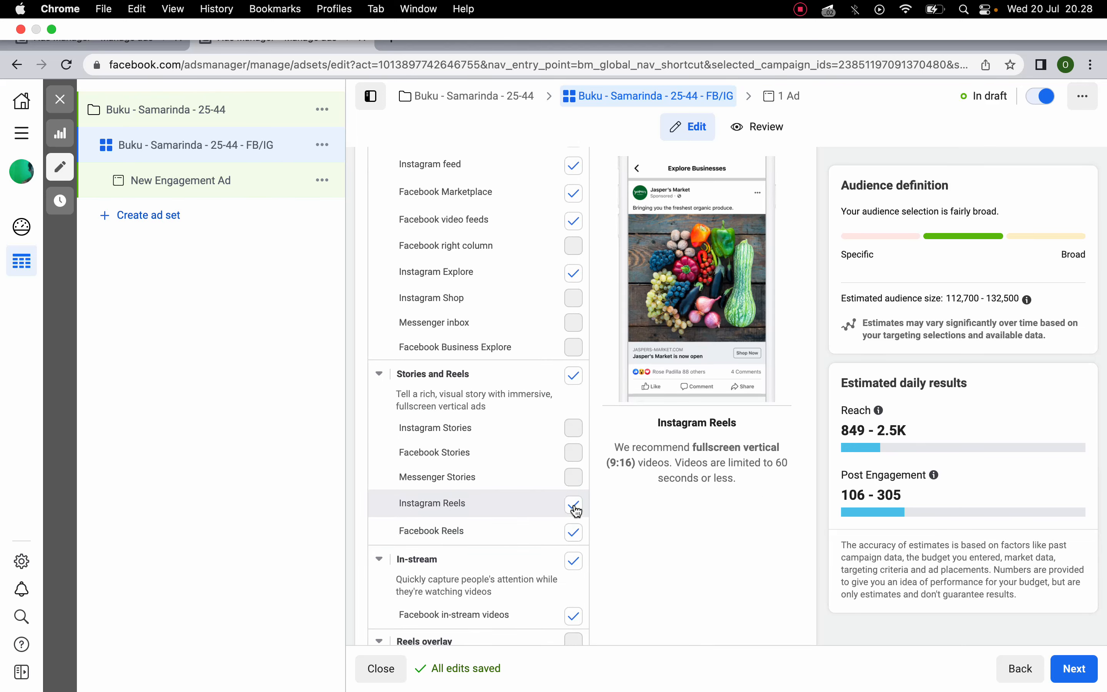
pyautogui.scroll(-2, 575, 506)
pyautogui.click(574, 498)
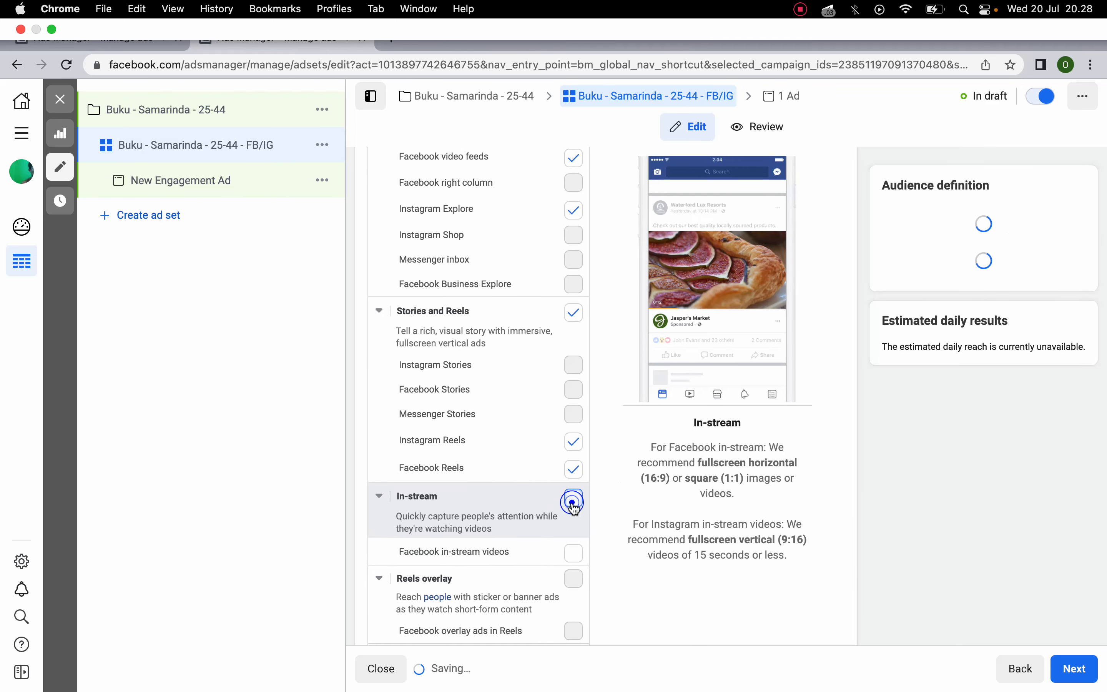
# - Exclude the Search and In-article placement groups from the manual placements
pyautogui.scroll(-2, 575, 508)
pyautogui.scroll(-2, 575, 508)
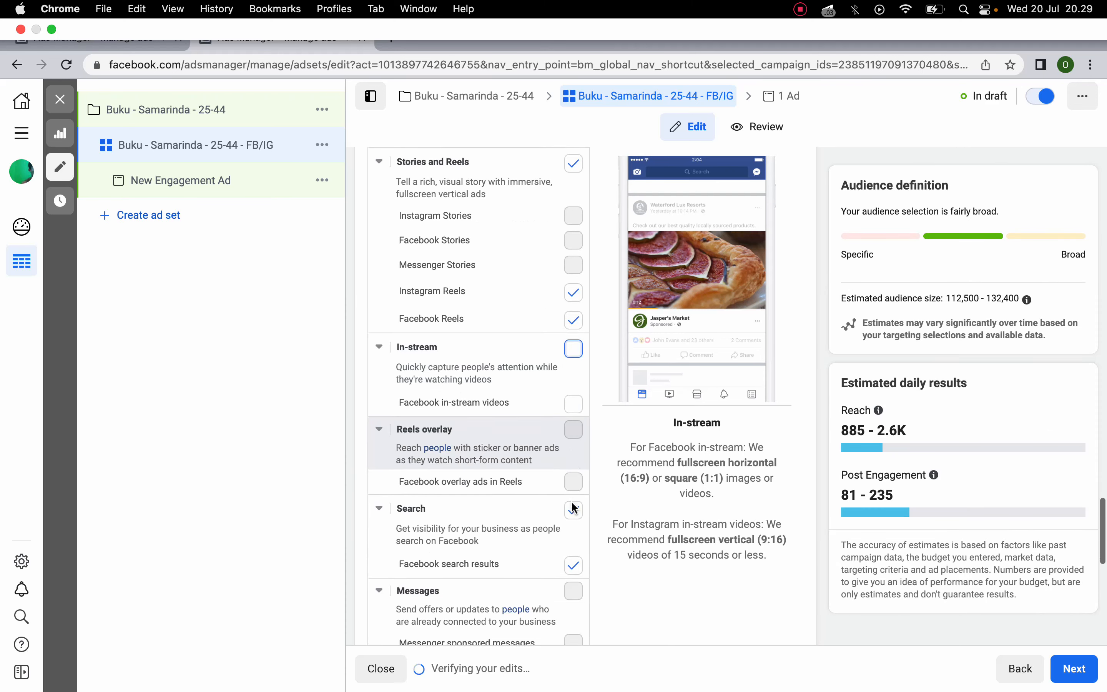
pyautogui.click(573, 515)
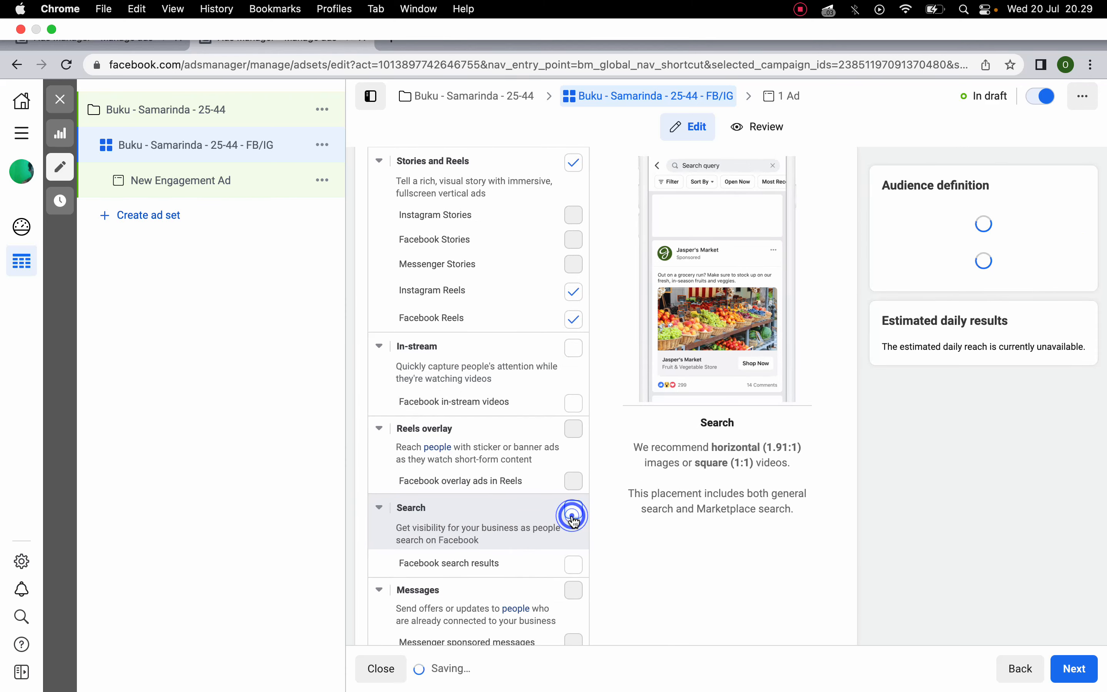
pyautogui.scroll(-3, 571, 514)
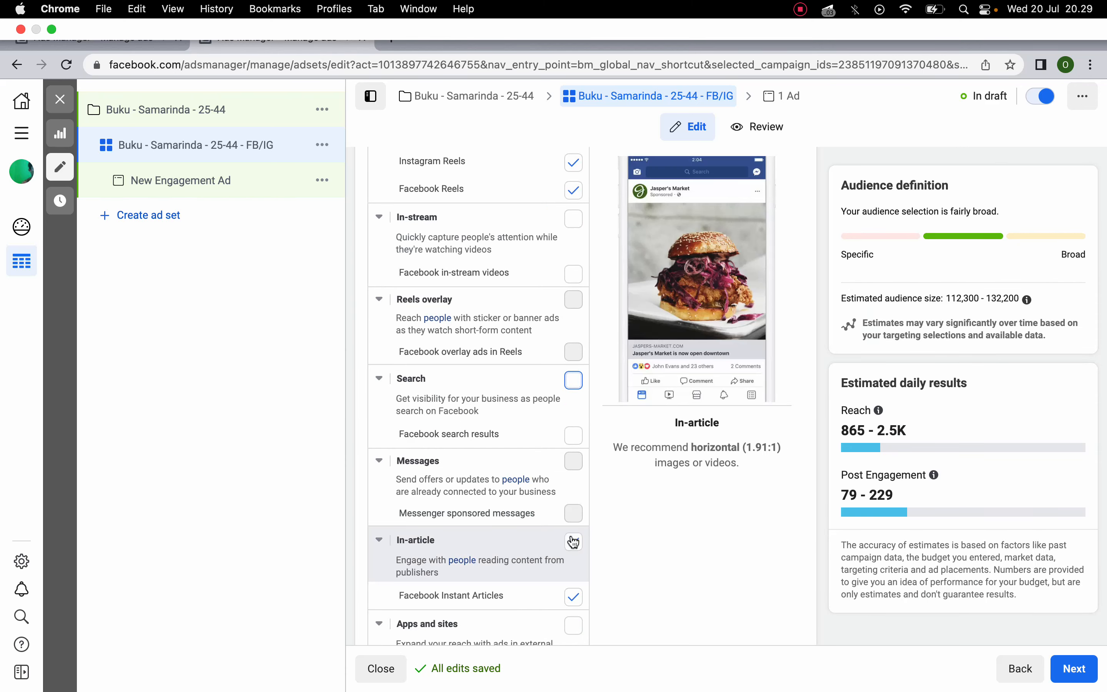
pyautogui.click(572, 540)
# - Review the whole ad set, from its name and conversion location through audience and placements to optimization and delivery
pyautogui.scroll(-6, 571, 538)
pyautogui.scroll(12, 571, 536)
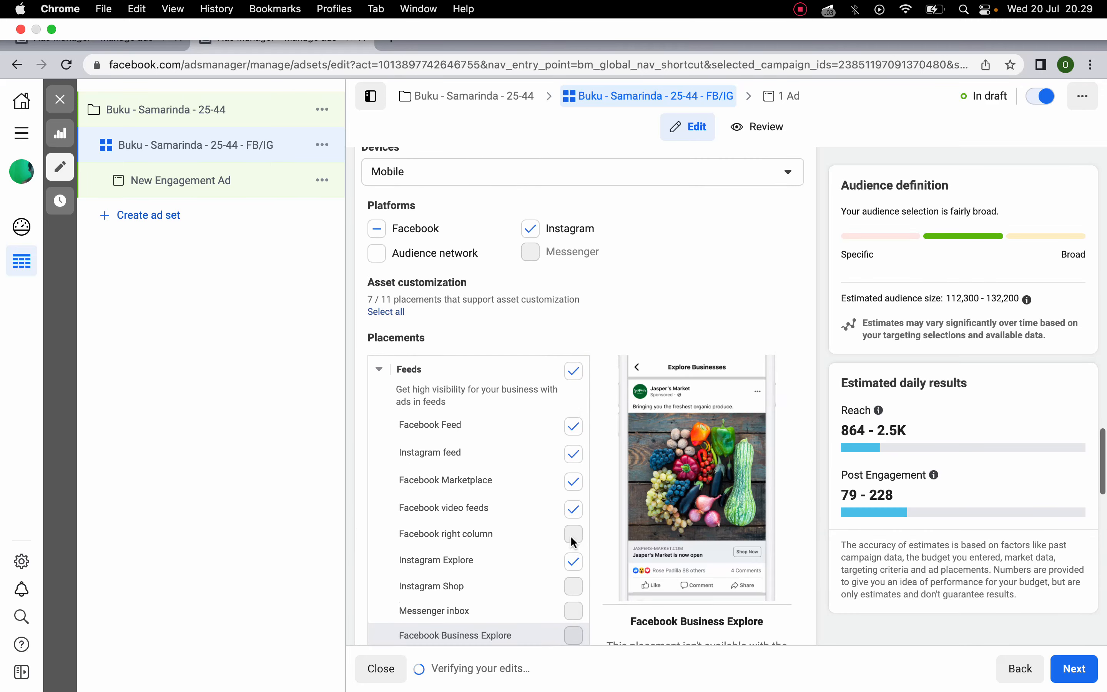
pyautogui.scroll(-13, 571, 535)
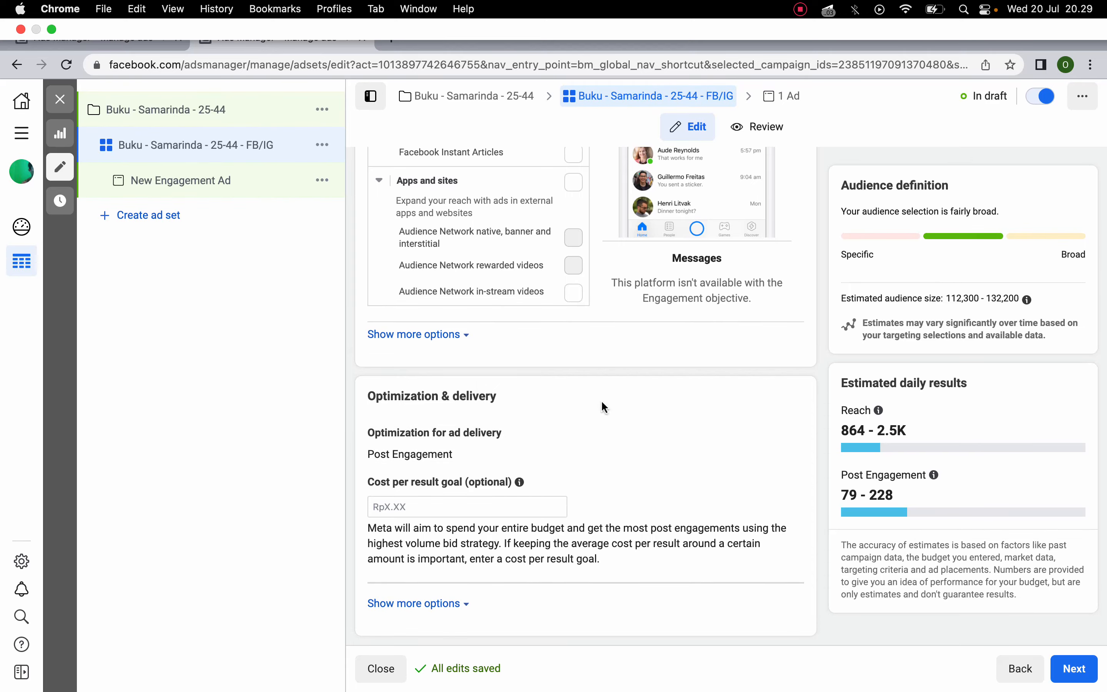
pyautogui.scroll(15, 602, 403)
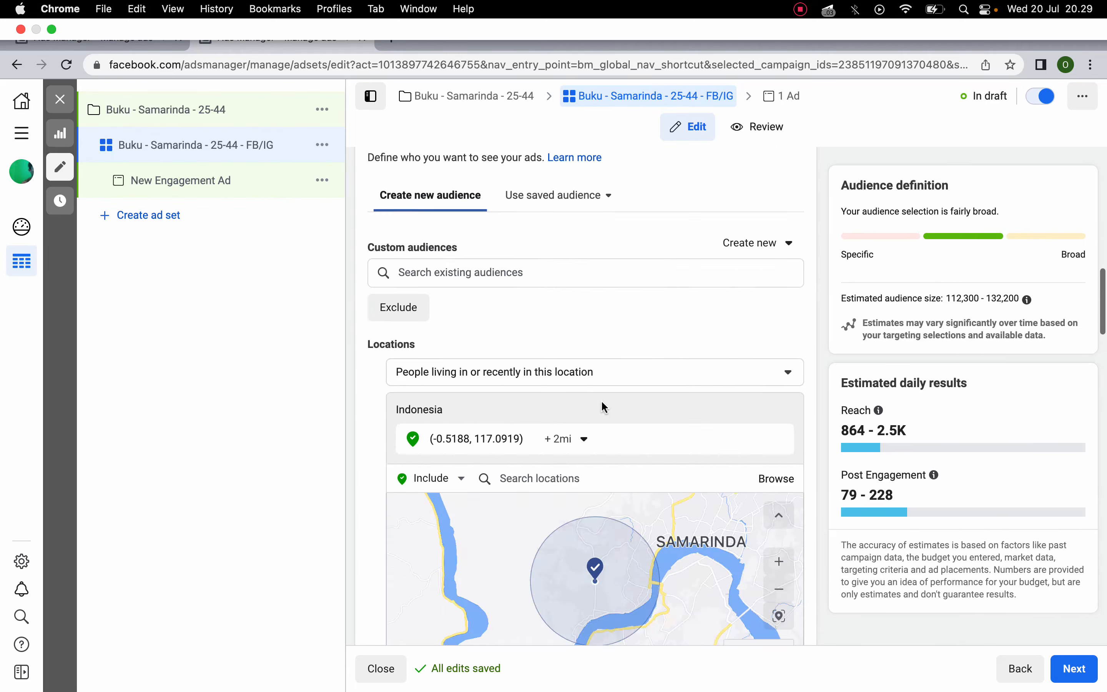
pyautogui.scroll(-15, 604, 407)
pyautogui.scroll(6, 604, 407)
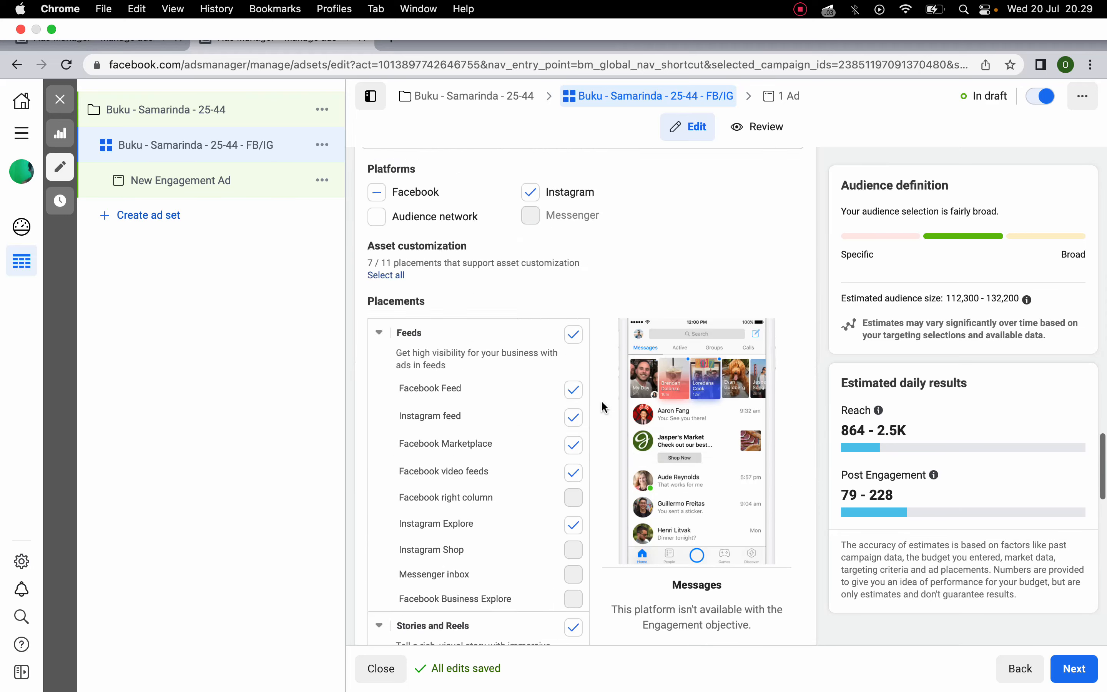
pyautogui.scroll(20, 601, 403)
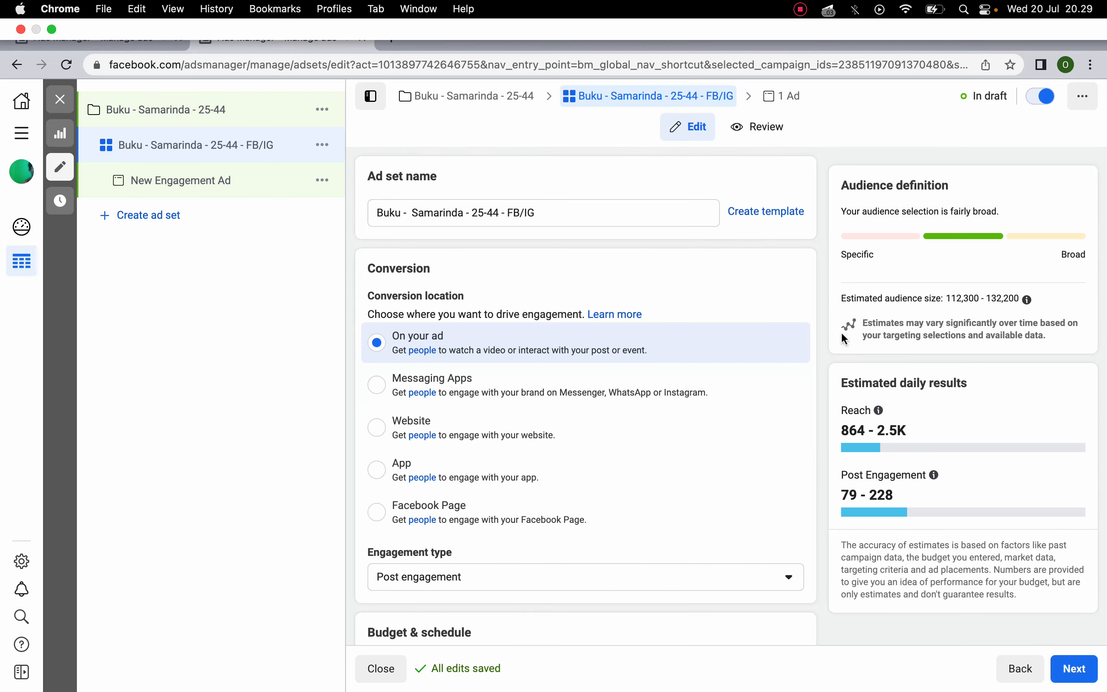
pyautogui.scroll(-15, 934, 475)
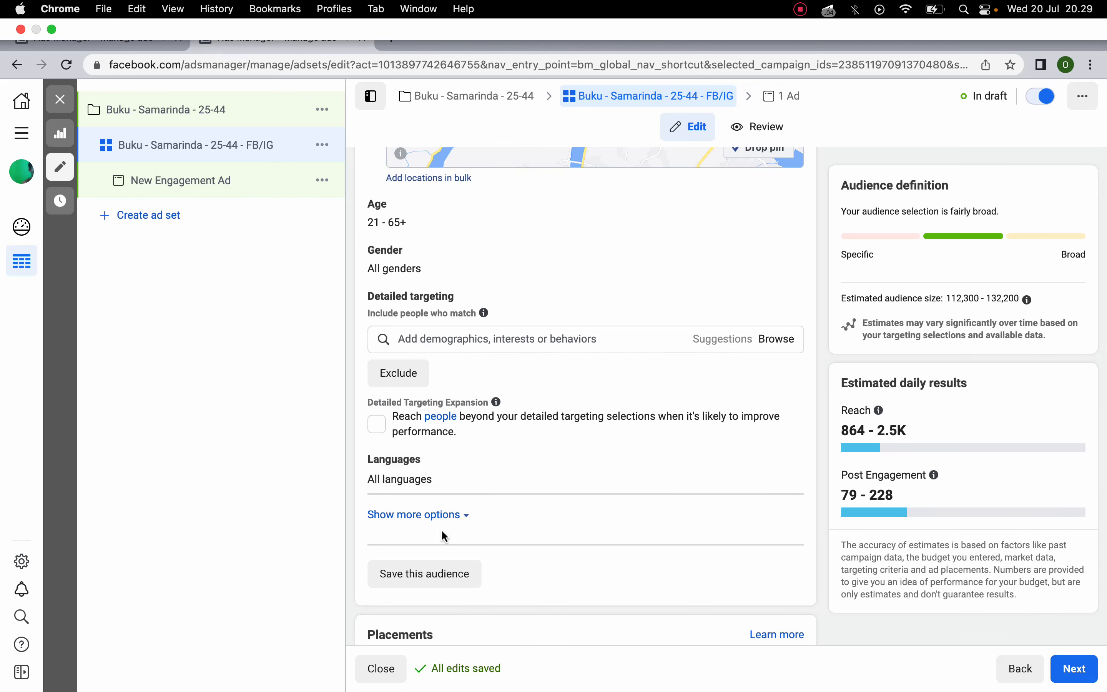
pyautogui.scroll(15, 661, 262)
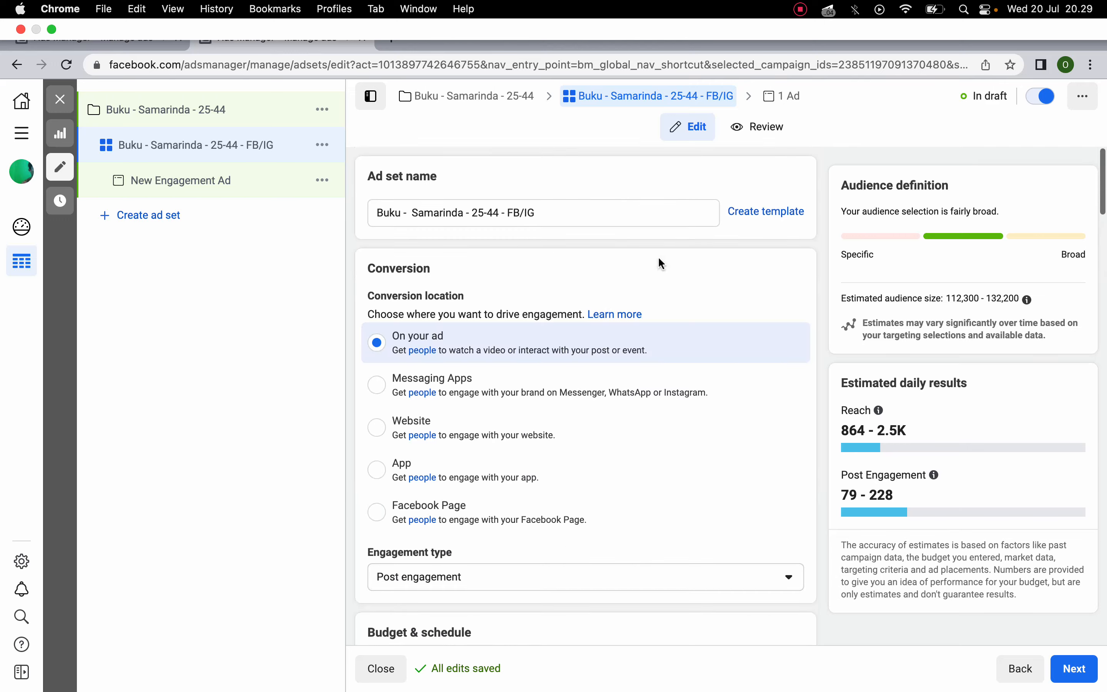
pyautogui.scroll(-10, 661, 262)
pyautogui.scroll(-15, 662, 262)
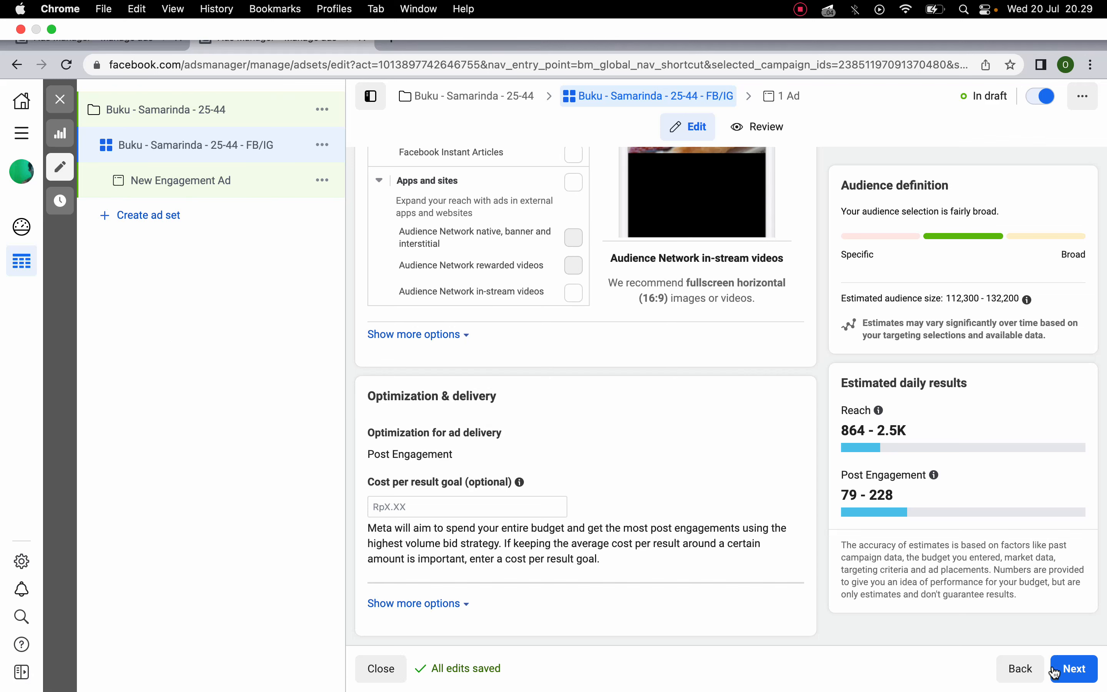
# - Proceed to the ad level and rename the ad as "gambar 1"
pyautogui.click(1076, 683)
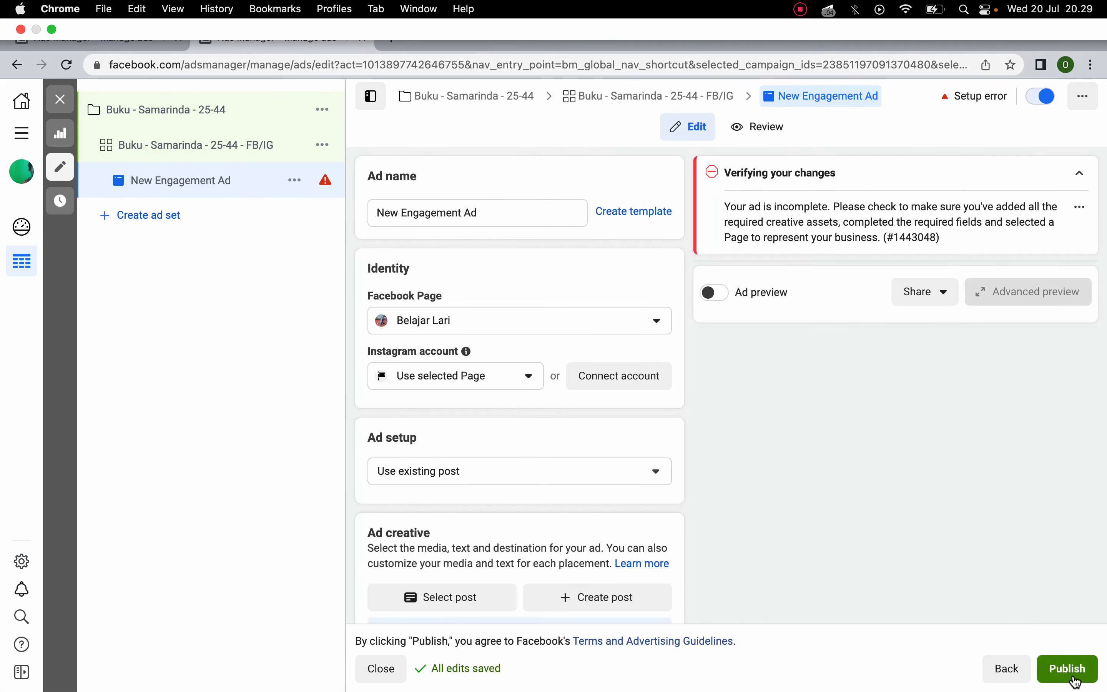
pyautogui.moveTo(524, 214); pyautogui.dragTo(340, 221)
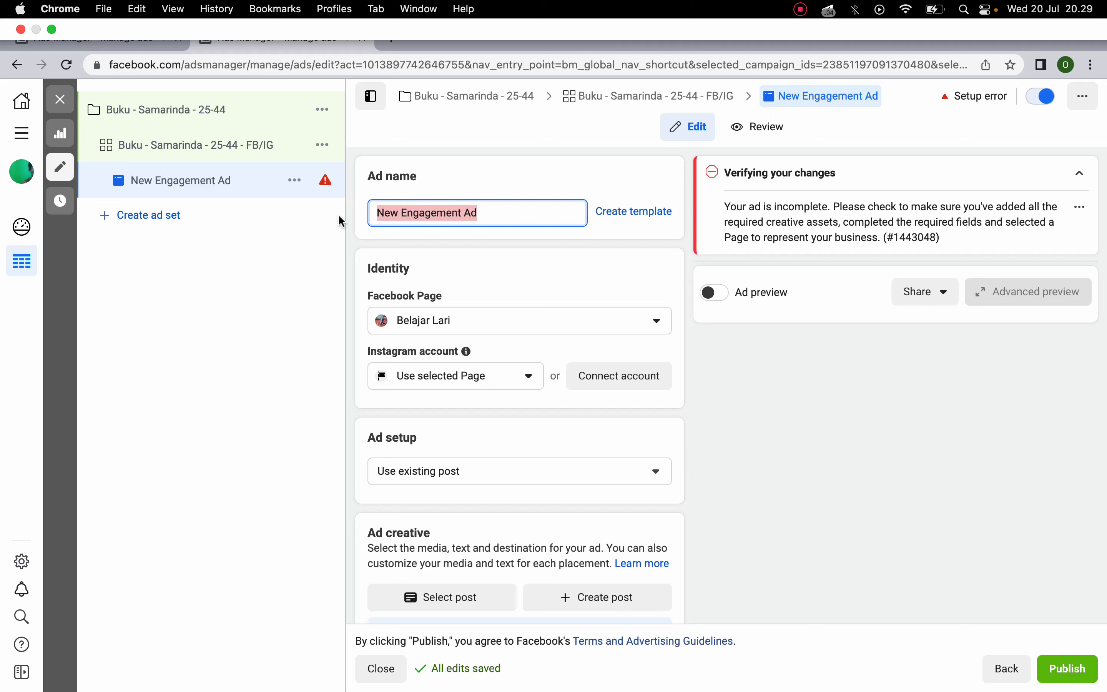
pyautogui.write('gambar ')
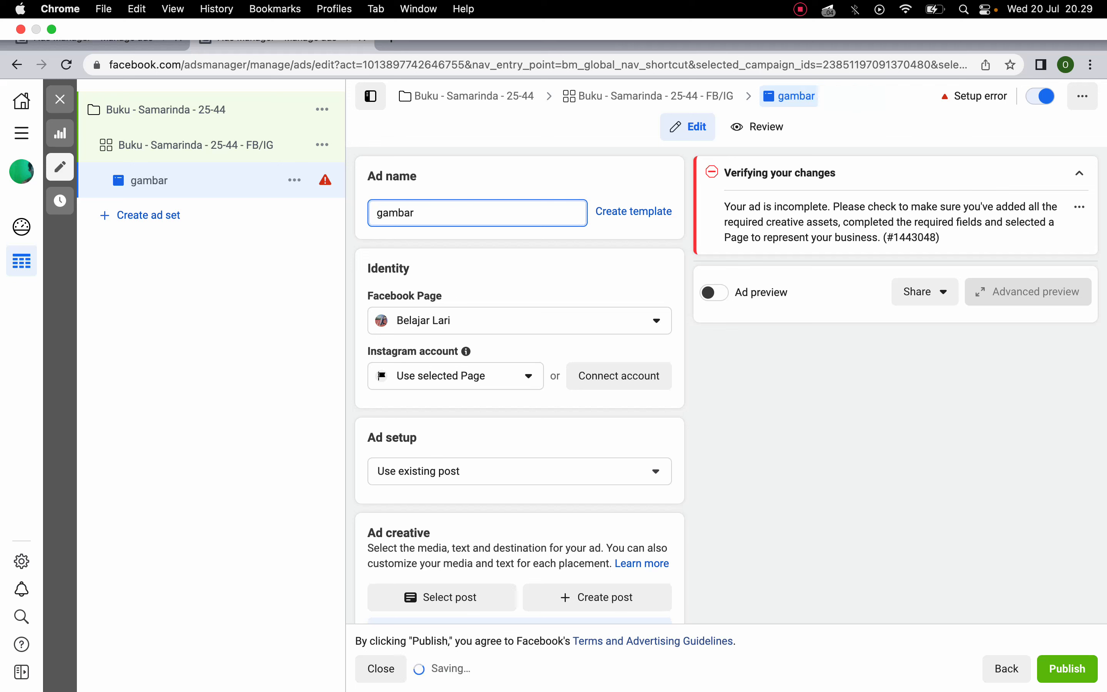
pyautogui.write('1')
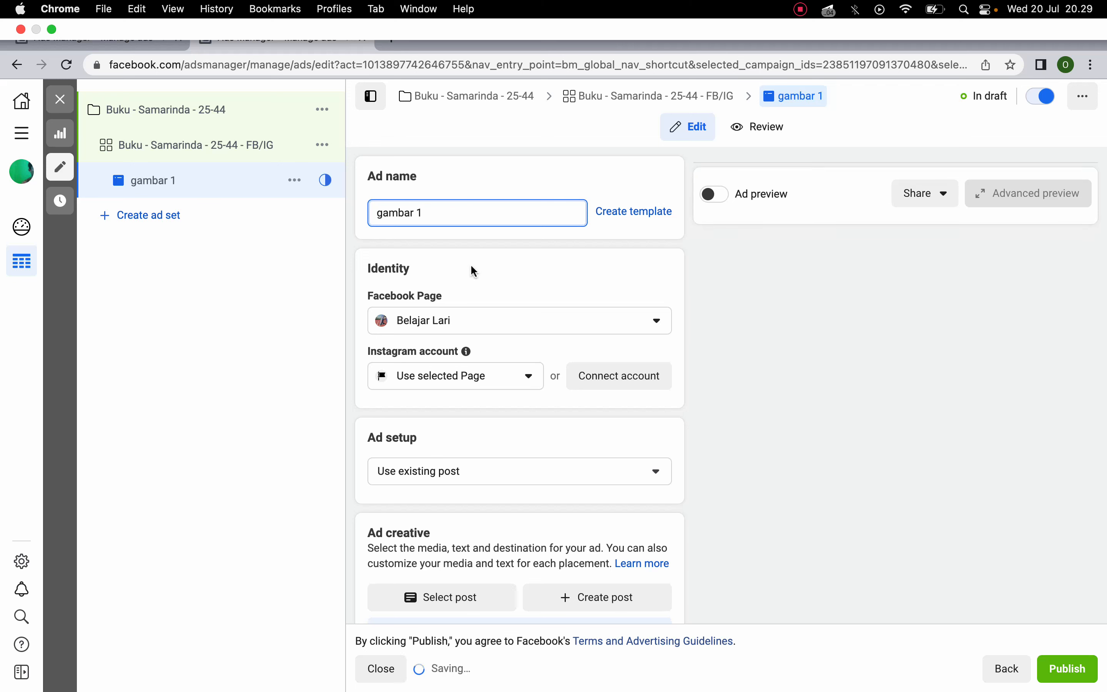
pyautogui.click(471, 265)
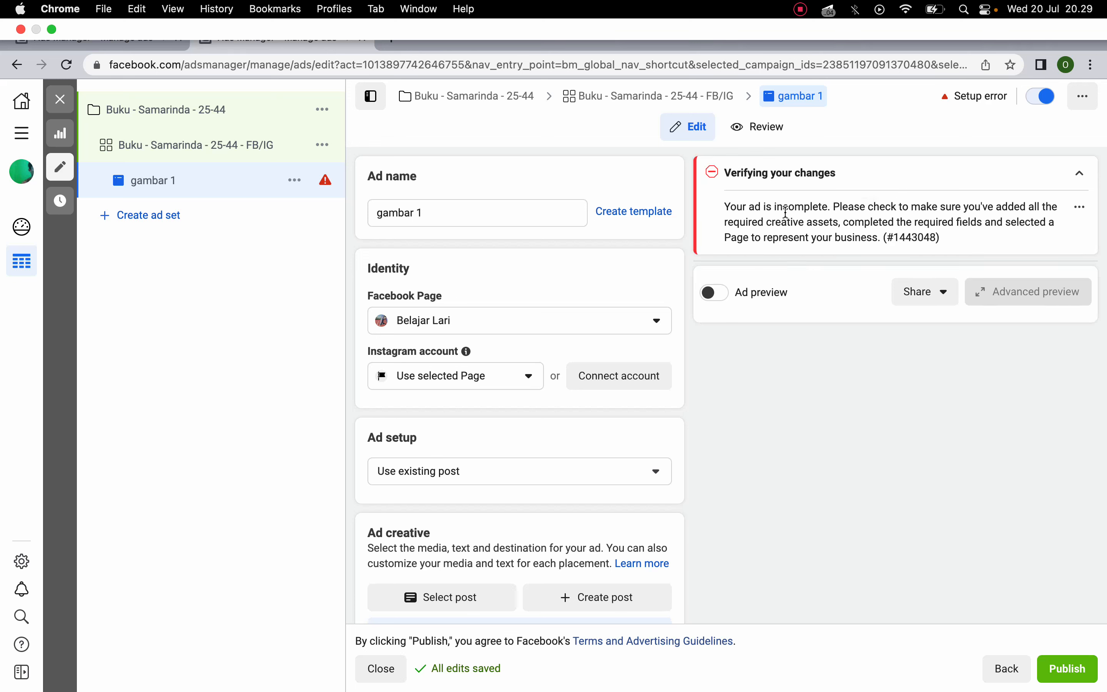
# - Examine the ad's identity settings, including the Instagram account options, plus its ad setup, creative and tracking sections
pyautogui.scroll(-5, 554, 274)
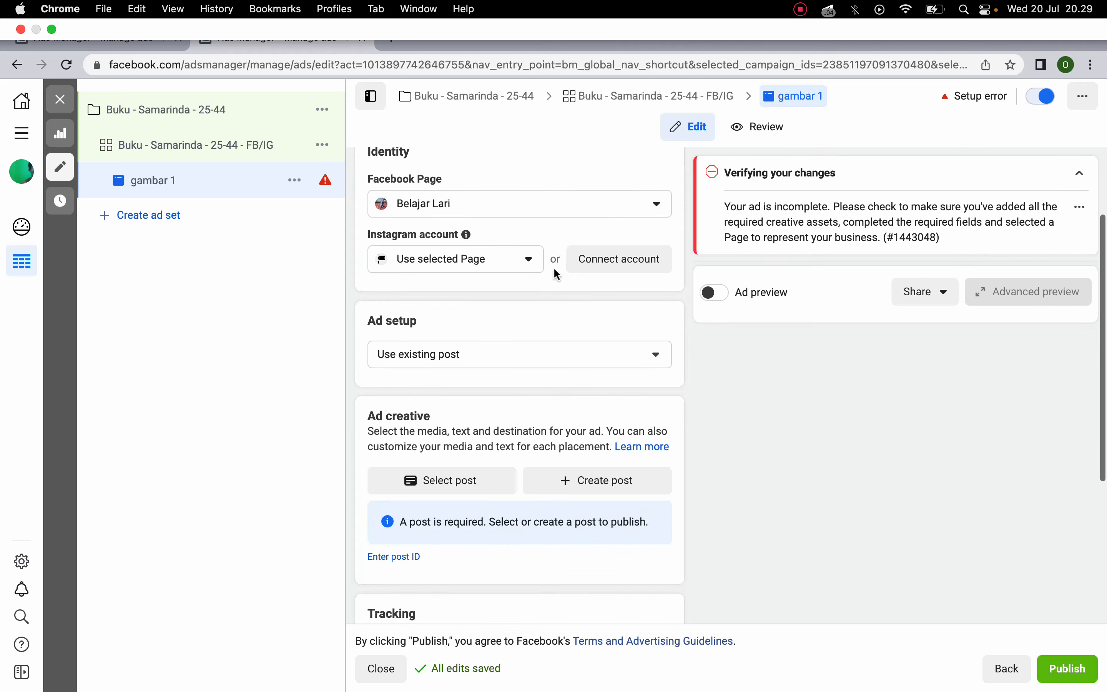
pyautogui.click(460, 268)
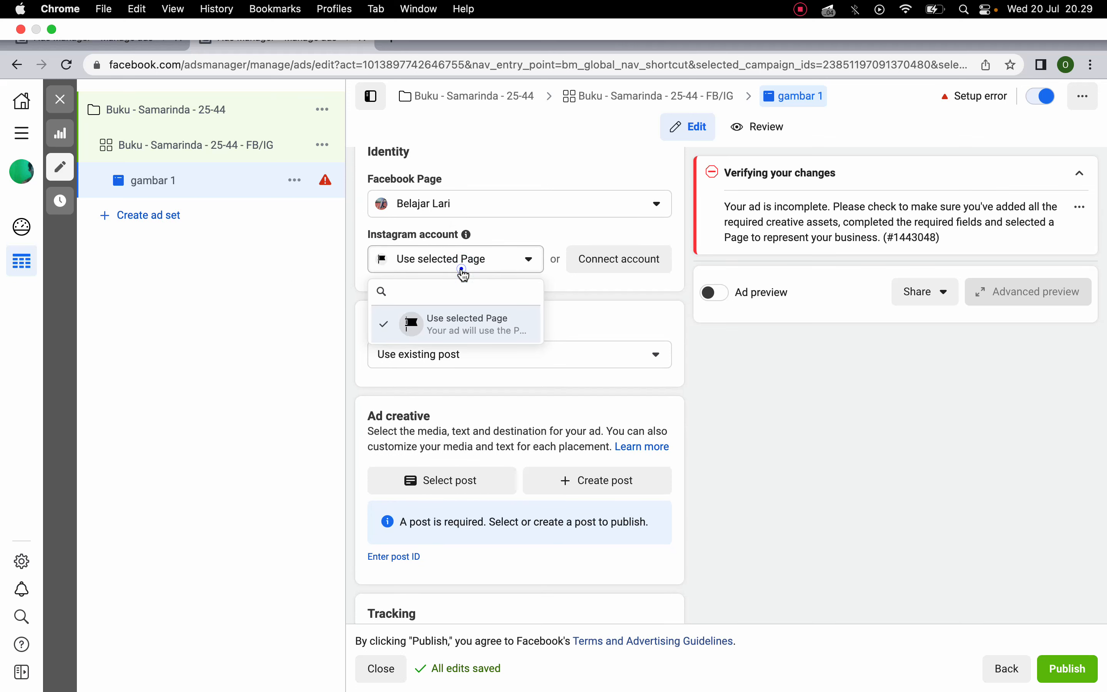
pyautogui.click(462, 269)
pyautogui.scroll(3, 507, 202)
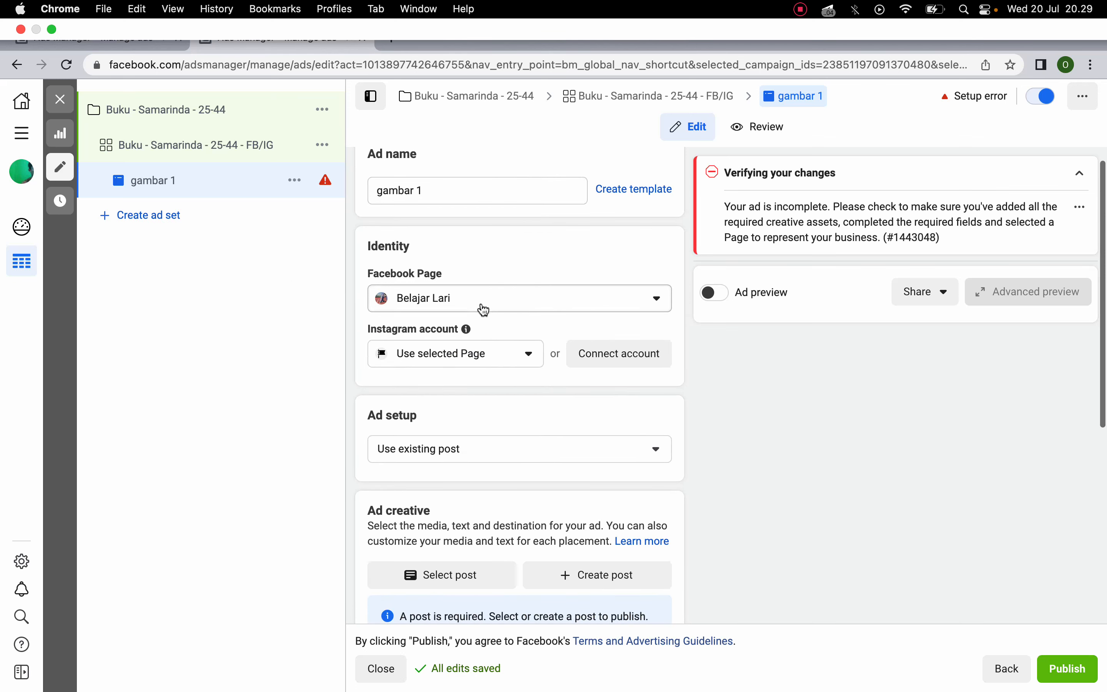
pyautogui.scroll(-5, 481, 366)
pyautogui.scroll(-4, 410, 458)
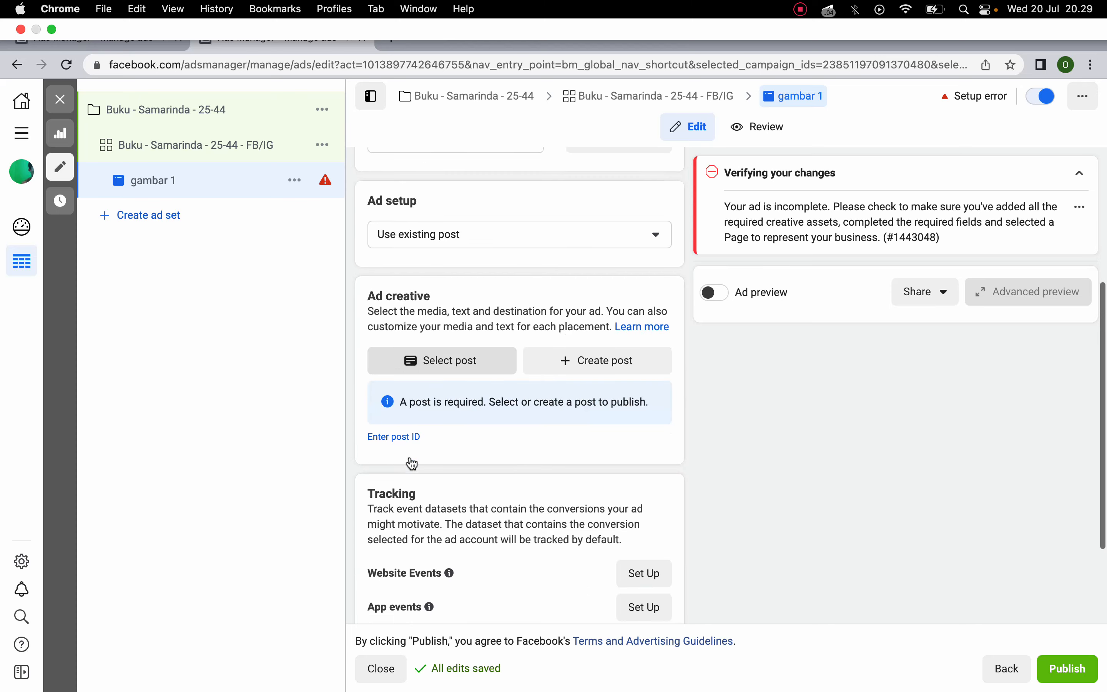
pyautogui.scroll(2, 410, 461)
pyautogui.scroll(4, 411, 462)
pyautogui.scroll(-6, 410, 460)
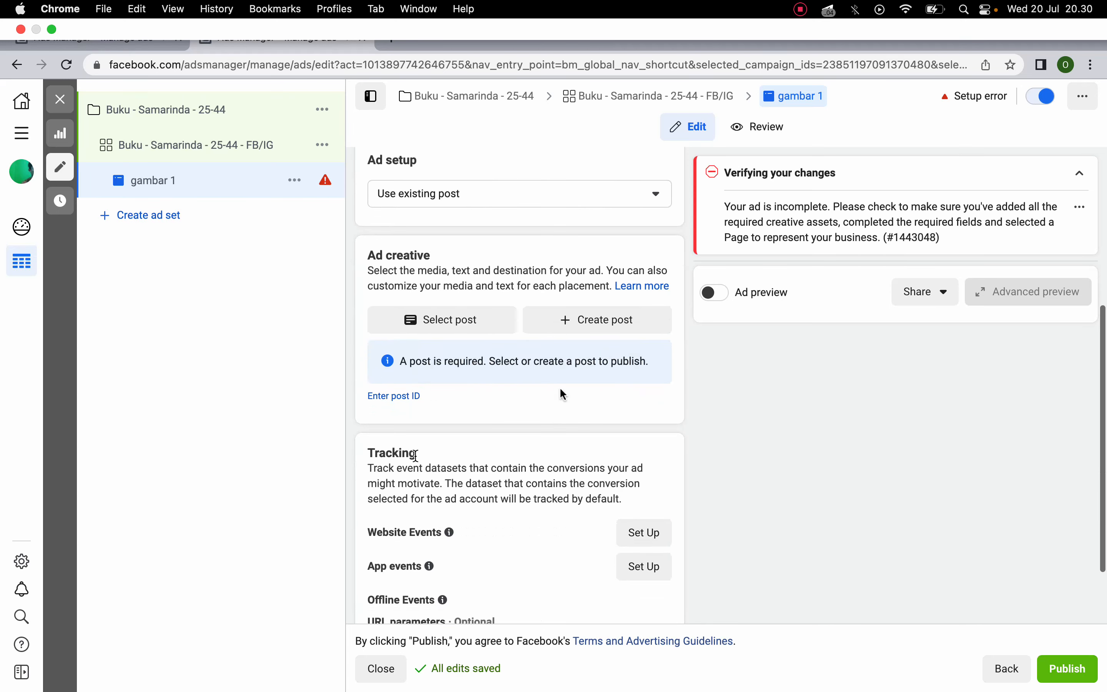
# - Start a new Page post for the ad creative and collapse the coloured background choices
pyautogui.click(585, 321)
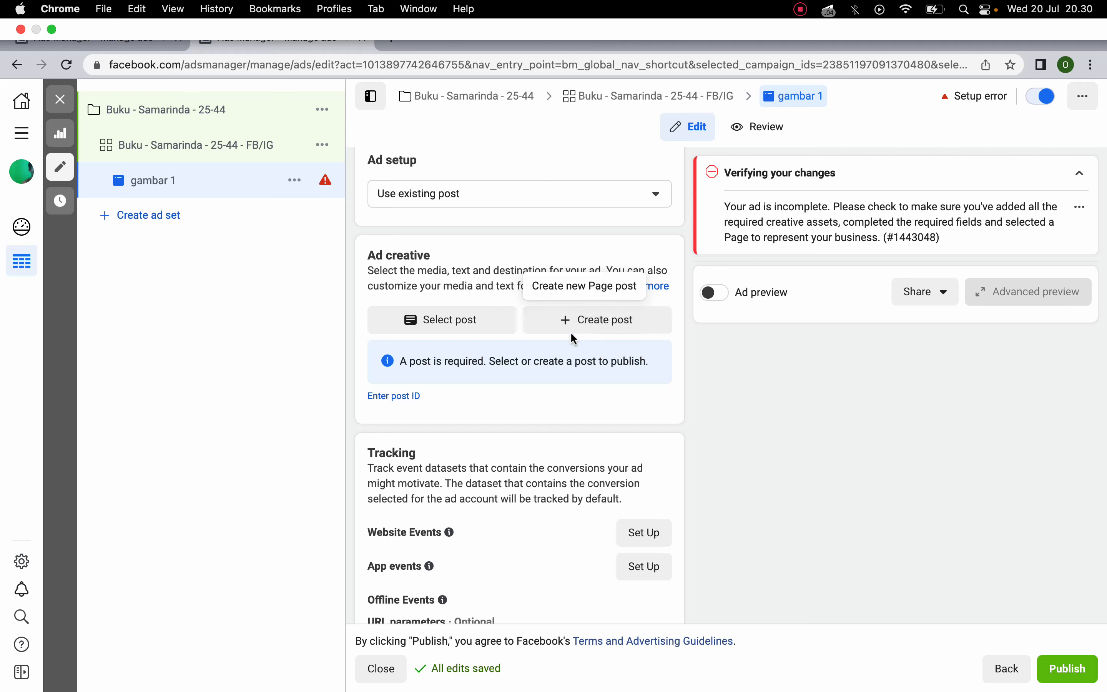
pyautogui.click(576, 327)
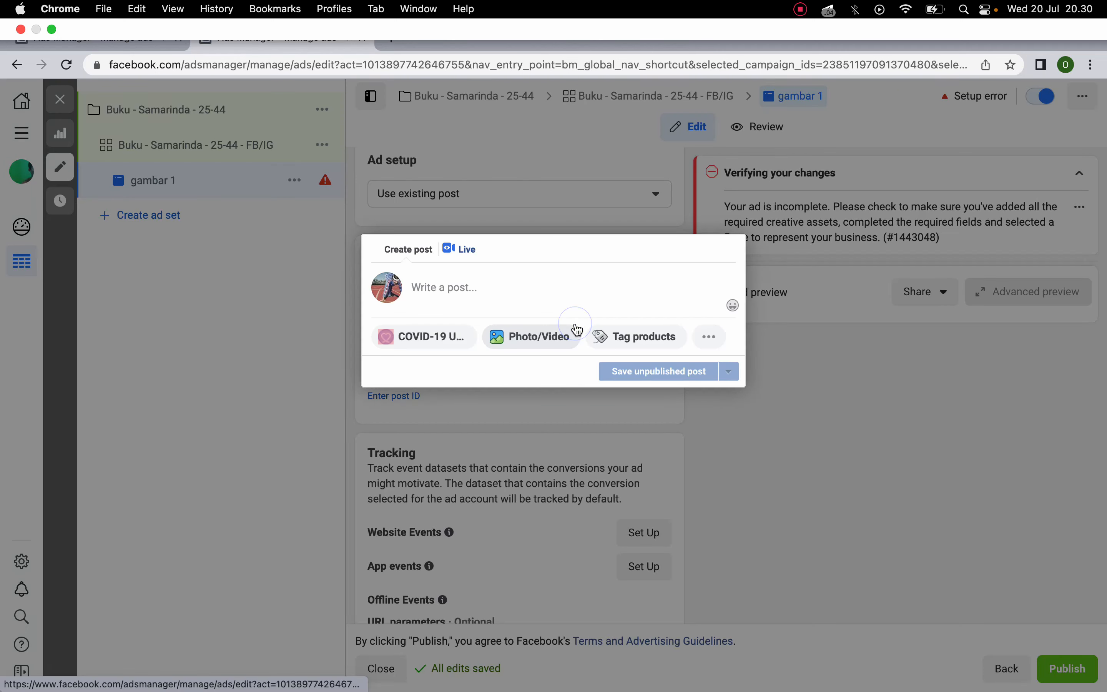
pyautogui.click(503, 287)
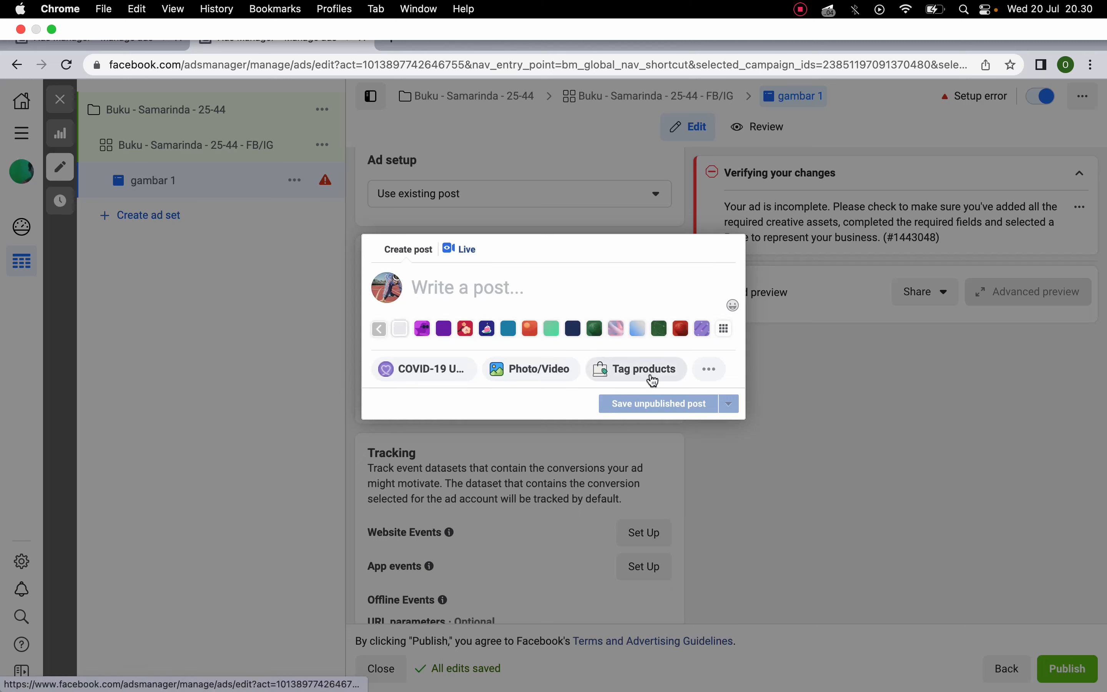
pyautogui.click(379, 329)
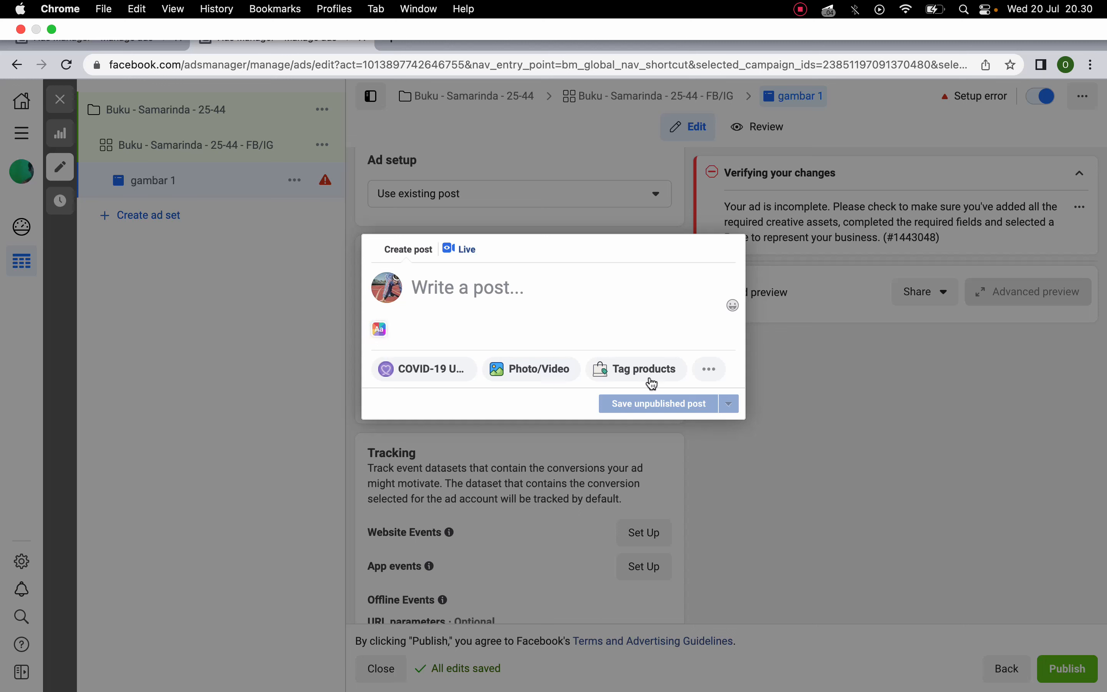
# - Upload the photo images.jpeg from the RQ Video folder to the new post
pyautogui.click(532, 367)
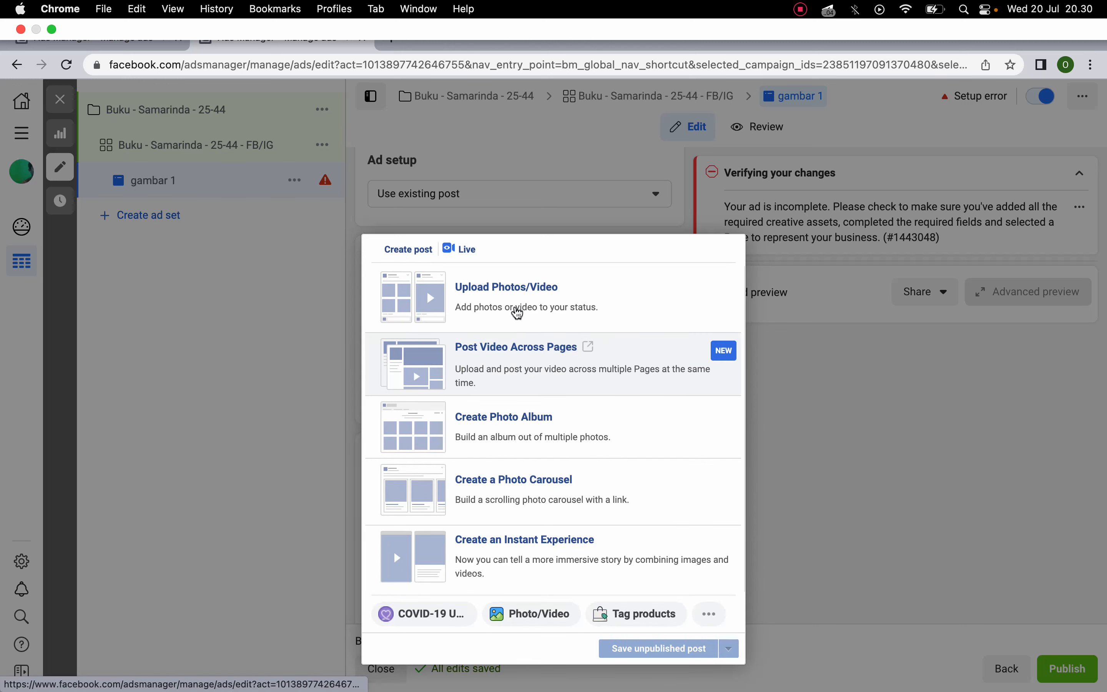
pyautogui.click(514, 304)
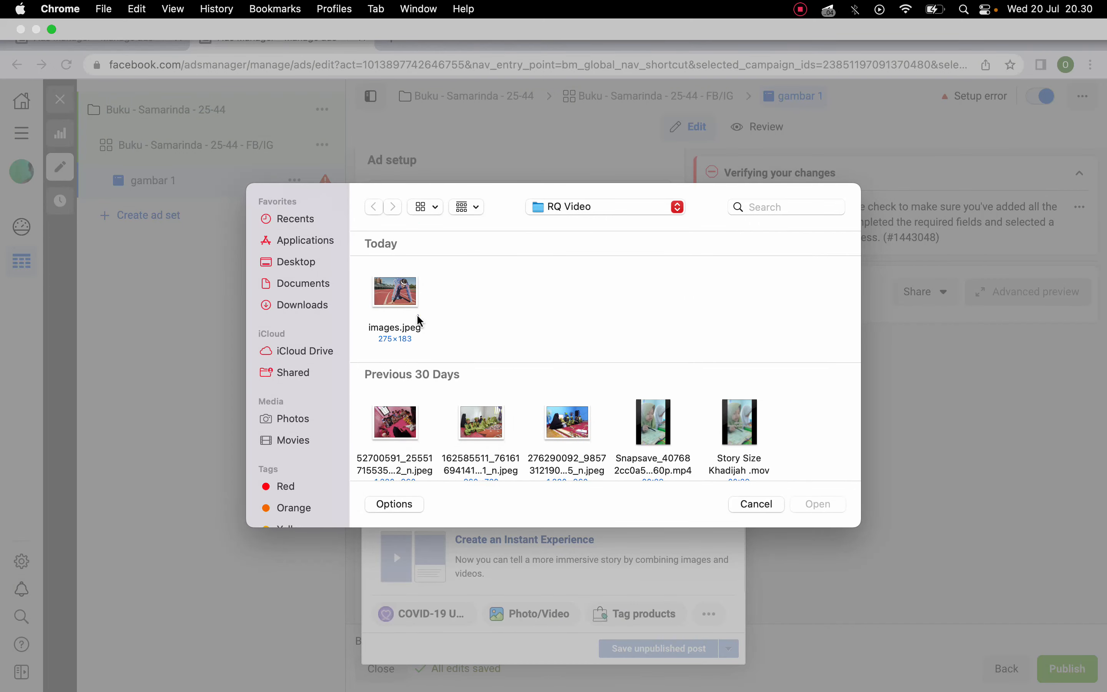
pyautogui.click(396, 300)
pyautogui.click(817, 505)
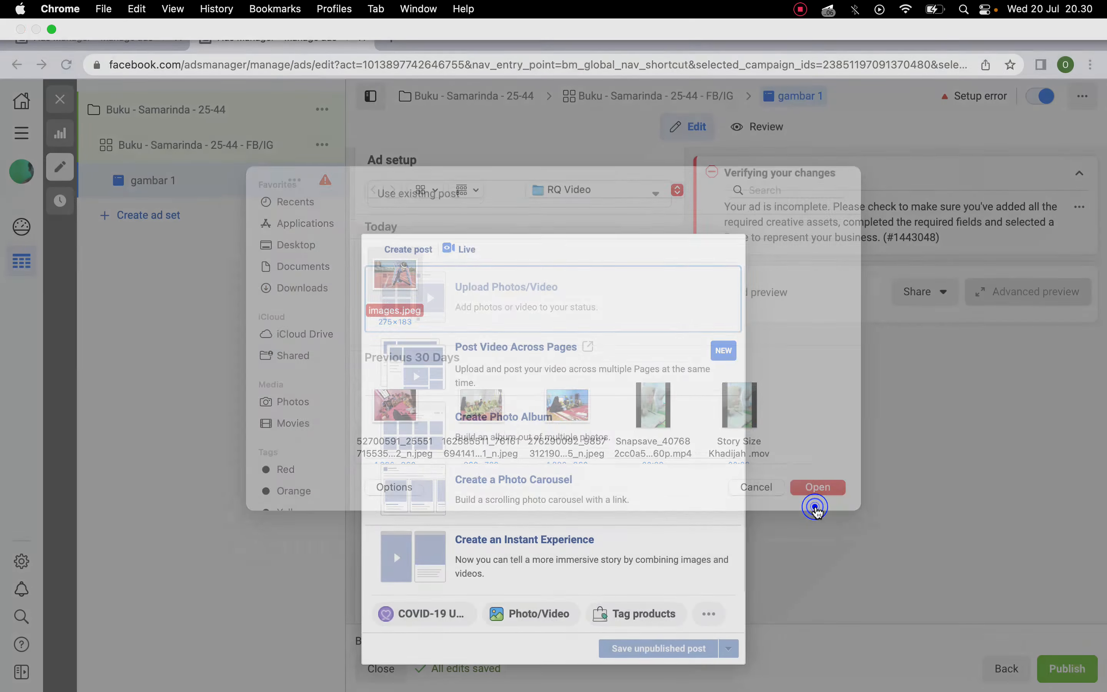
# - Write the post caption "Belajar lari Kayak Flash dalam 3 Minggu!"
pyautogui.click(539, 306)
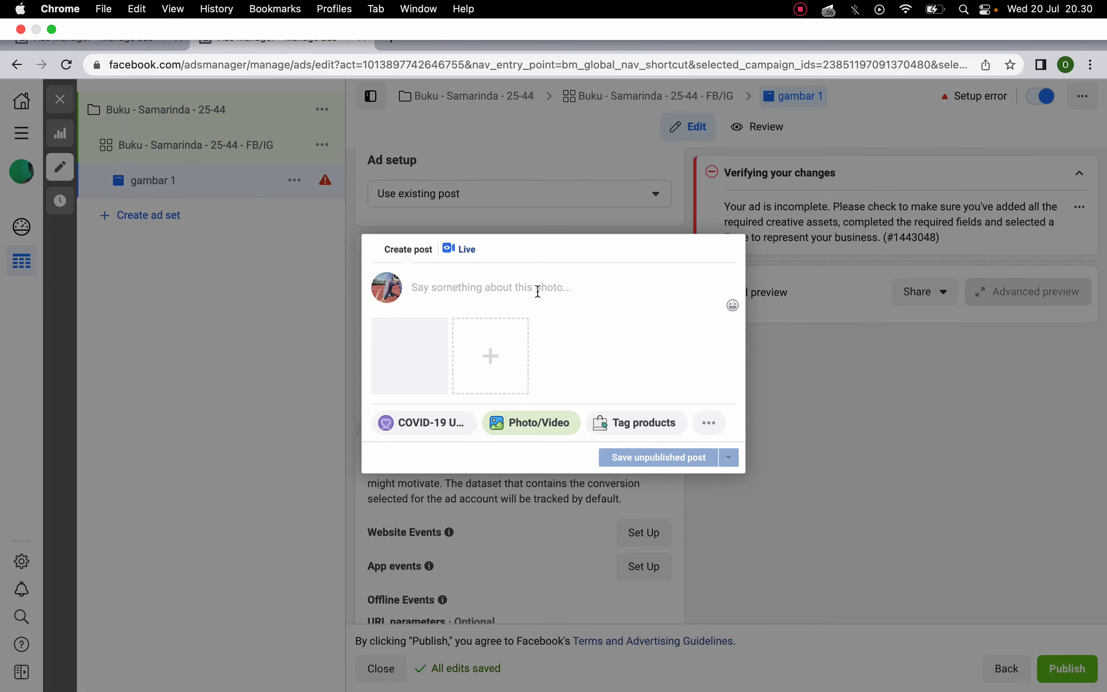
pyautogui.click(539, 291)
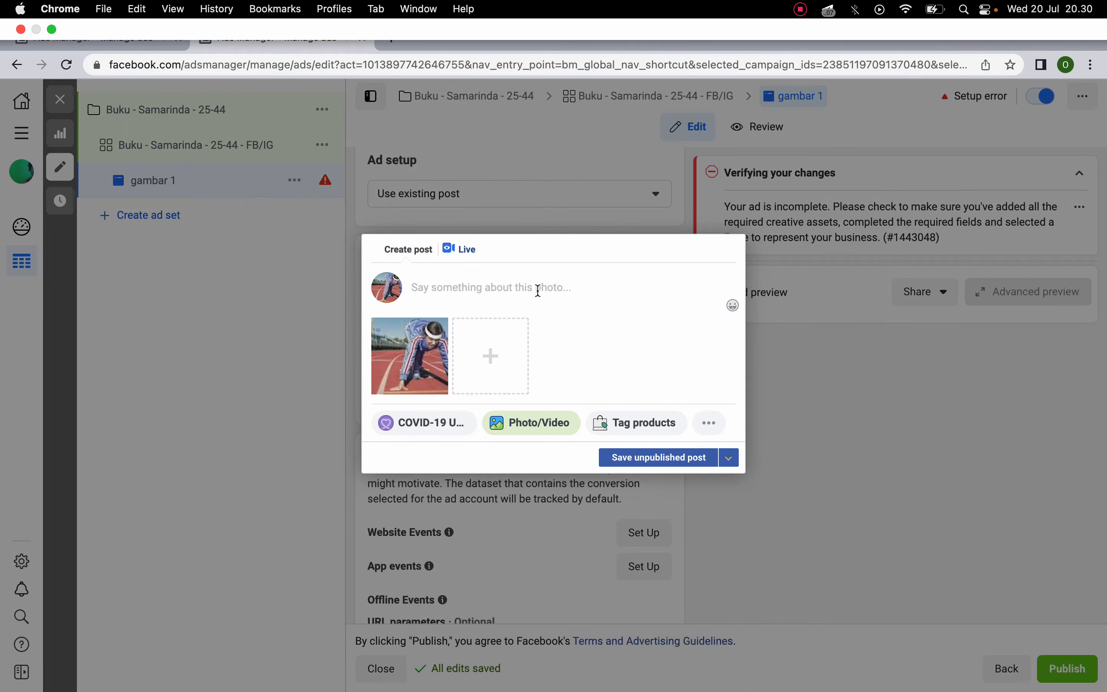
pyautogui.write('Belajar lari Kayak Flash dalam')
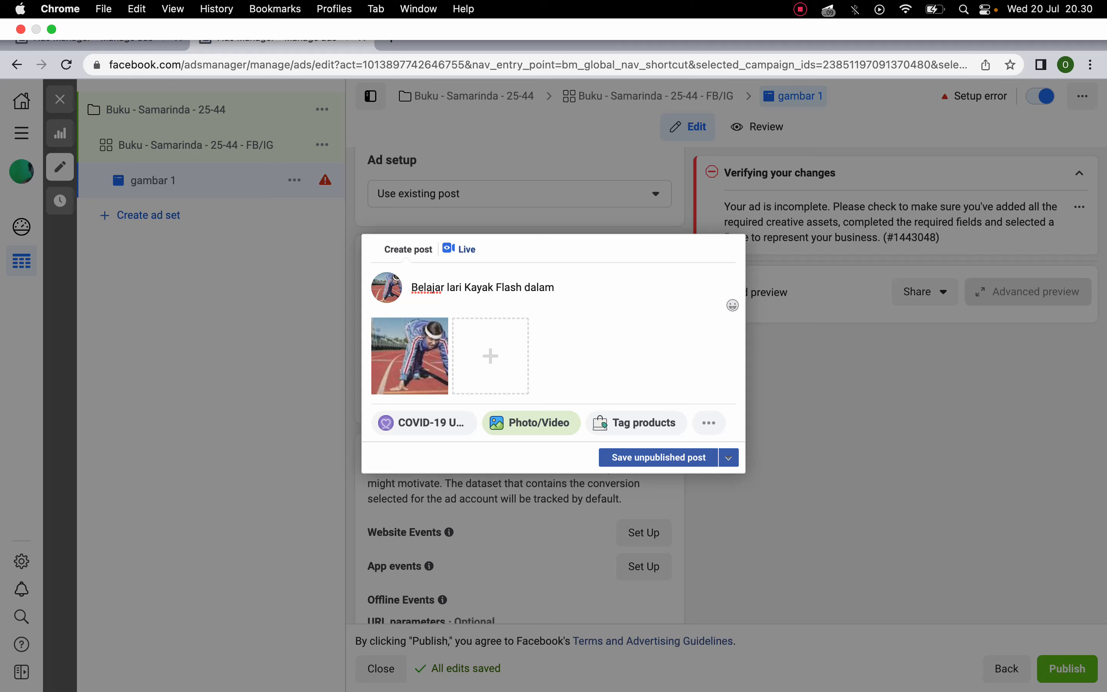
pyautogui.press('BackSpace')
pyautogui.press('BackSpace')
pyautogui.press('BackSpace')
pyautogui.press('BackSpace')
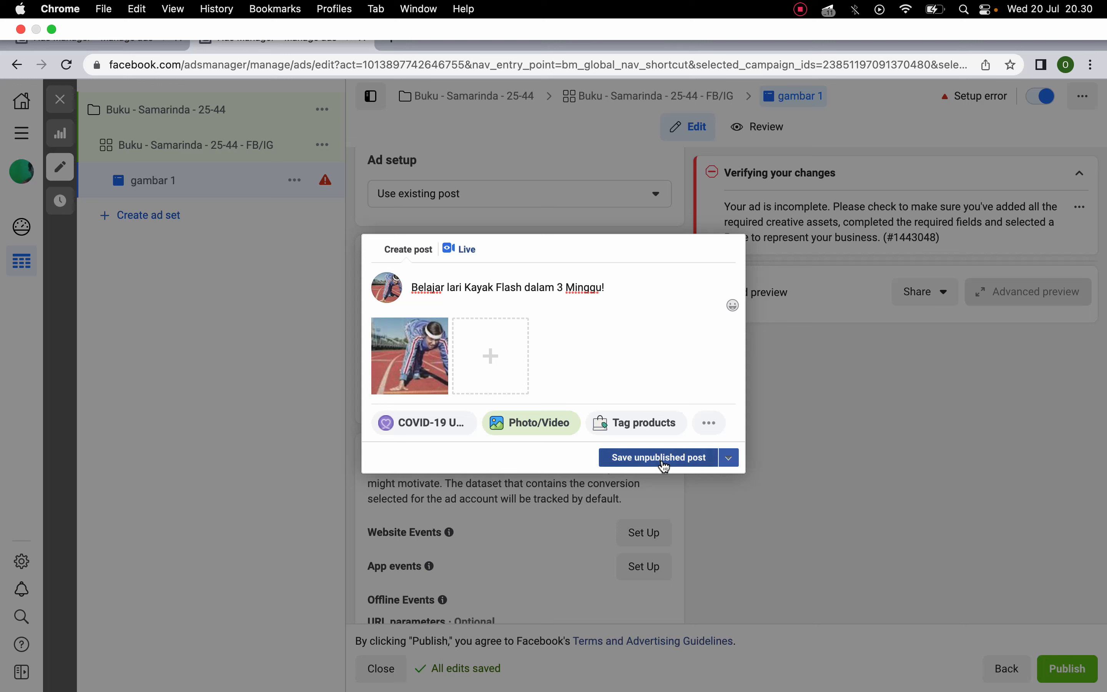
# - Publish the new post immediately as a regular post rather than turning it into an offer
pyautogui.click(733, 461)
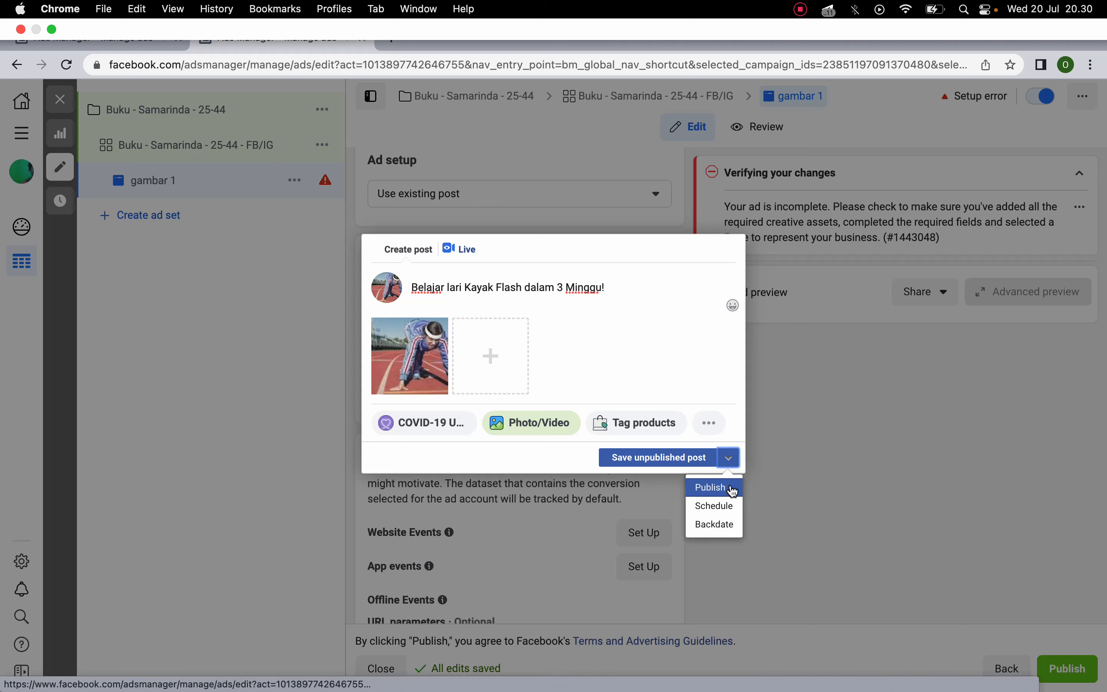
pyautogui.click(708, 488)
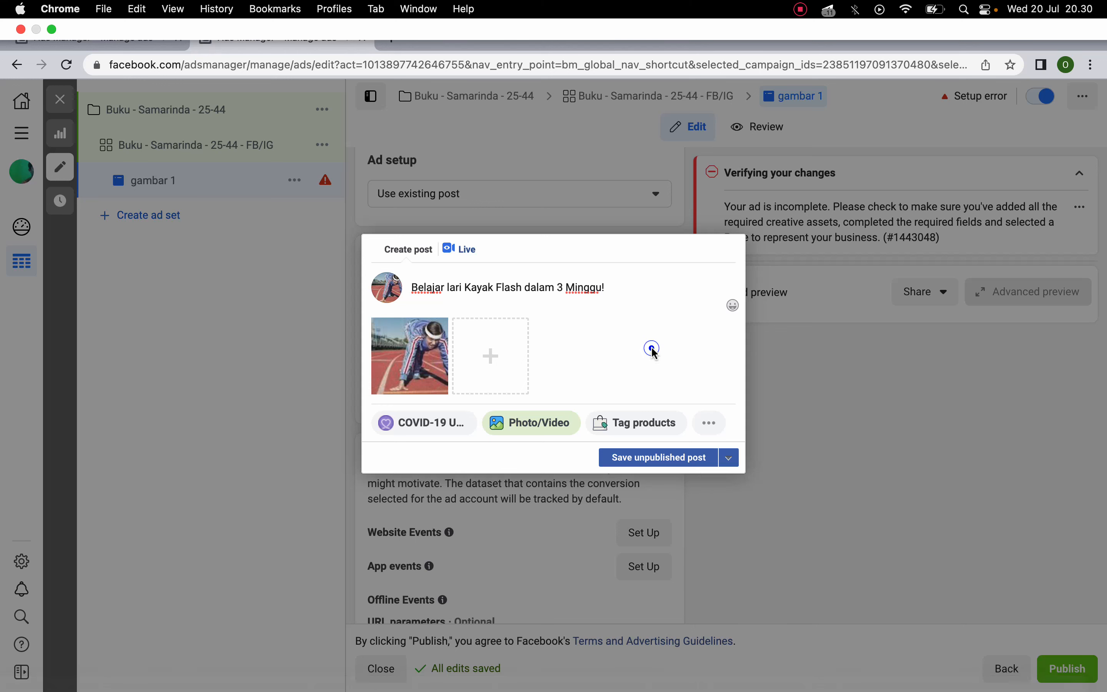
pyautogui.click(730, 458)
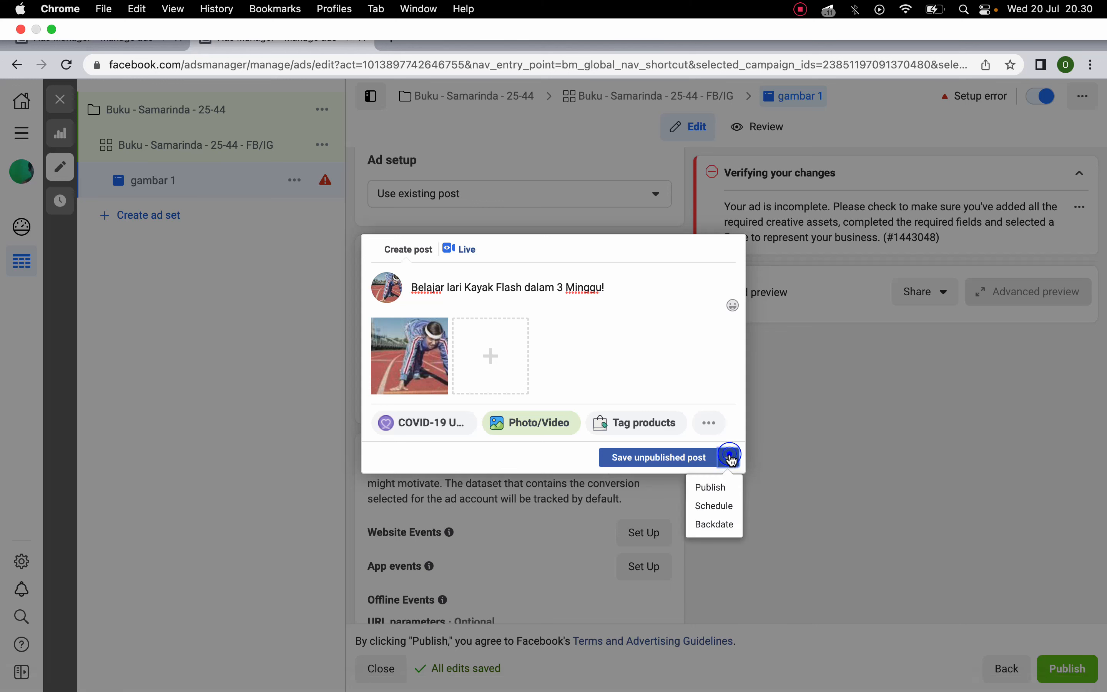
pyautogui.click(720, 491)
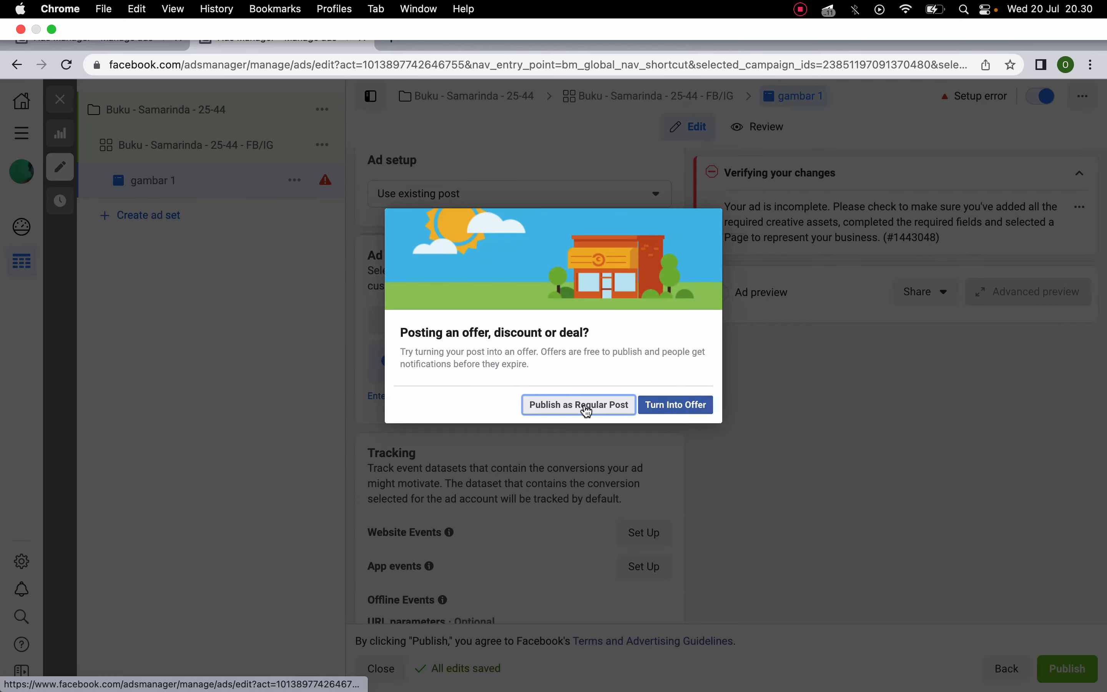
pyautogui.click(587, 410)
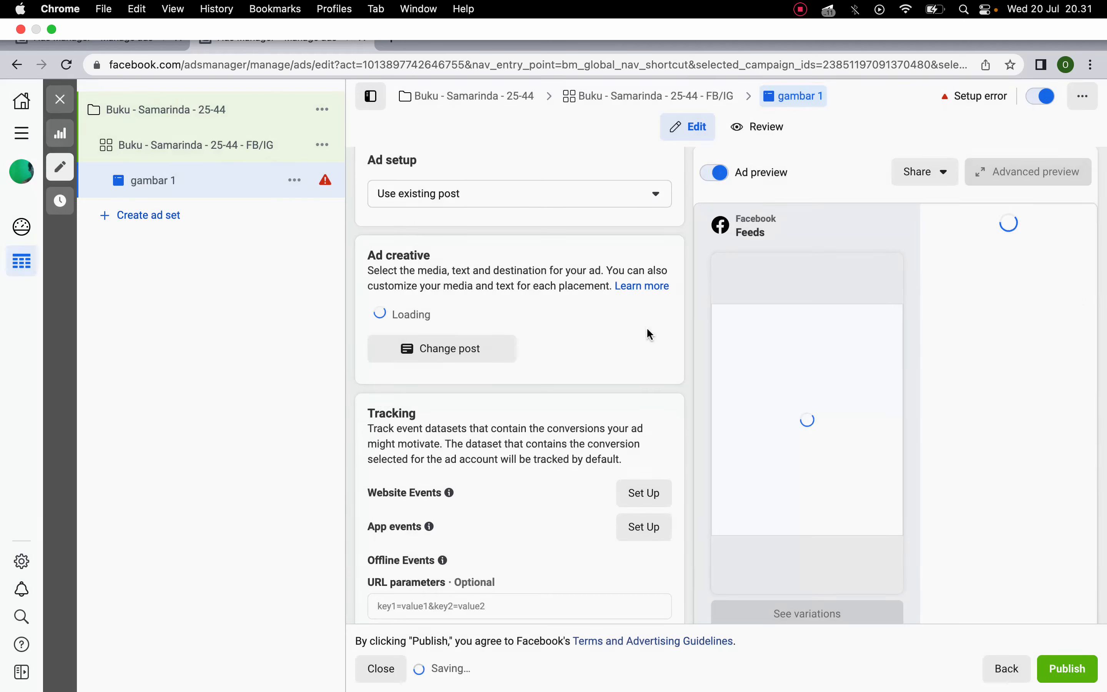
# - Review the ad's creative, call to action, placement and tracking sections together with the ad preview and setup warnings
pyautogui.scroll(-2, 635, 364)
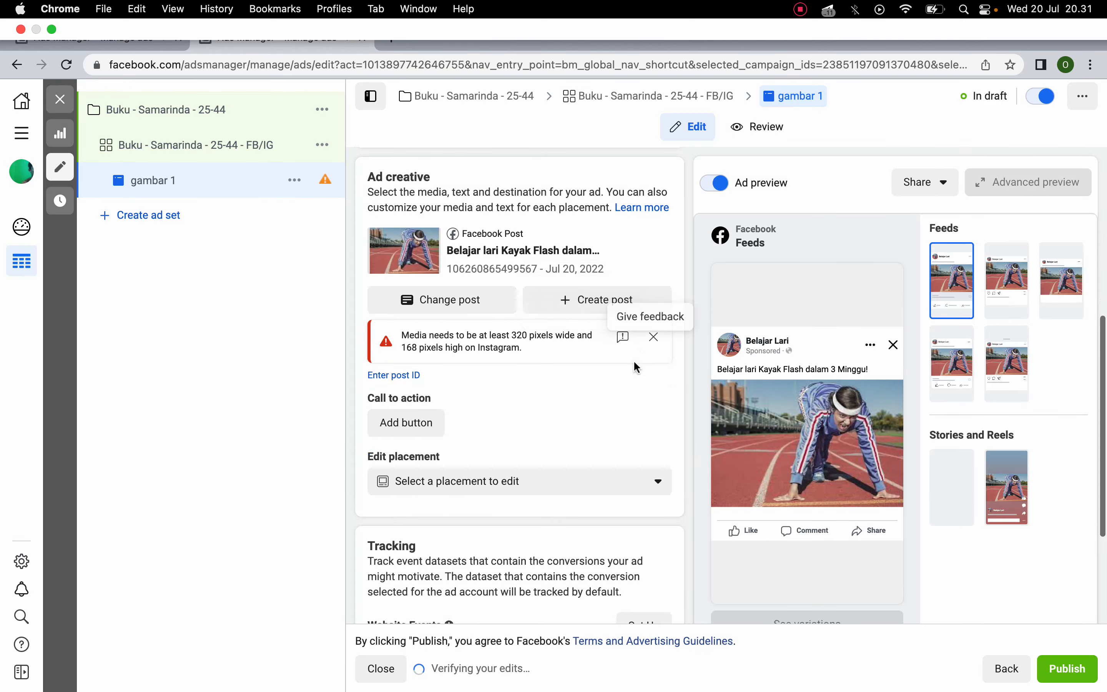
pyautogui.scroll(-1, 635, 367)
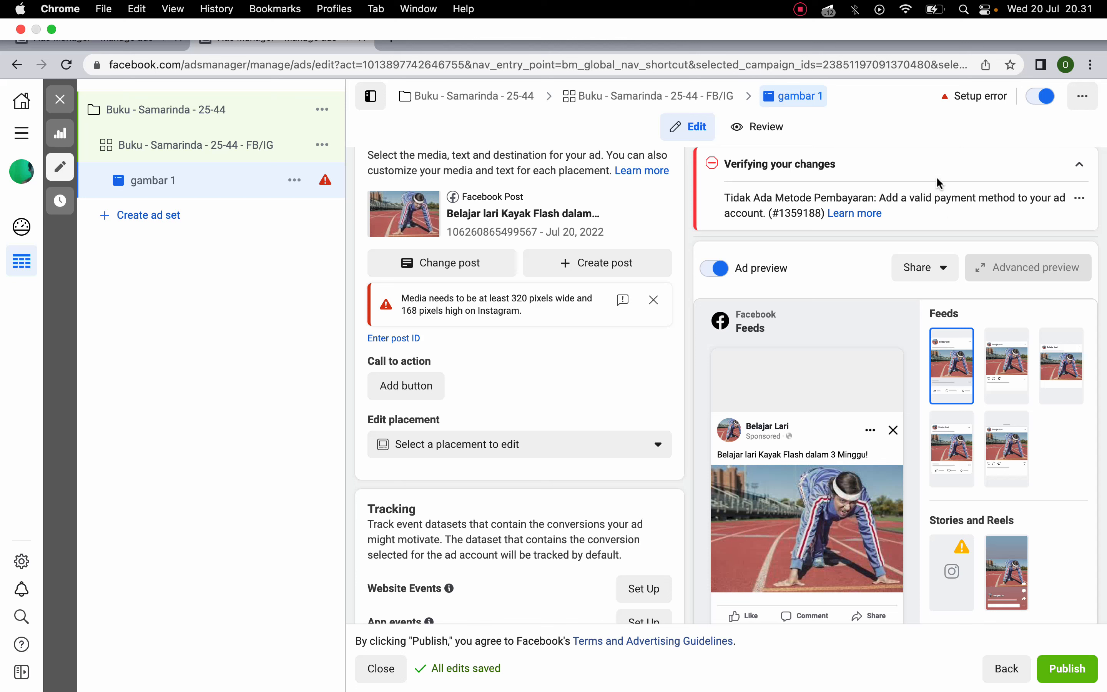
pyautogui.scroll(-5, 616, 225)
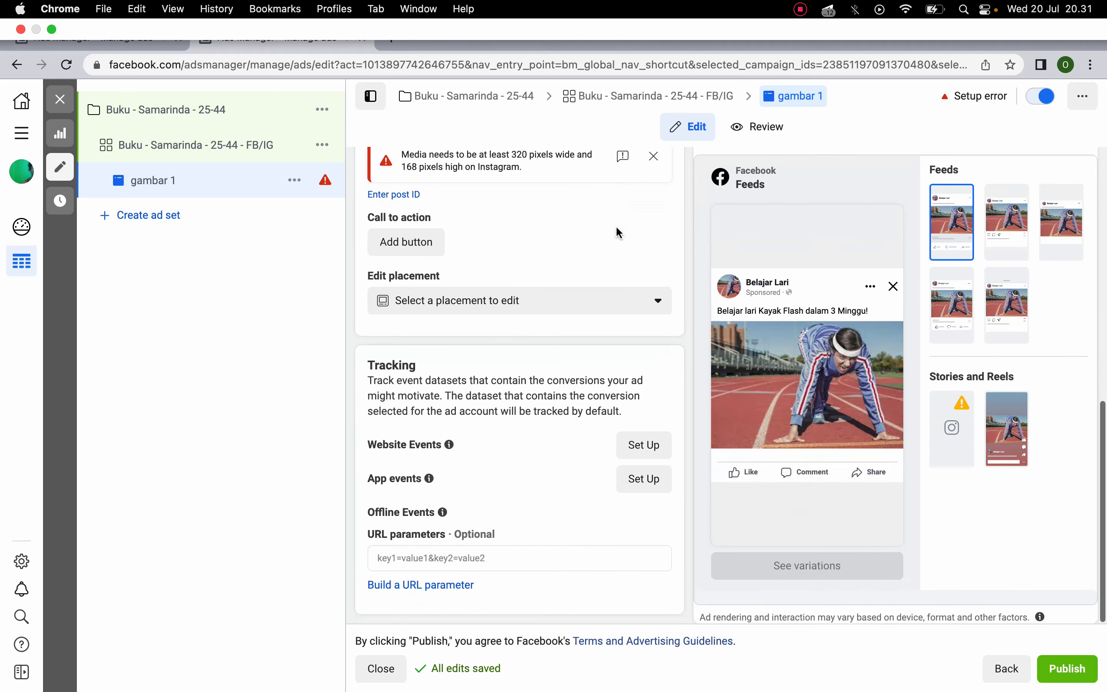
pyautogui.scroll(8, 546, 253)
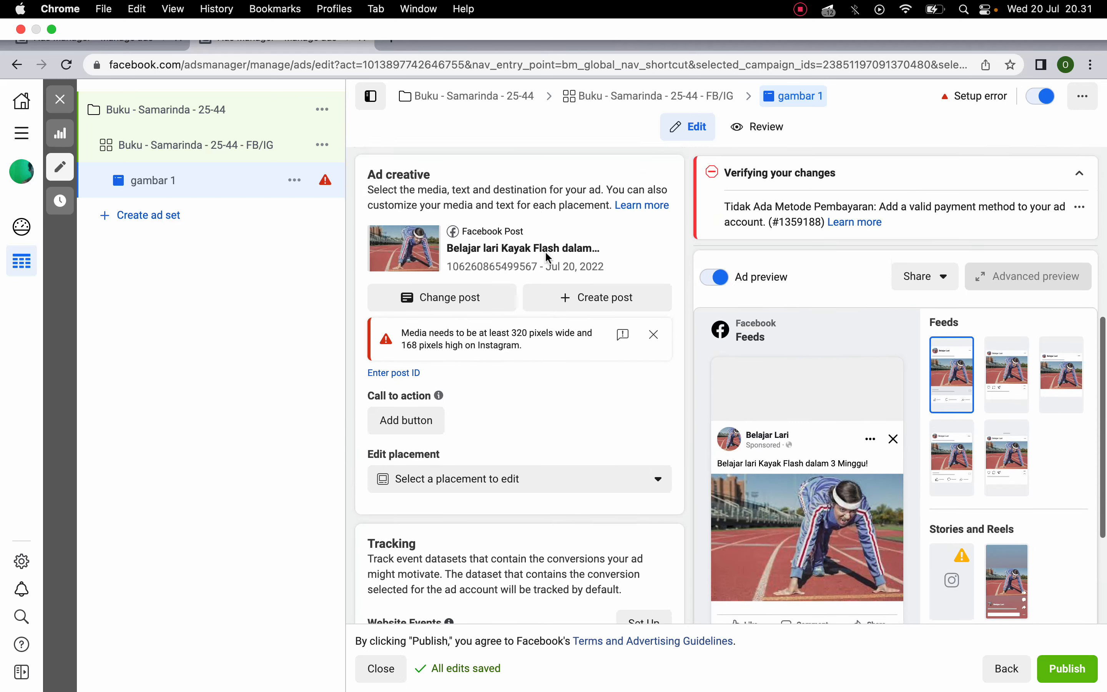
pyautogui.scroll(-8, 409, 408)
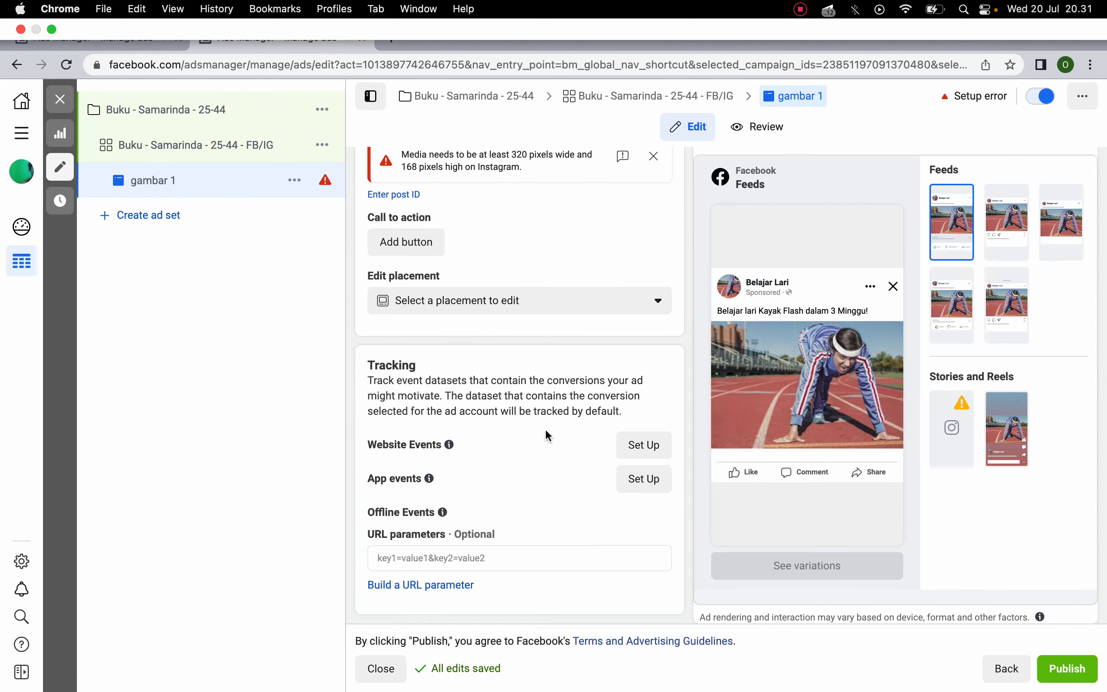
pyautogui.scroll(8, 571, 354)
pyautogui.scroll(-8, 571, 354)
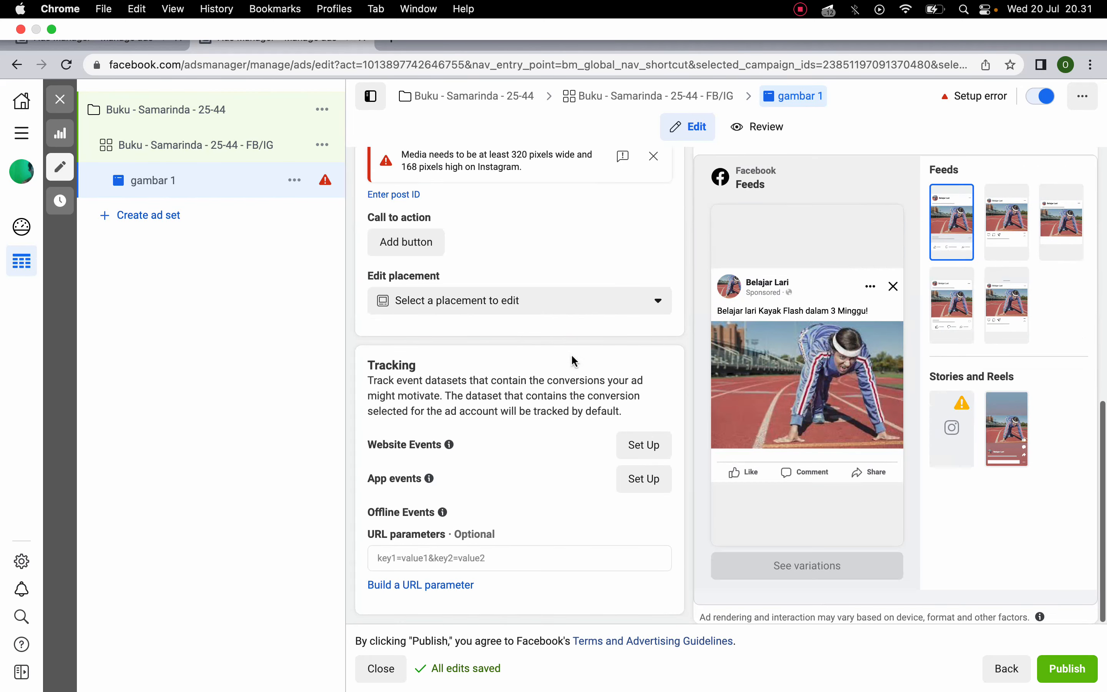
pyautogui.scroll(8, 572, 353)
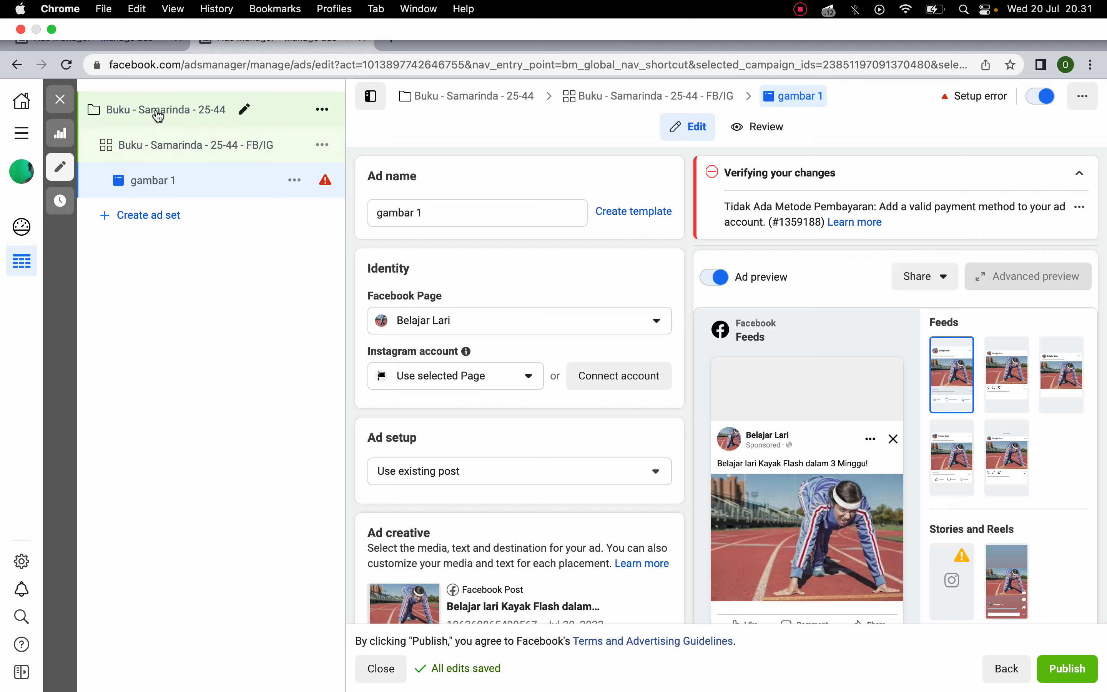
# - Return to the campaign level of "Buku - Samarinda - 25-44" and review its name, categories, objective, A/B test and budget optimization settings
pyautogui.click(123, 110)
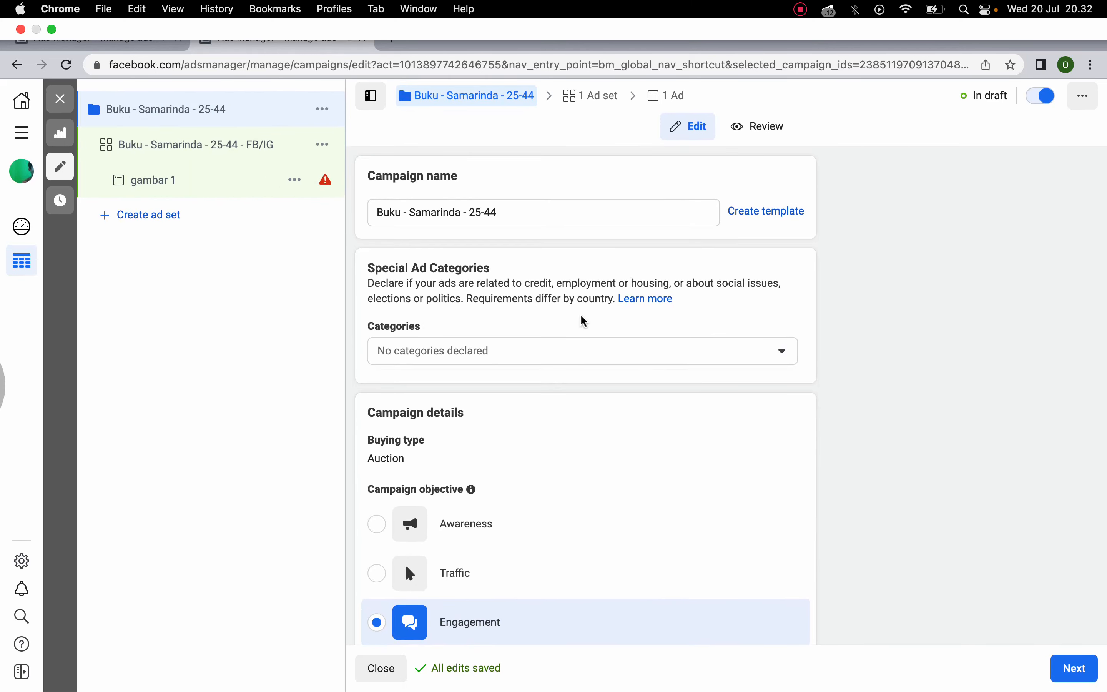
pyautogui.scroll(-3, 585, 320)
pyautogui.scroll(-5, 585, 321)
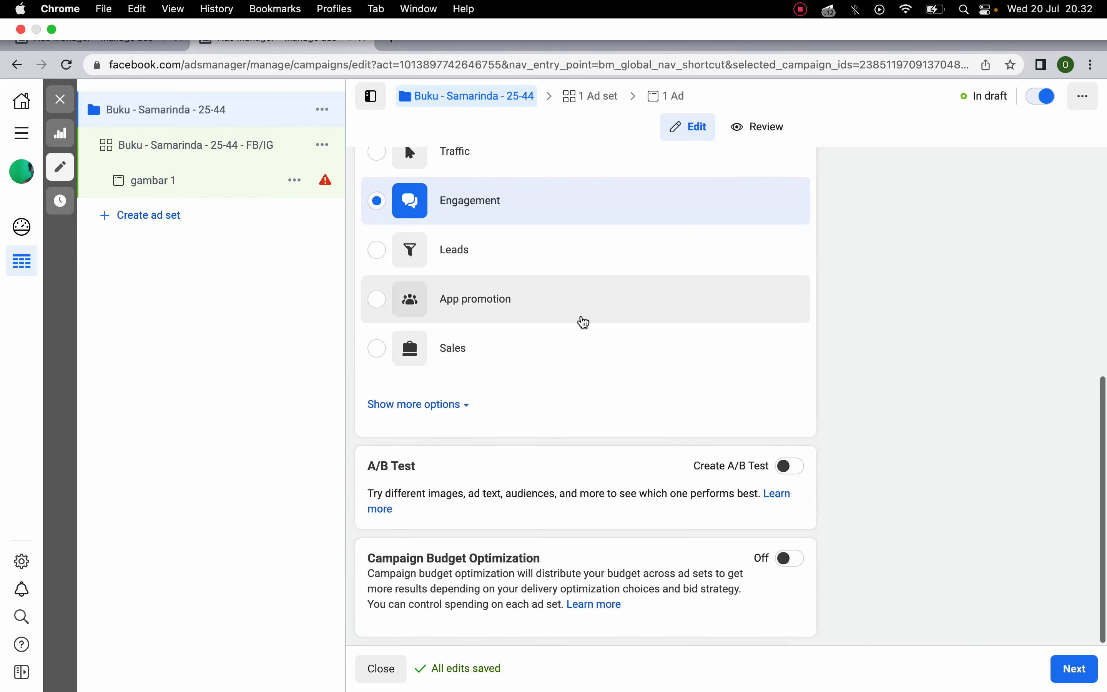
pyautogui.scroll(8, 584, 323)
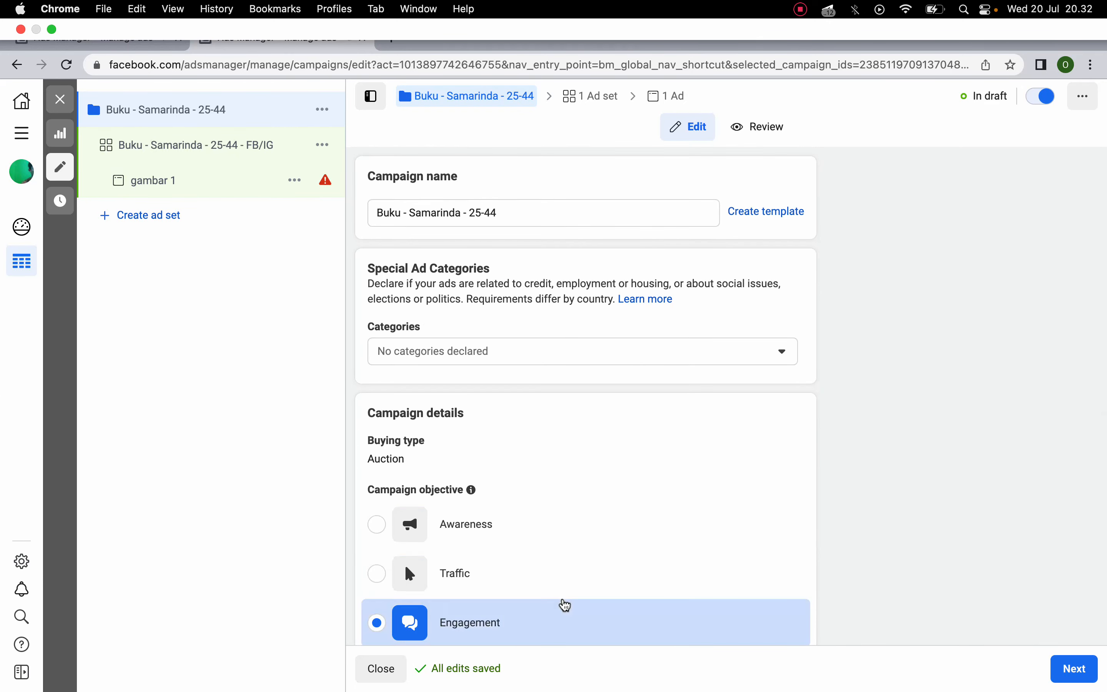
pyautogui.scroll(-3, 551, 477)
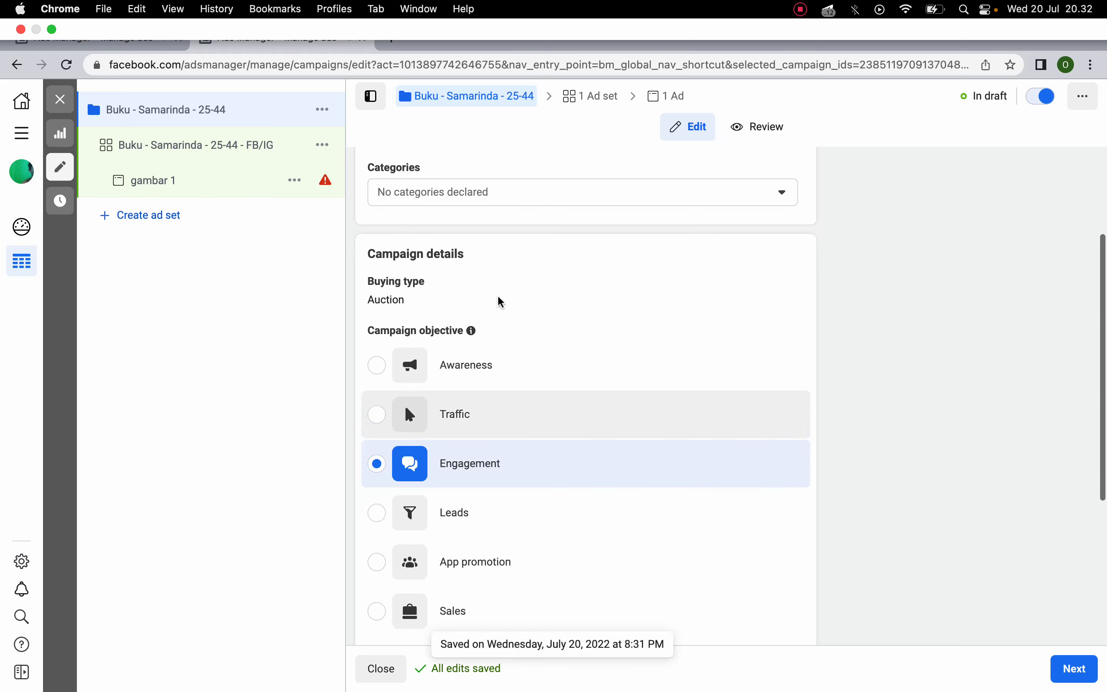
pyautogui.scroll(-5, 526, 355)
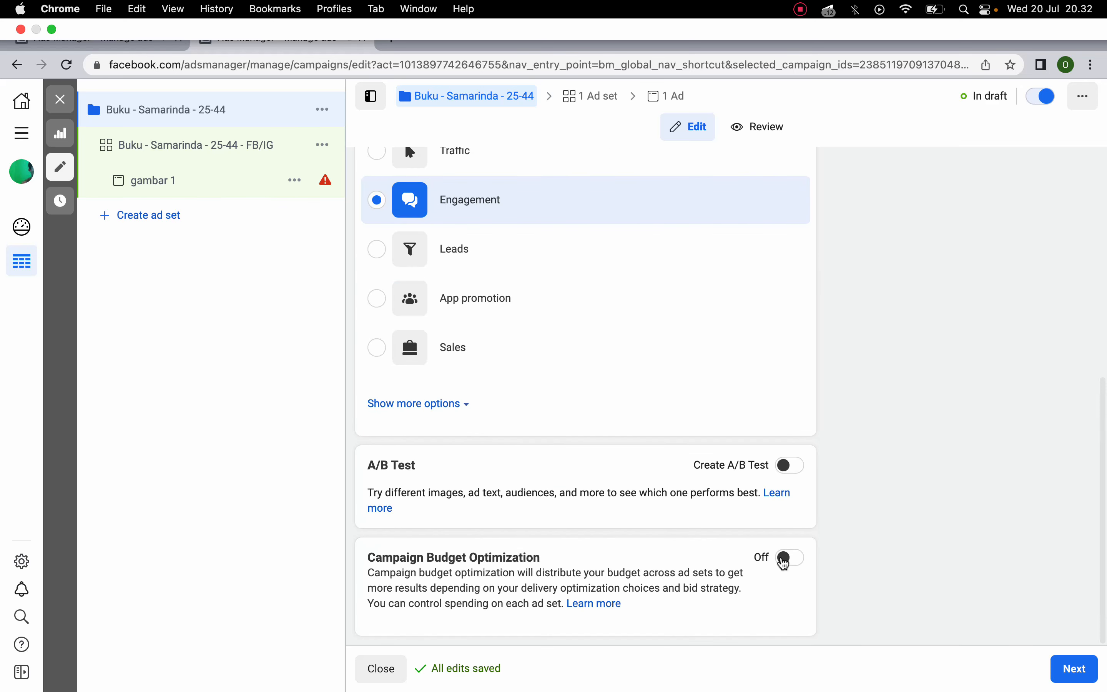
pyautogui.doubleClick(566, 548)
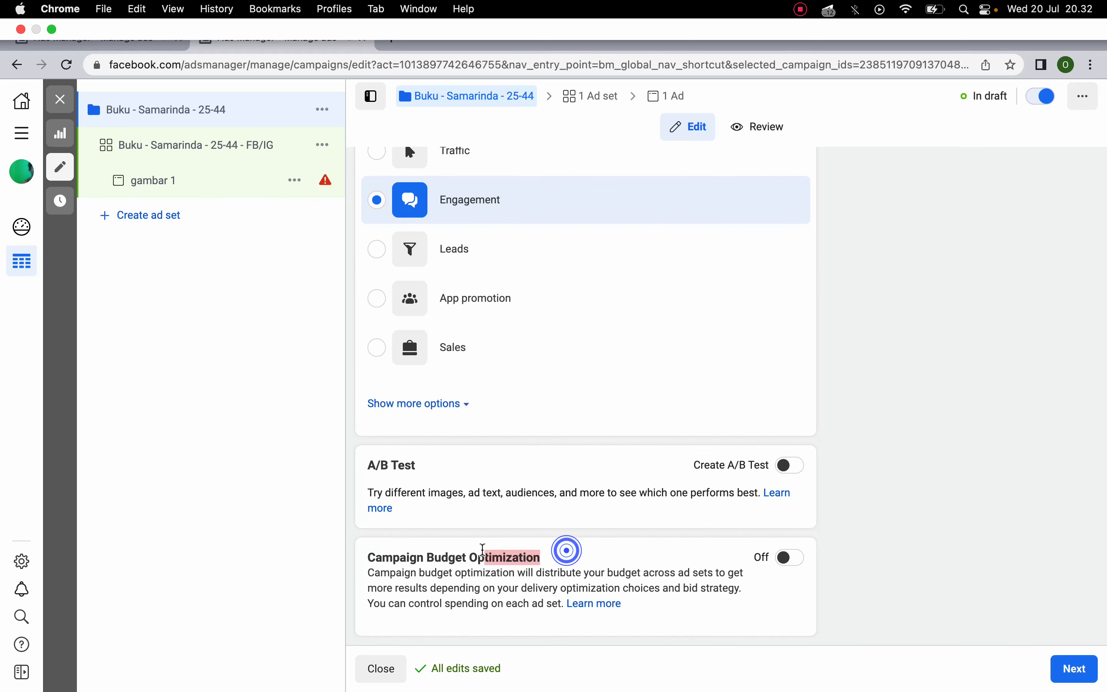
pyautogui.click(585, 551)
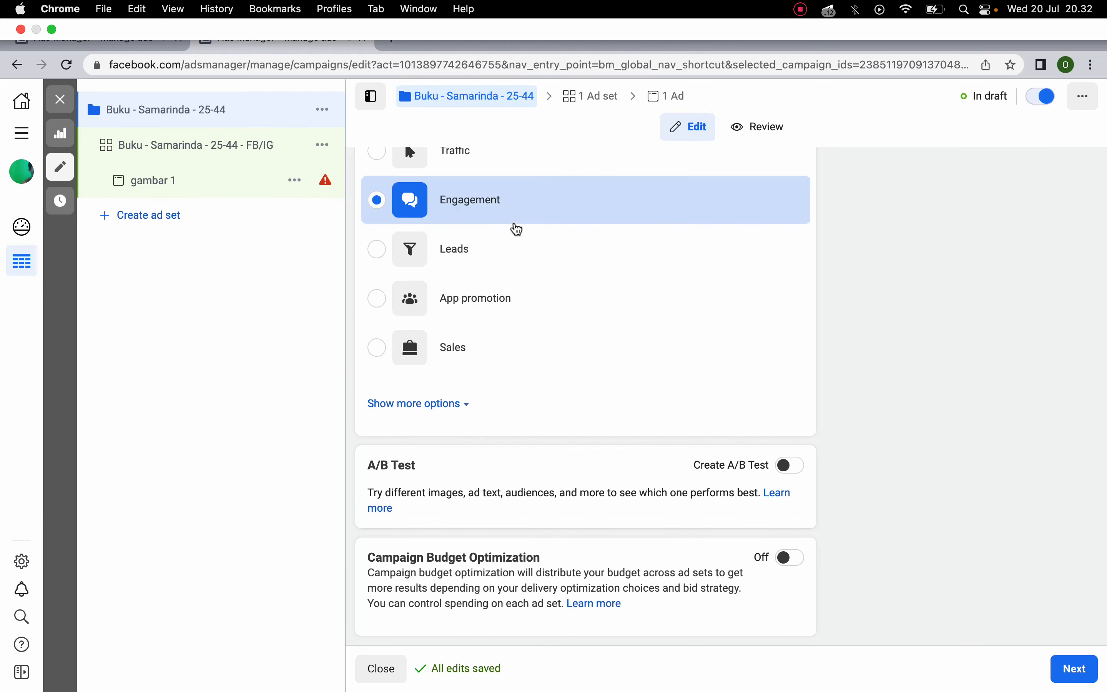
# - Open the ad set "Buku - Samarinda - 25-44 - FB/IG" and review its name, conversion location, budget, schedule and audience settings
pyautogui.scroll(8, 514, 230)
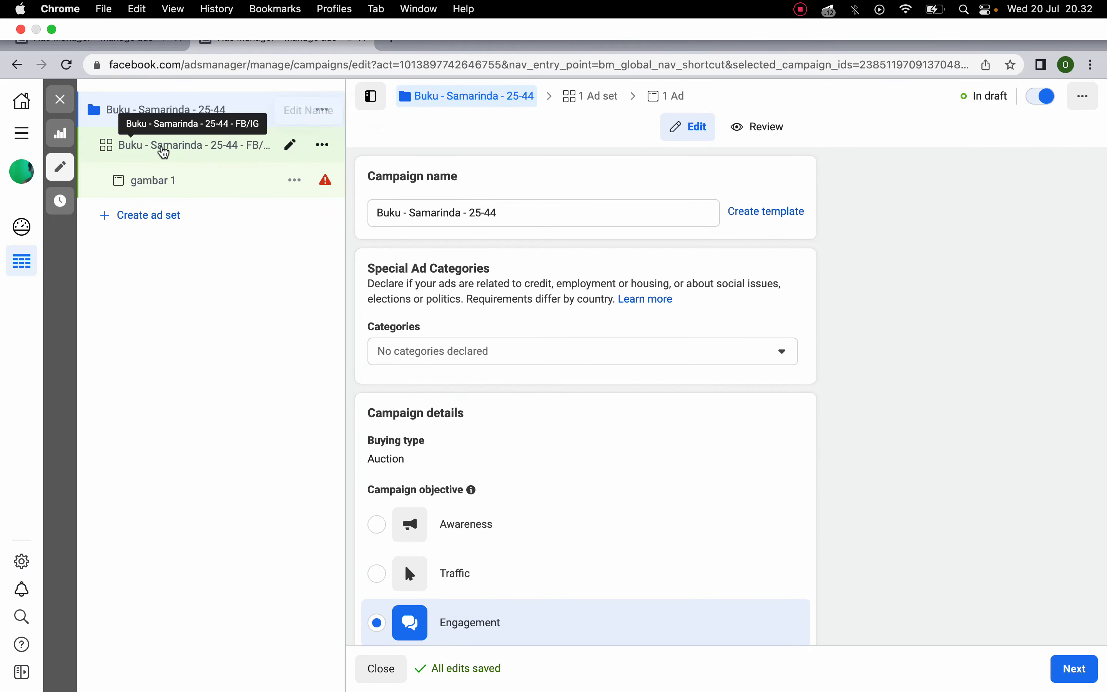
pyautogui.click(200, 146)
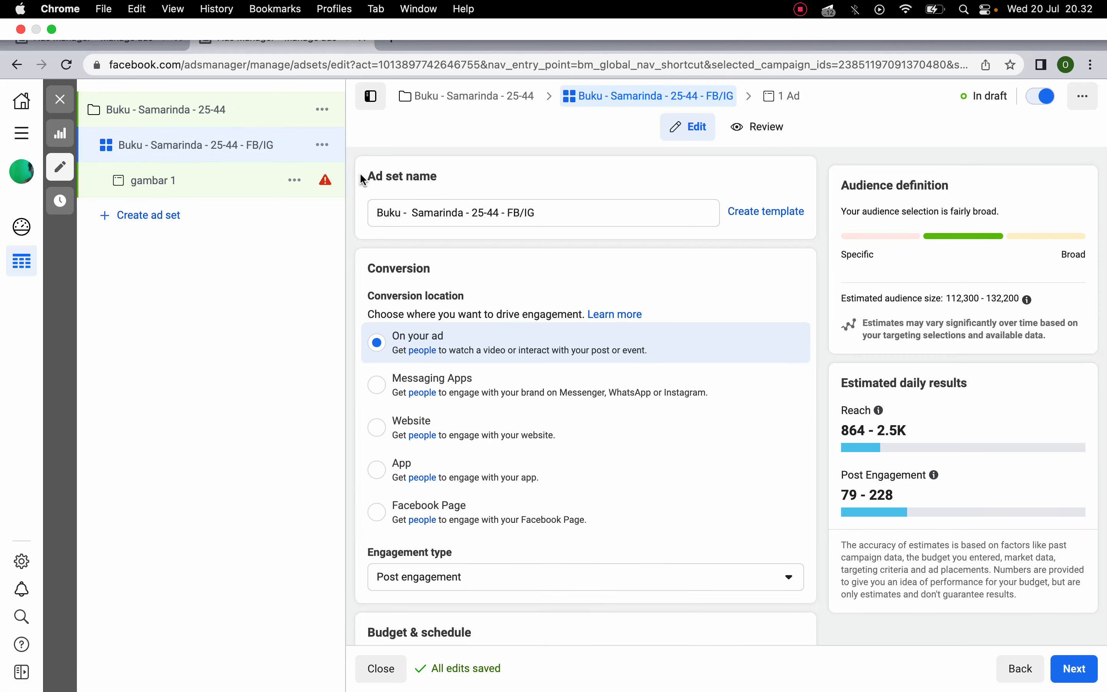
pyautogui.moveTo(361, 174); pyautogui.dragTo(459, 174)
pyautogui.click(460, 174)
pyautogui.scroll(-5, 523, 250)
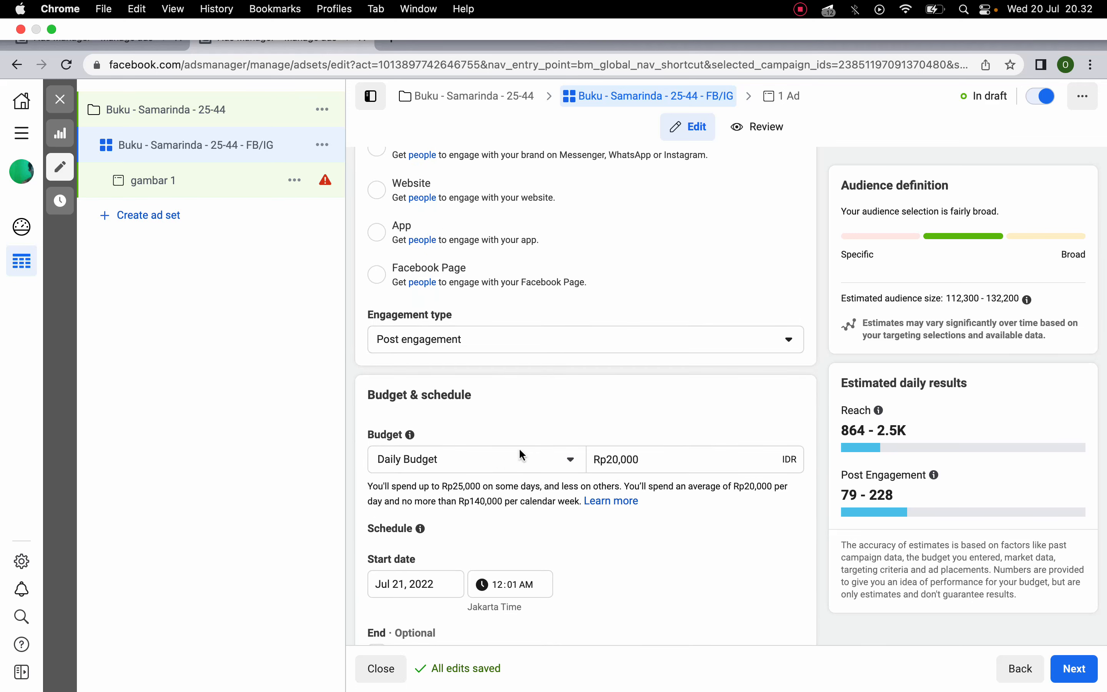
pyautogui.scroll(-12, 521, 455)
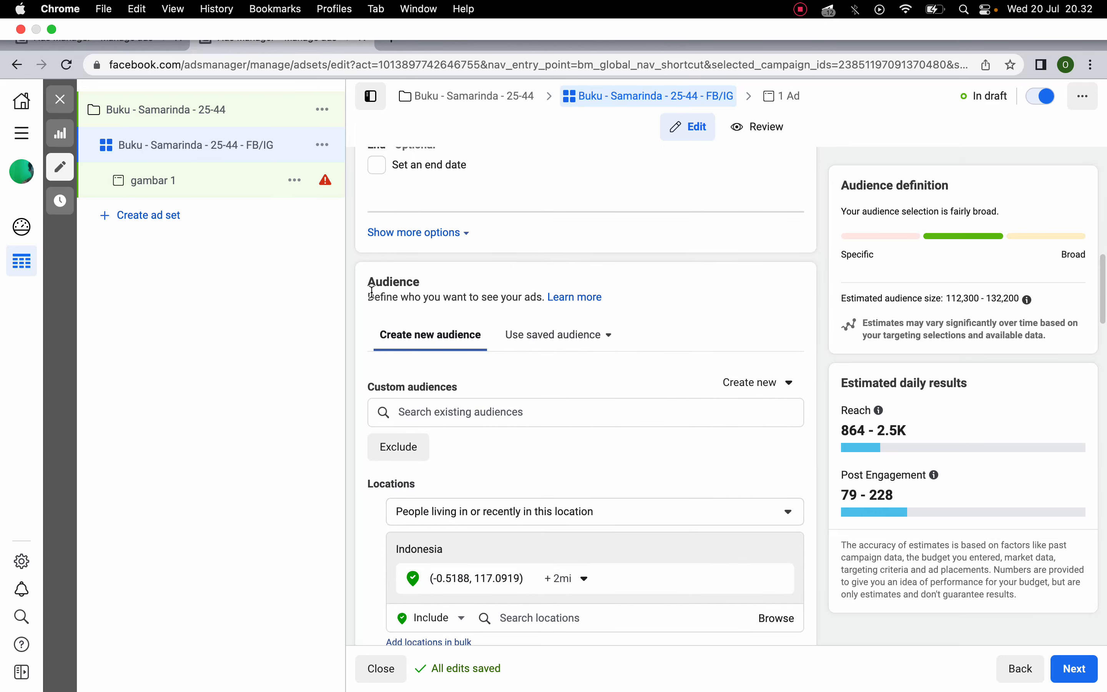
pyautogui.doubleClick(372, 288)
pyautogui.click(436, 286)
pyautogui.scroll(-8, 436, 286)
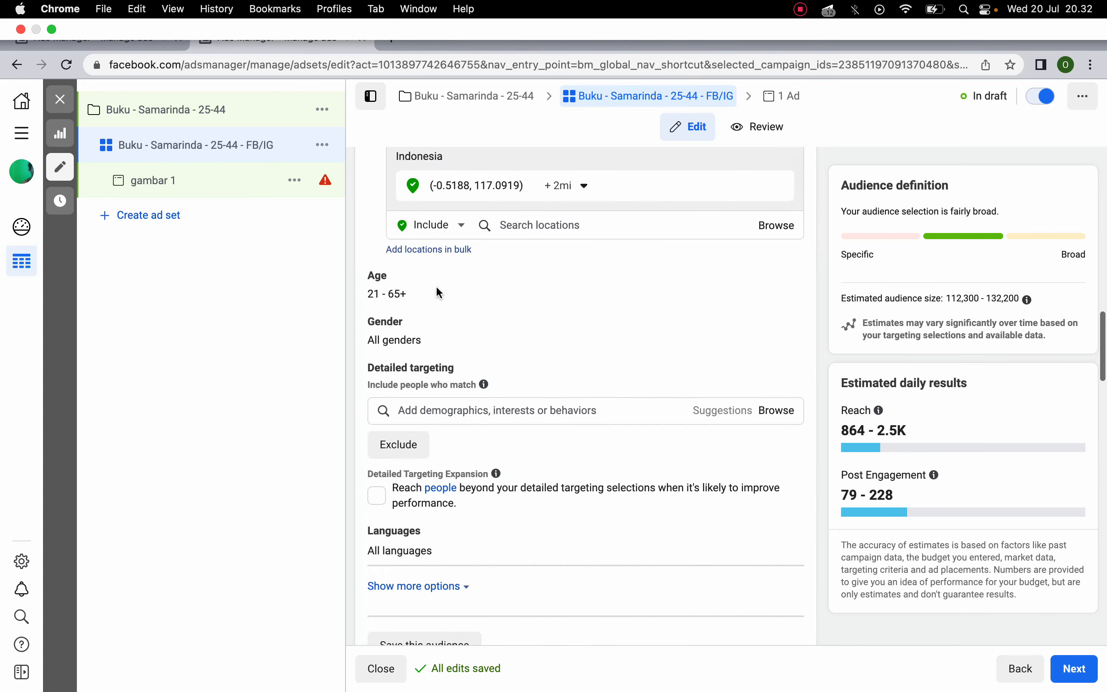
# - Check the ad set's selected platforms and its placements under Feeds, Stories and Reels, and In-stream
pyautogui.scroll(-20, 436, 286)
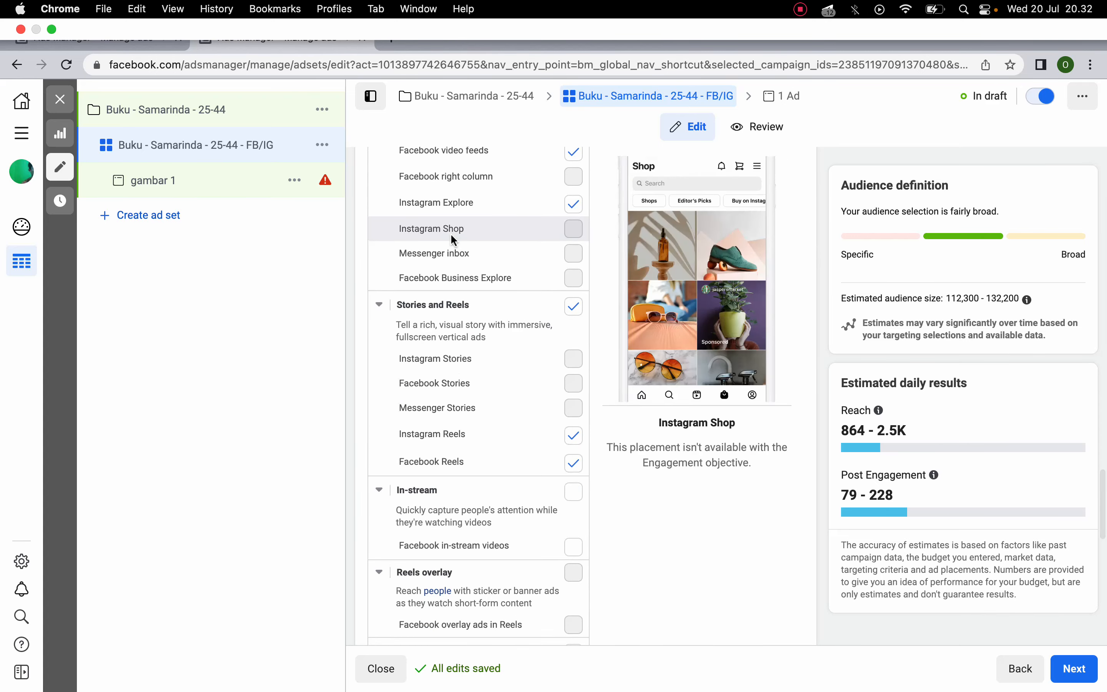
pyautogui.scroll(10, 451, 235)
pyautogui.scroll(-3, 451, 239)
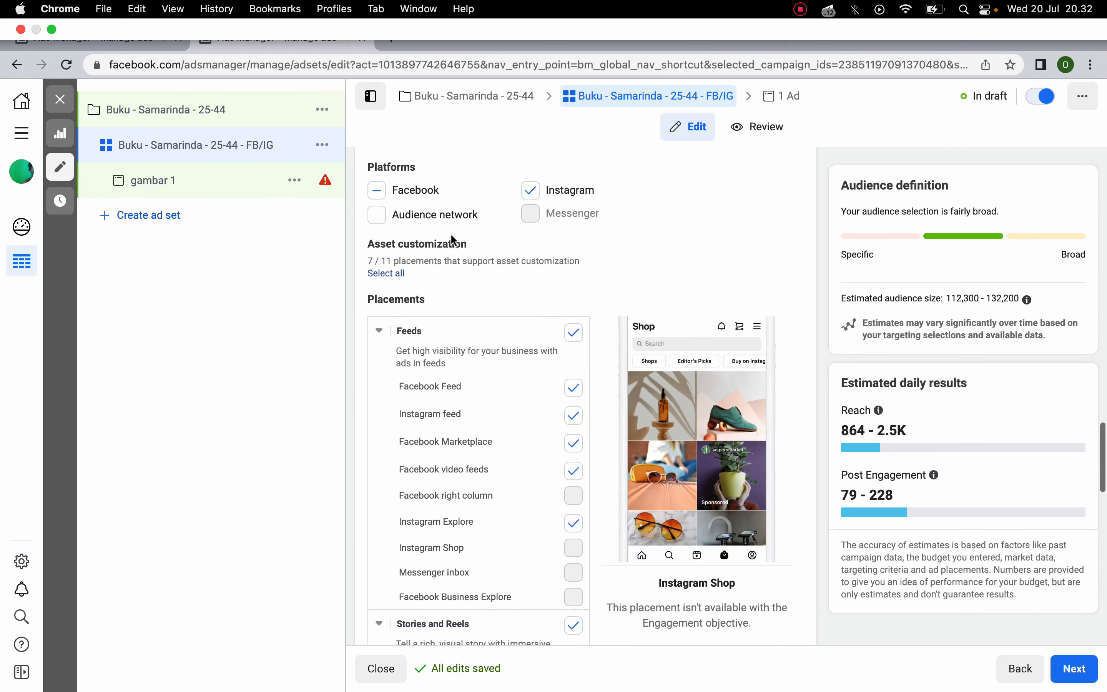
pyautogui.scroll(-4, 451, 235)
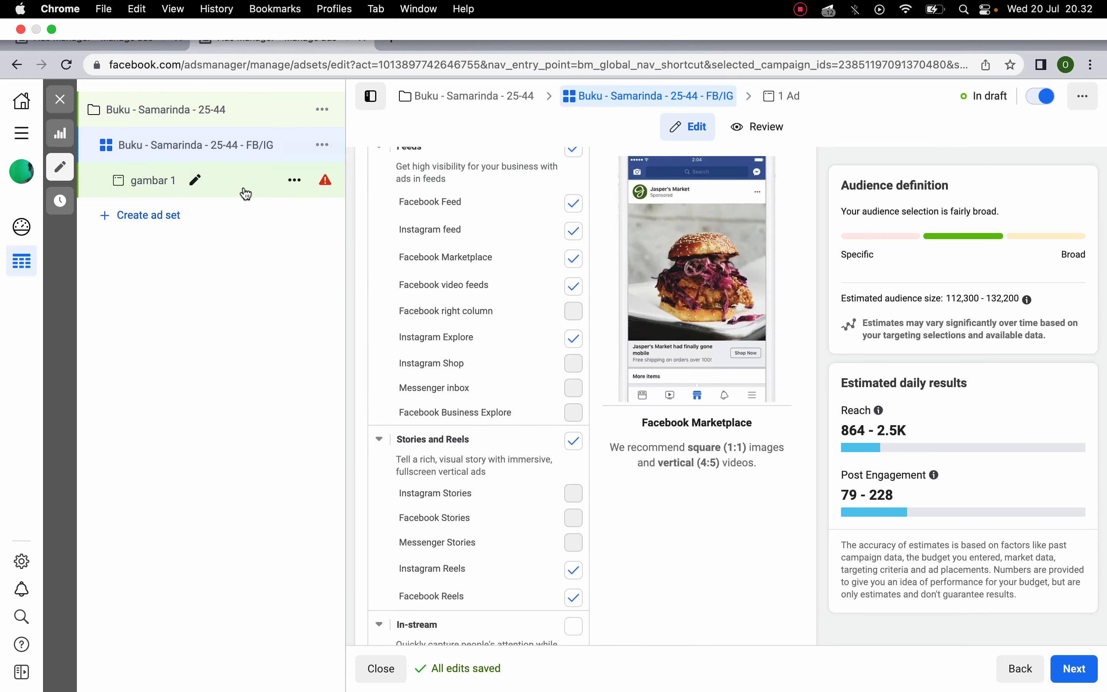
# - Open the ad "gambar 1" and review its identity, ad setup, creative, call to action, tracking and preview
pyautogui.click(156, 181)
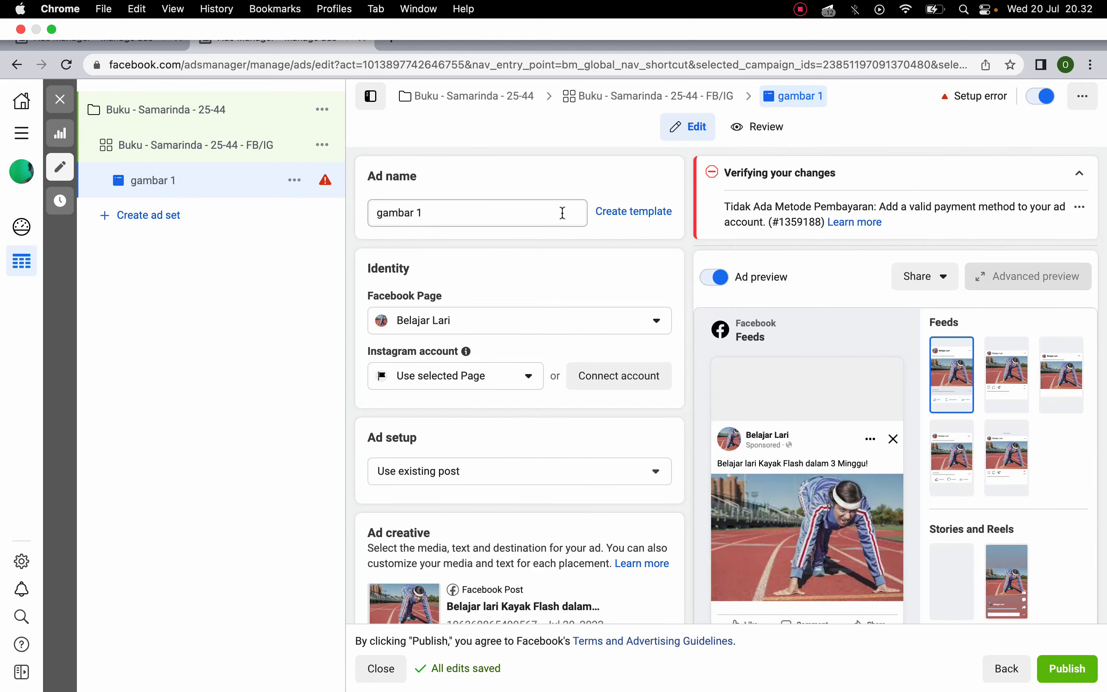
pyautogui.scroll(-10, 562, 212)
pyautogui.scroll(10, 562, 212)
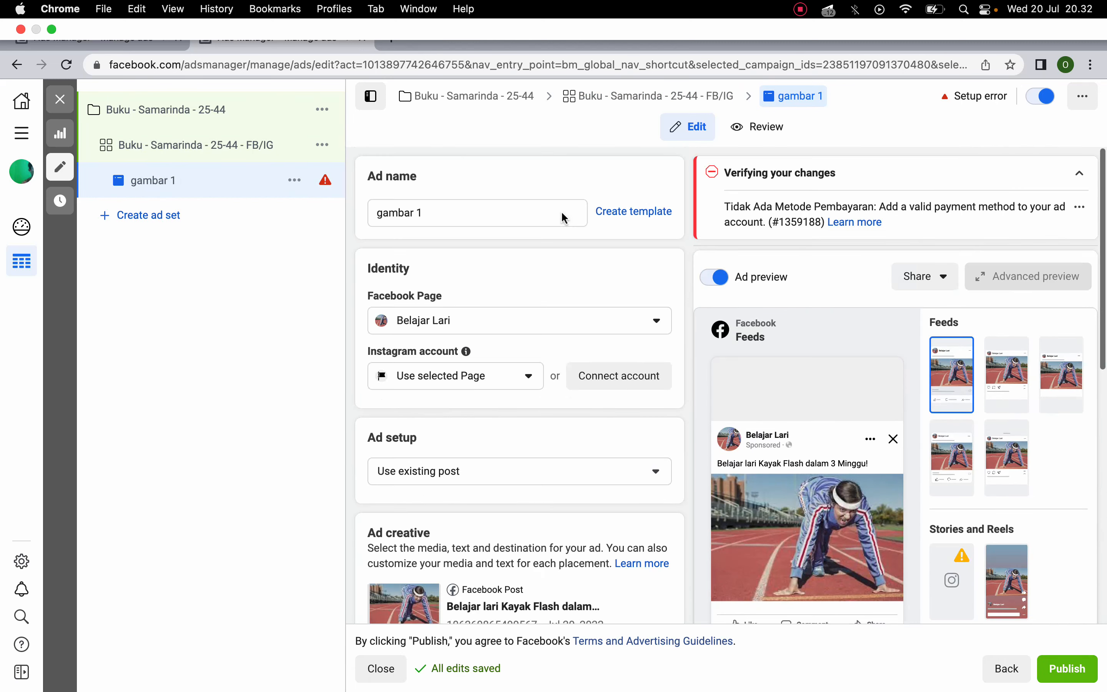
pyautogui.scroll(-10, 551, 454)
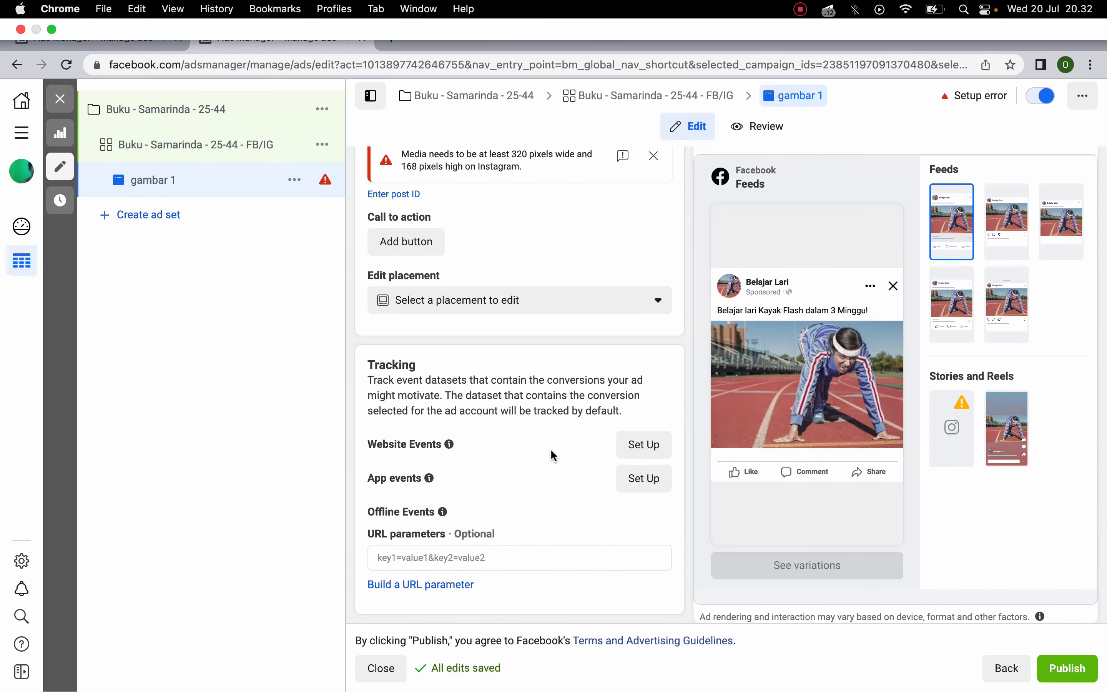
pyautogui.scroll(10, 551, 451)
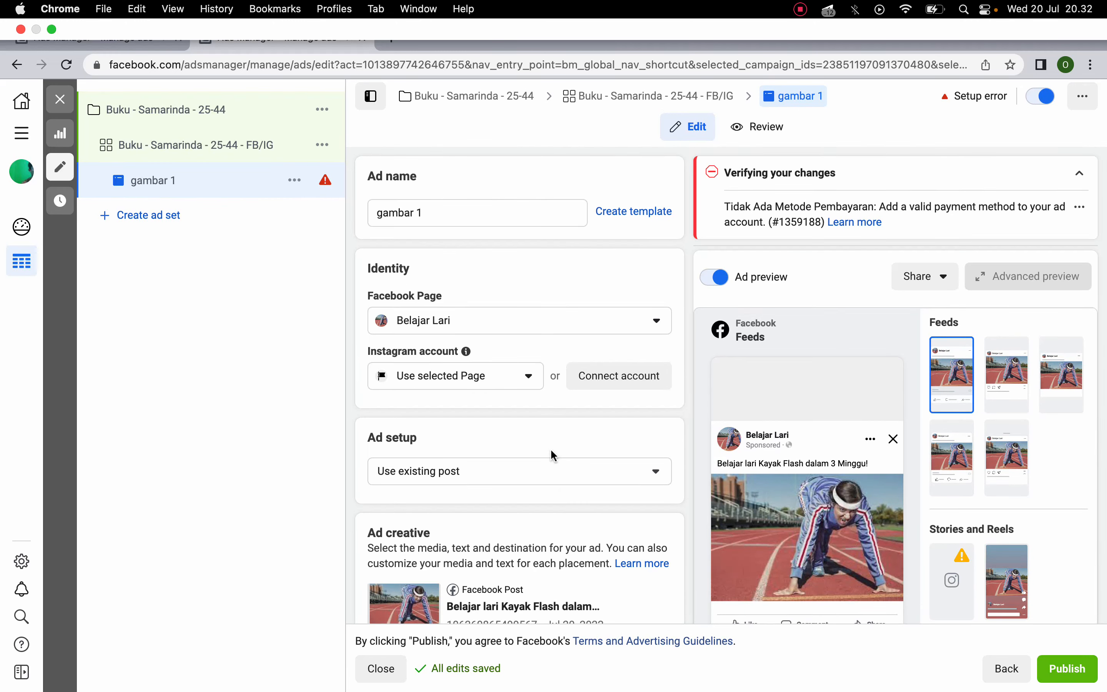
pyautogui.scroll(-10, 552, 455)
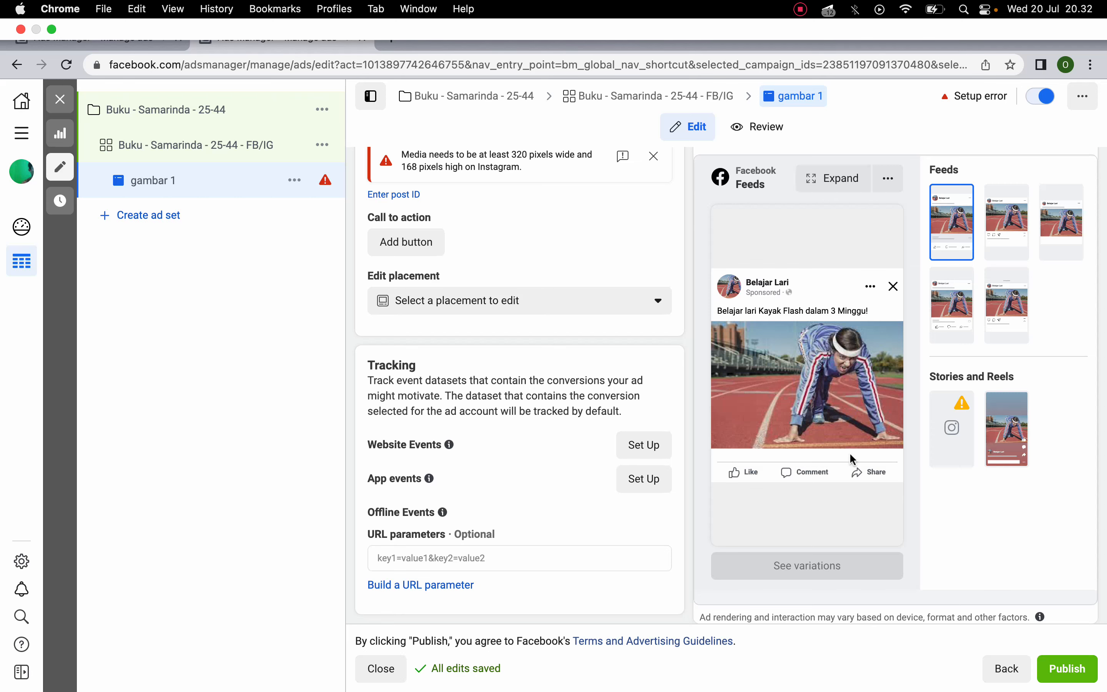
pyautogui.scroll(10, 922, 458)
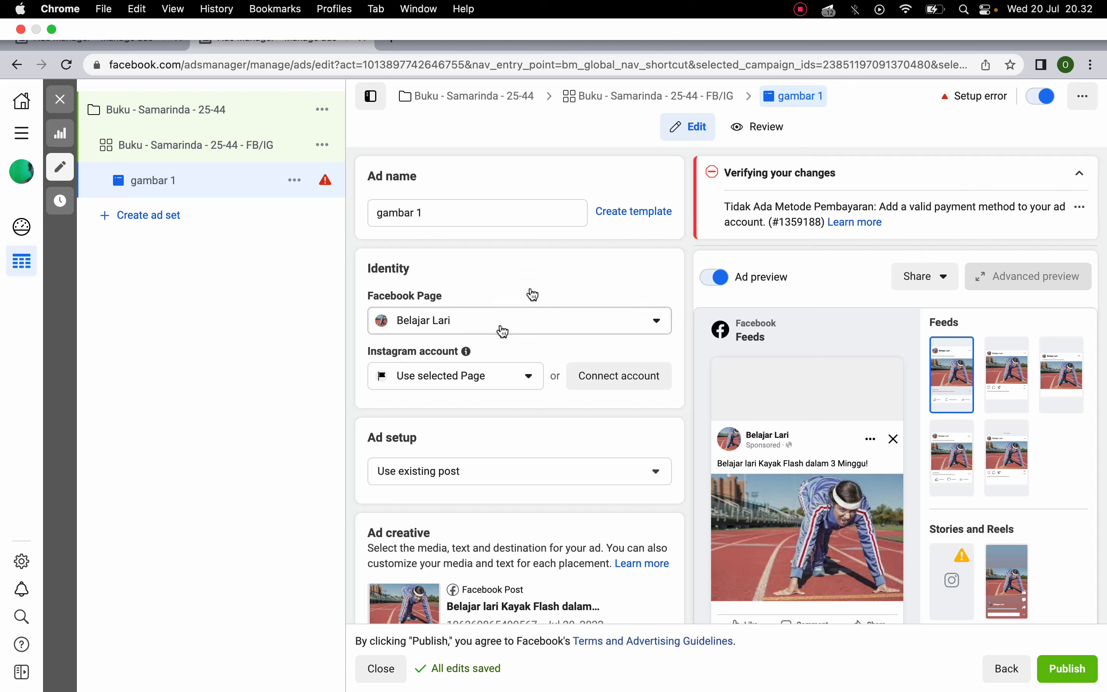
pyautogui.click(801, 10)
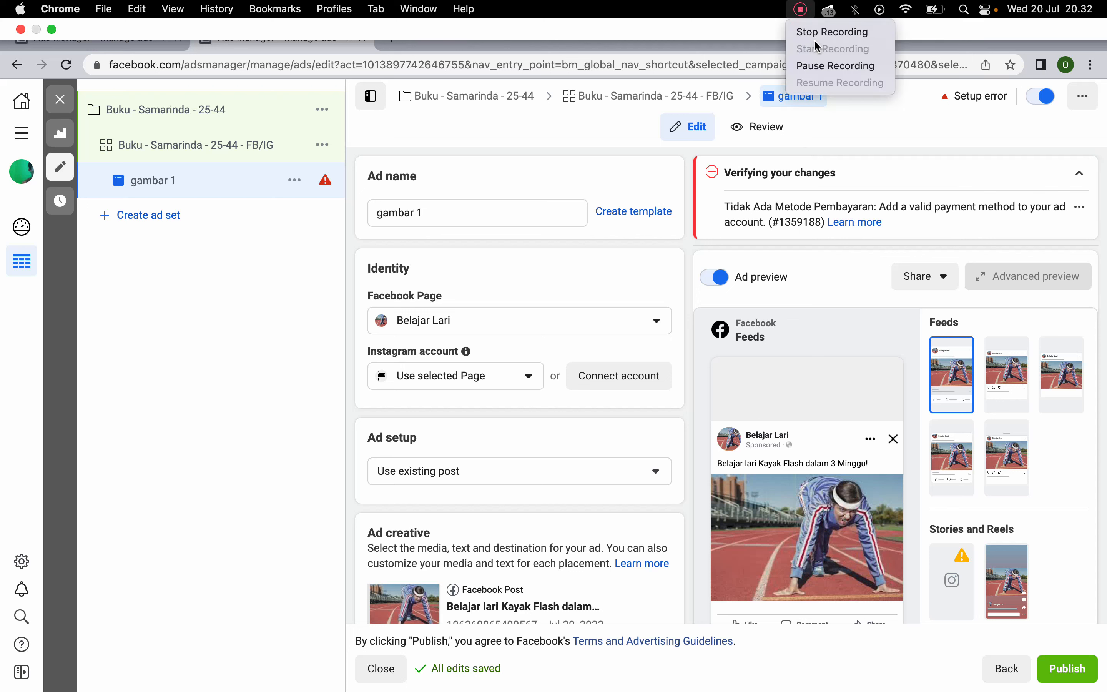